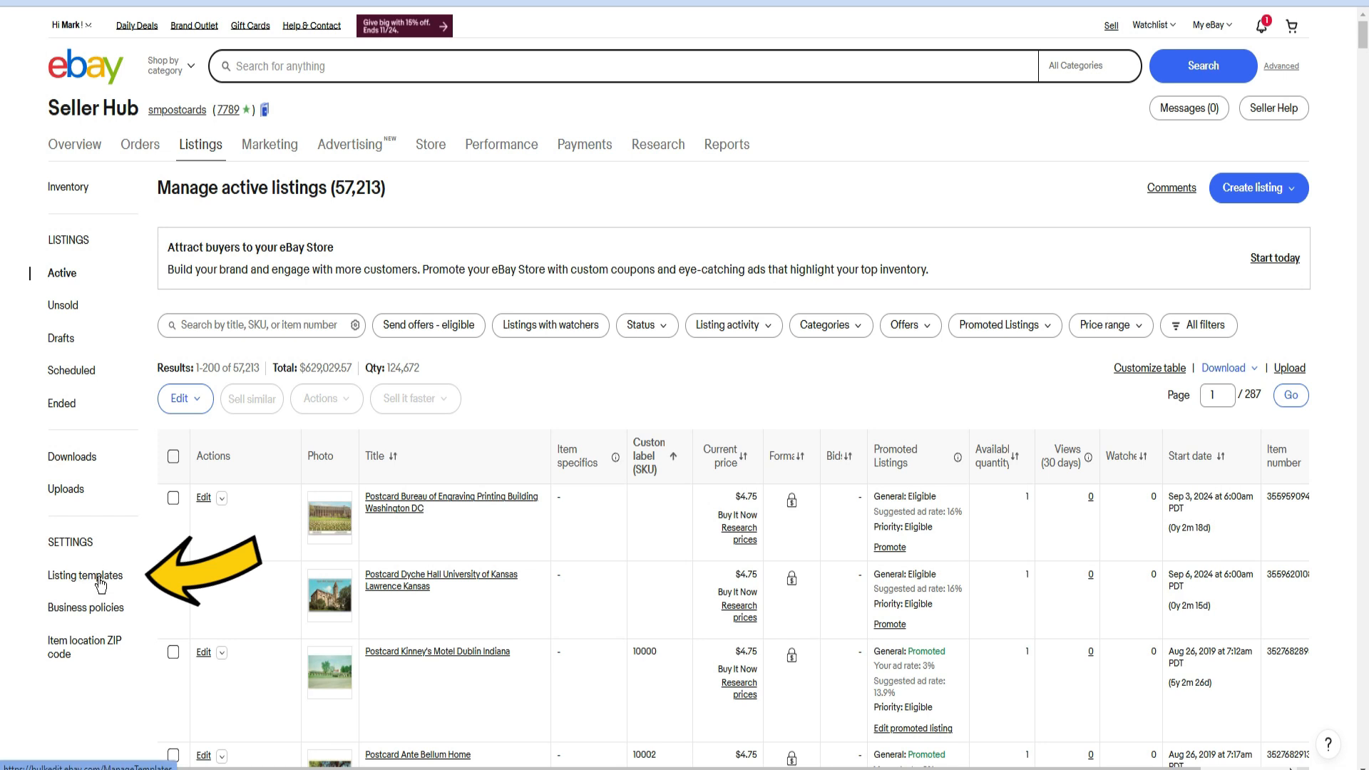
Step: Open the "# Postcards" listing template for editing from the seller's listing templates
{"action": "left_click", "coordinate": [89, 575]}
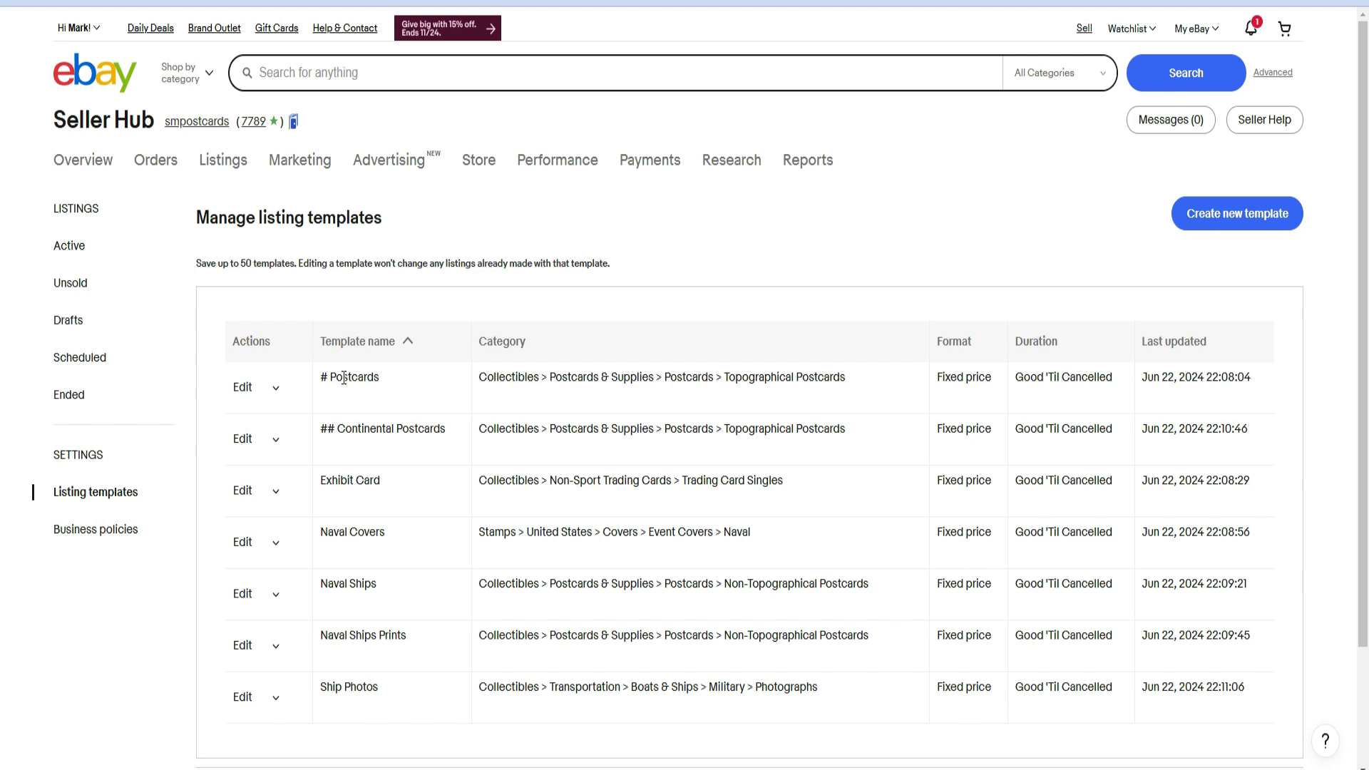
{"action": "left_click", "coordinate": [276, 388]}
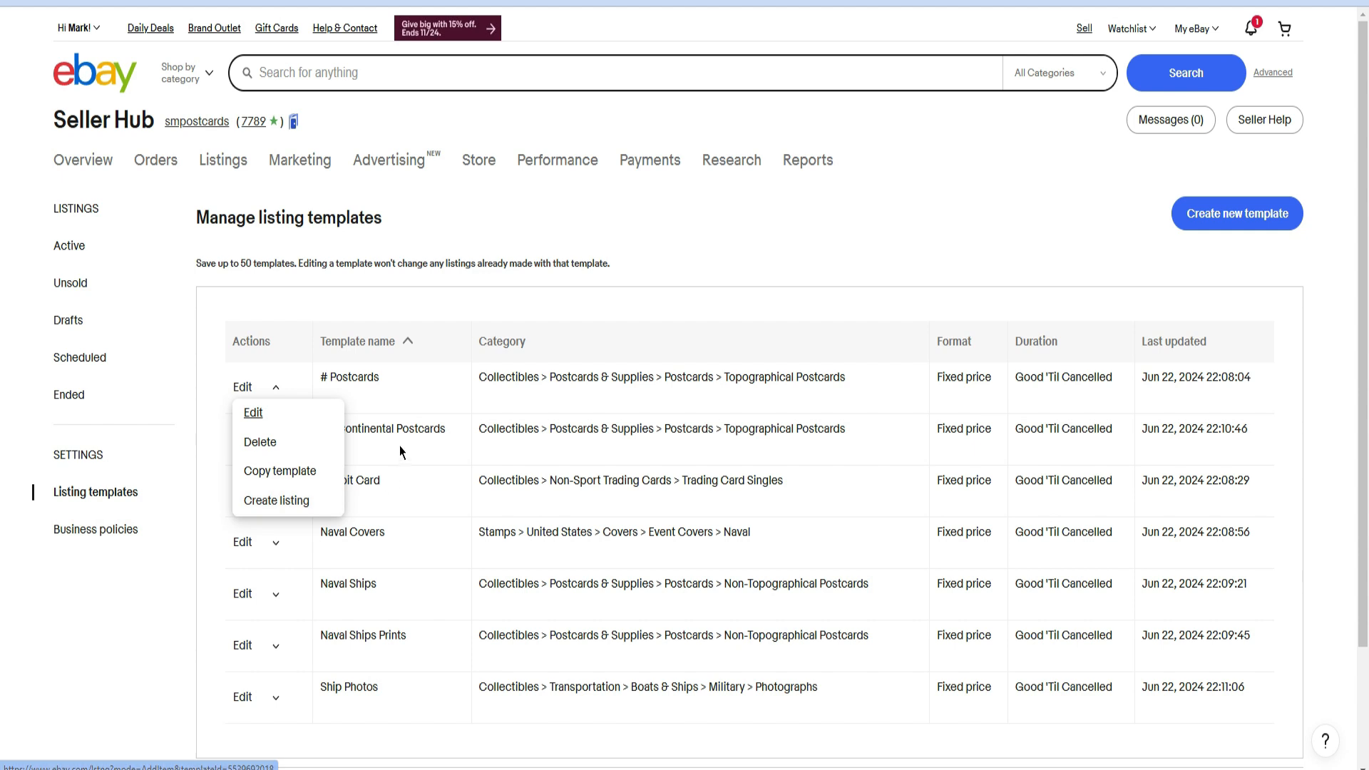
{"action": "left_click", "coordinate": [420, 482]}
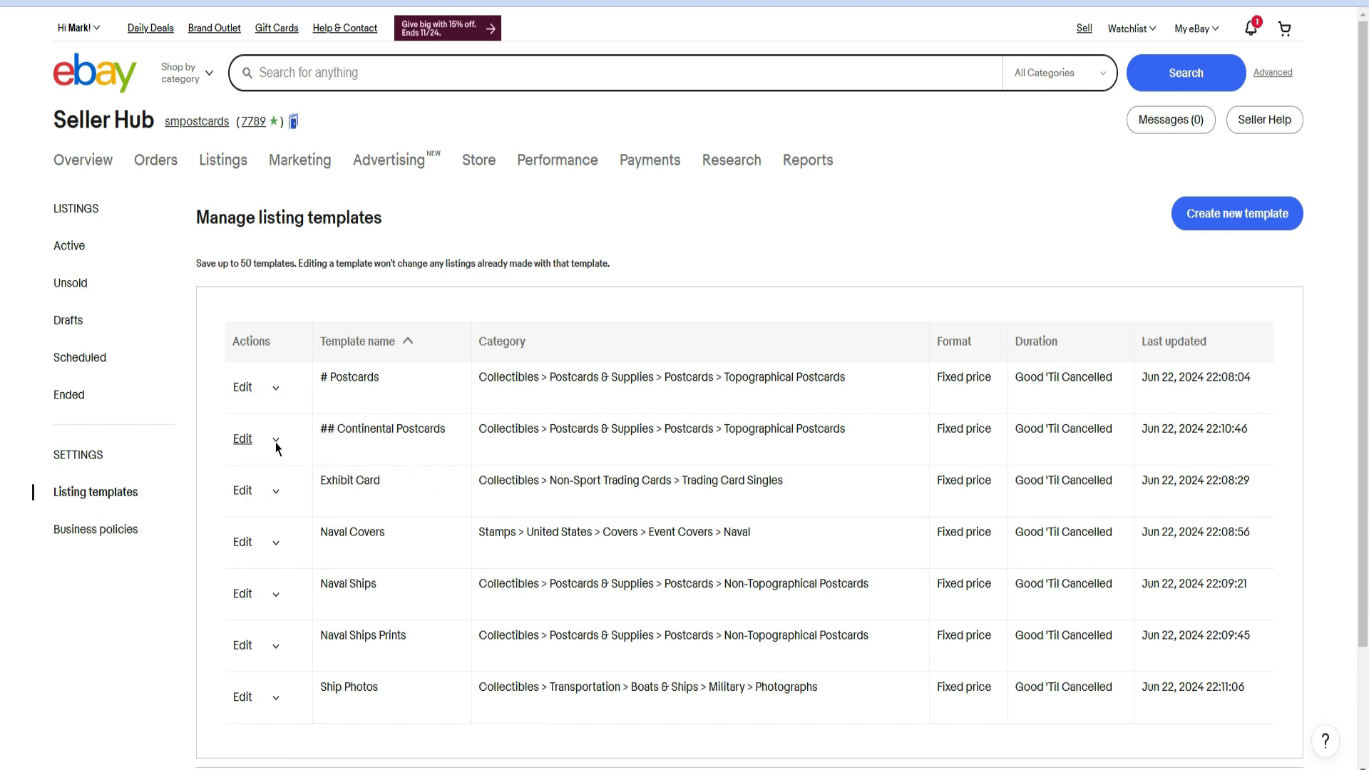
{"action": "left_click", "coordinate": [275, 389]}
{"action": "left_click", "coordinate": [254, 412]}
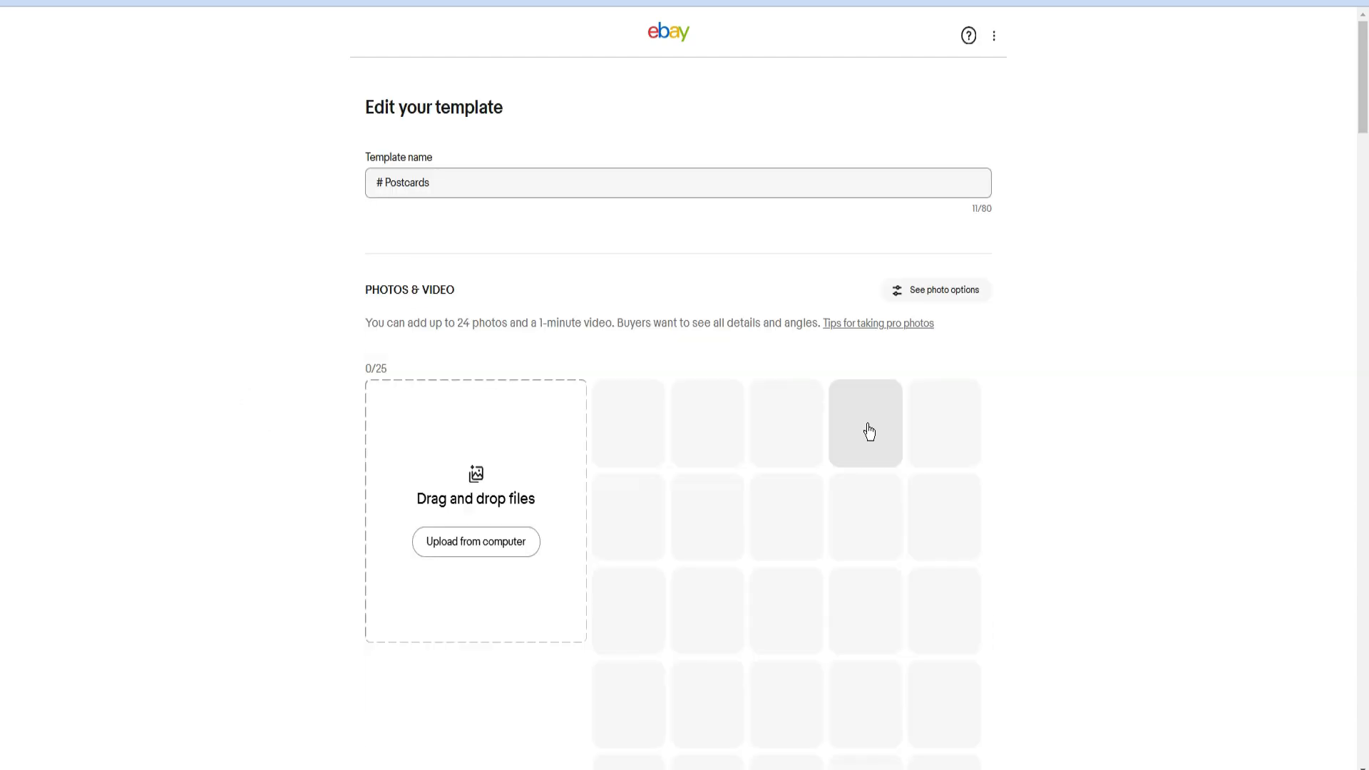
Step: Review the template's name, item title and custom label (SKU) fields
{"action": "left_click", "coordinate": [456, 183]}
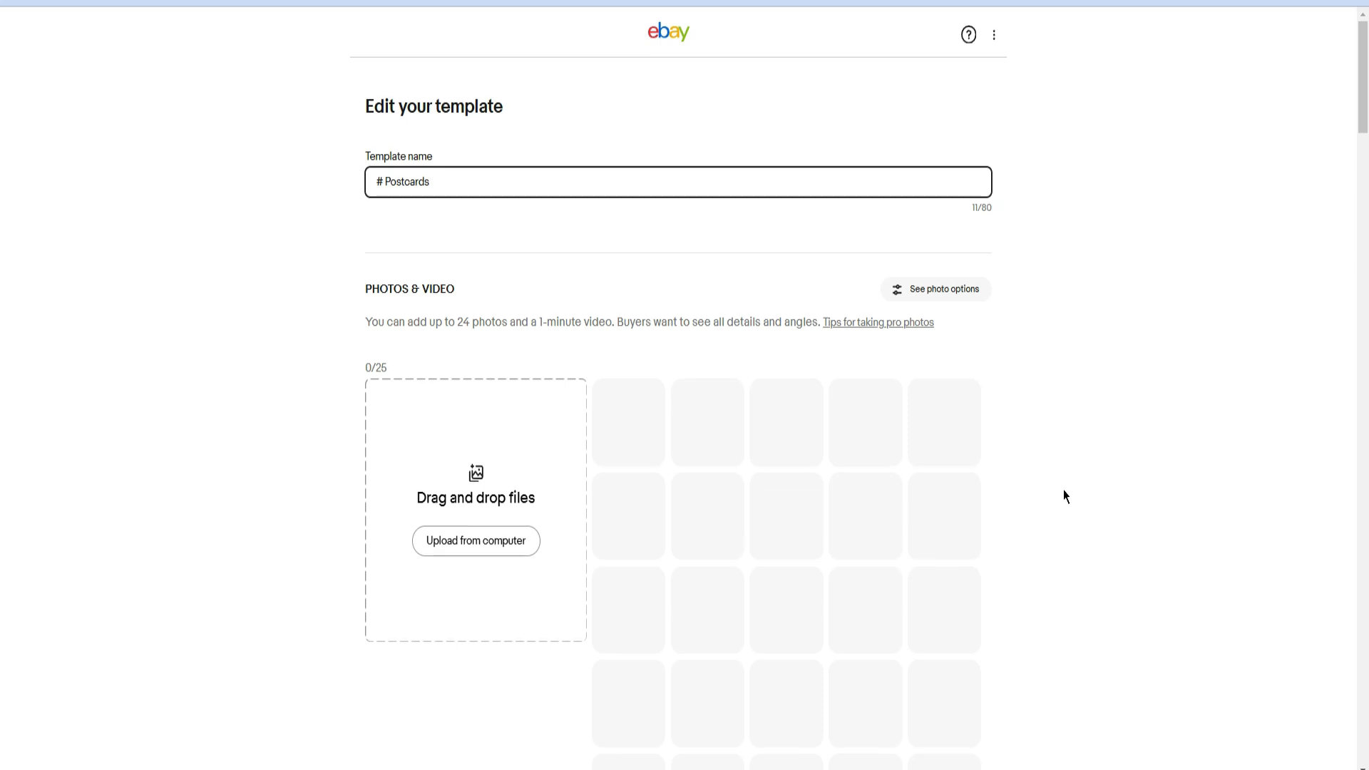
{"action": "scroll", "coordinate": [1063, 495], "scroll_direction": "down", "scroll_amount": 8}
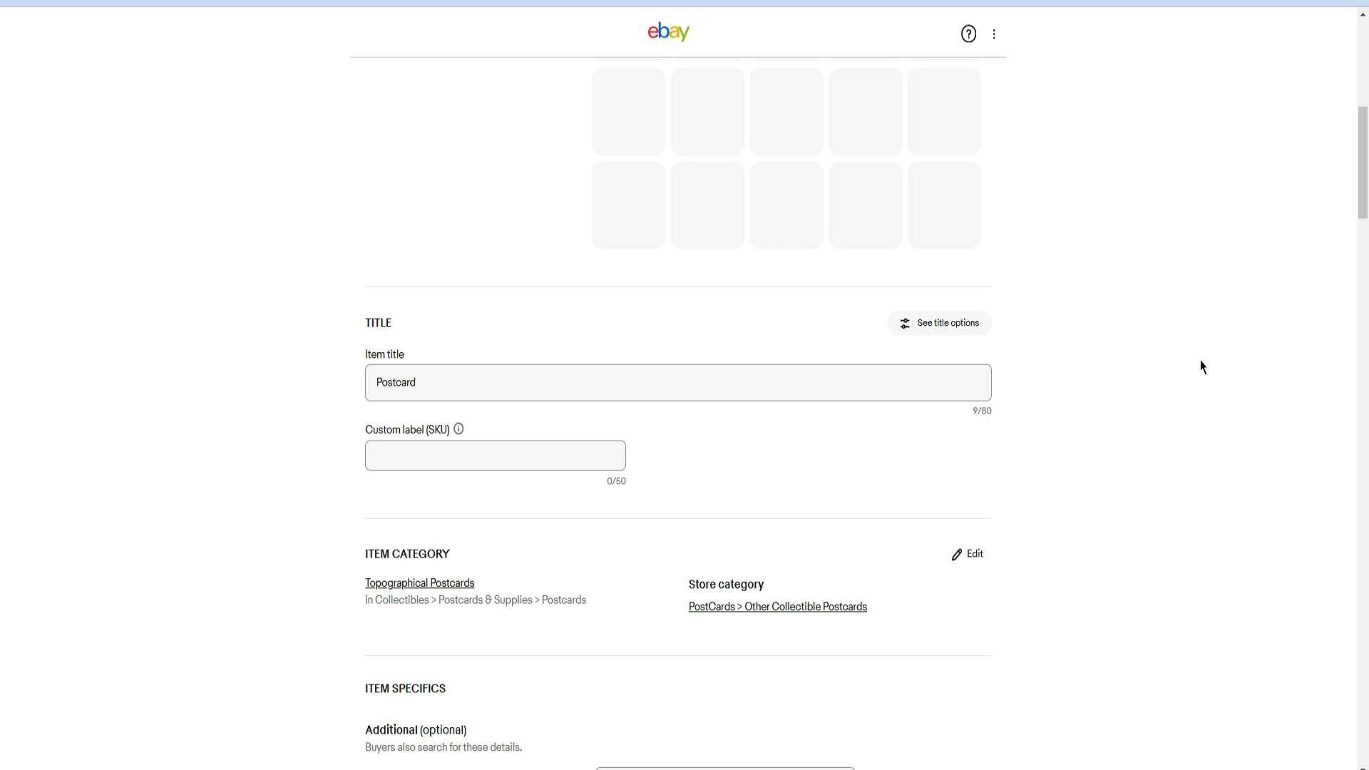
{"action": "left_click", "coordinate": [423, 391]}
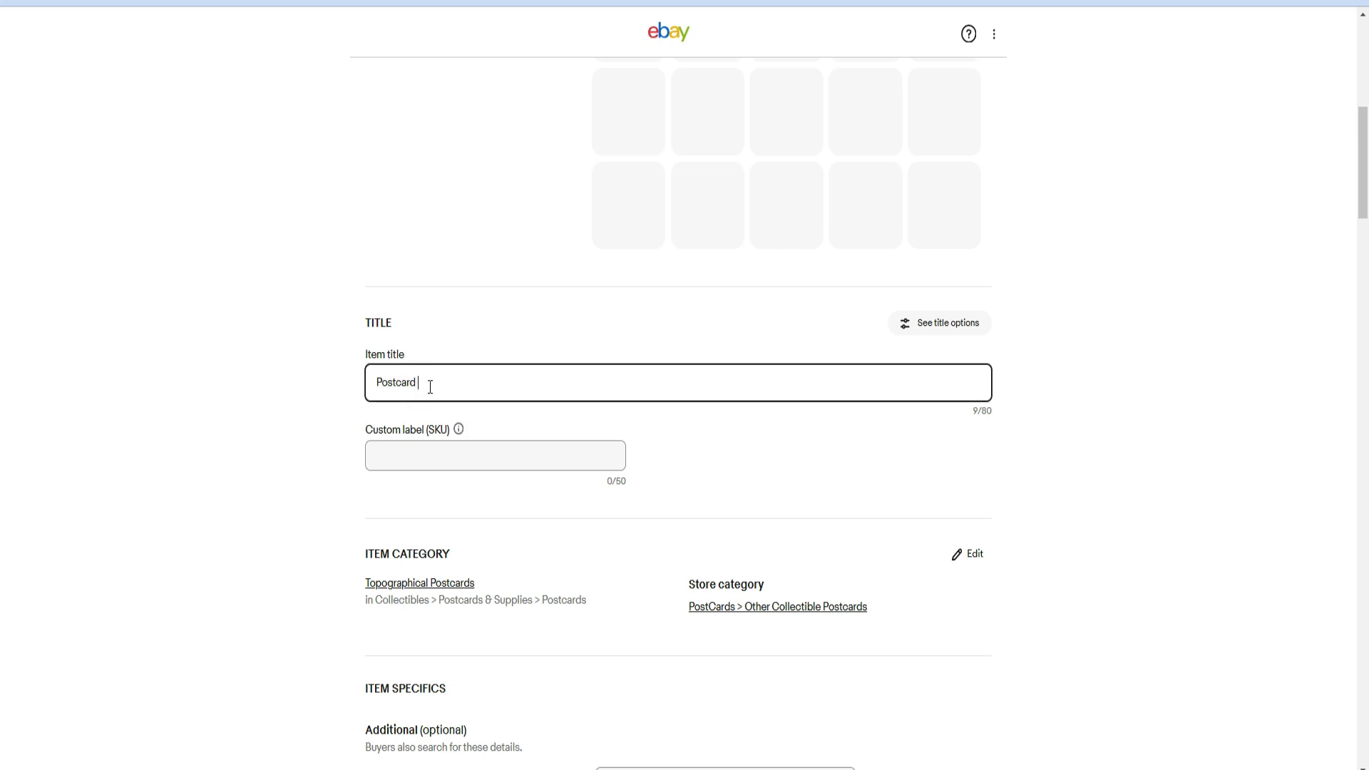
{"action": "left_click", "coordinate": [478, 450]}
{"action": "left_click", "coordinate": [464, 460]}
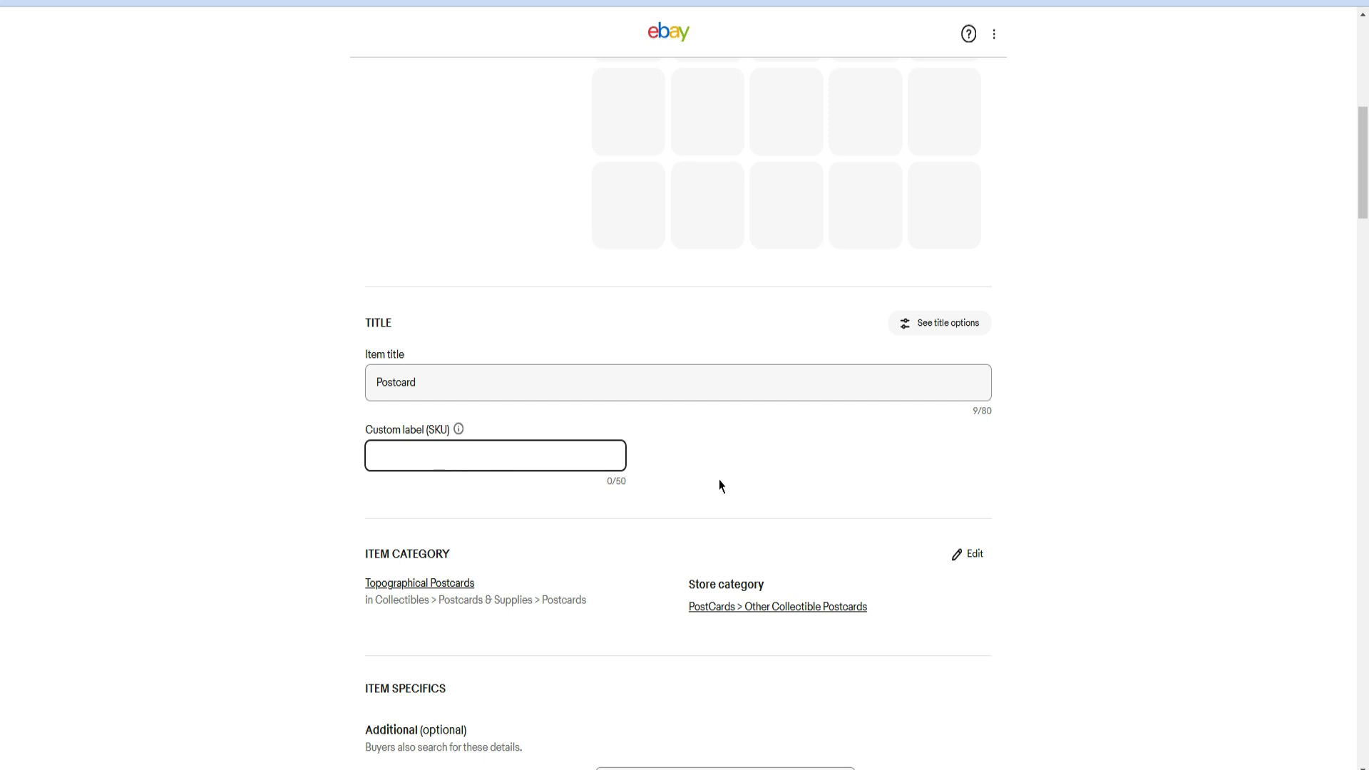
Step: View the template's store category choices and close the list with PostCards > Other Collectible Postcards selected
{"action": "scroll", "coordinate": [1069, 494], "scroll_direction": "down", "scroll_amount": 1}
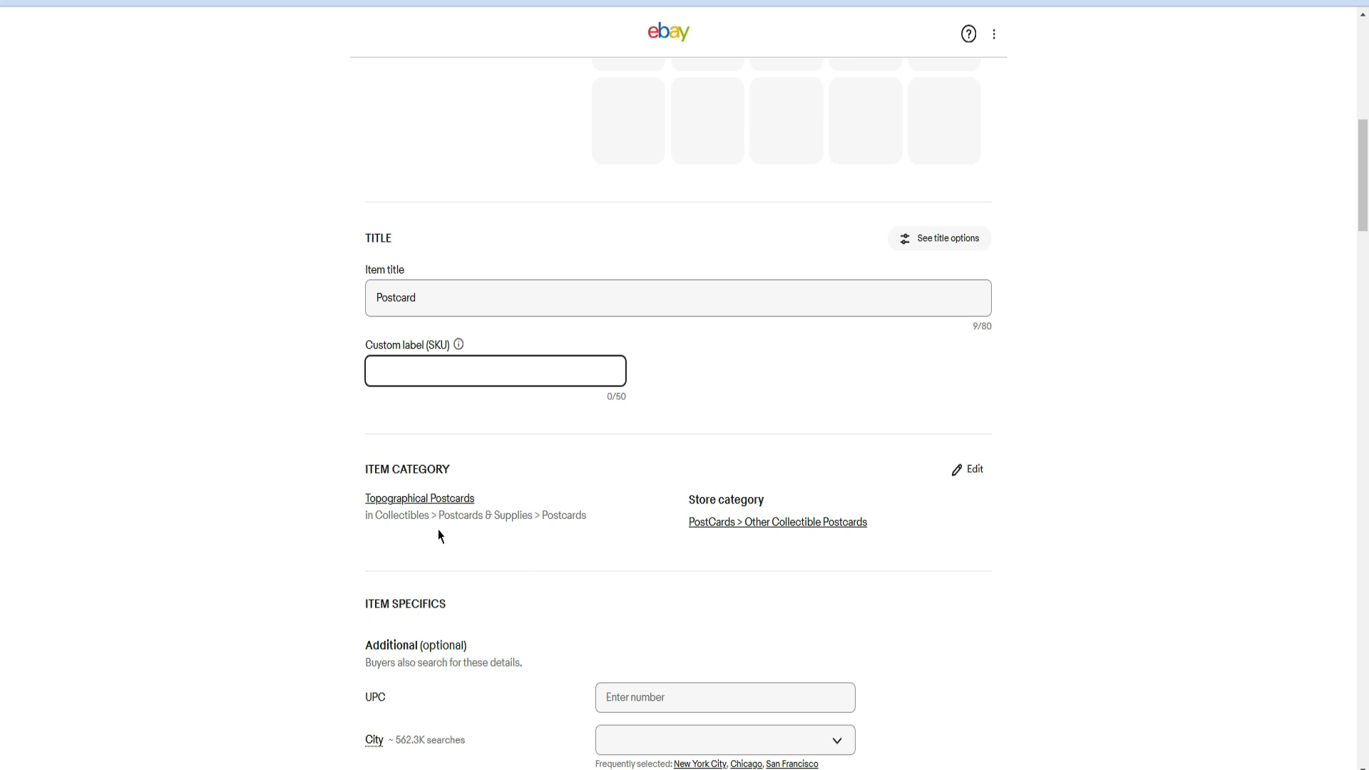
{"action": "left_click", "coordinate": [764, 524]}
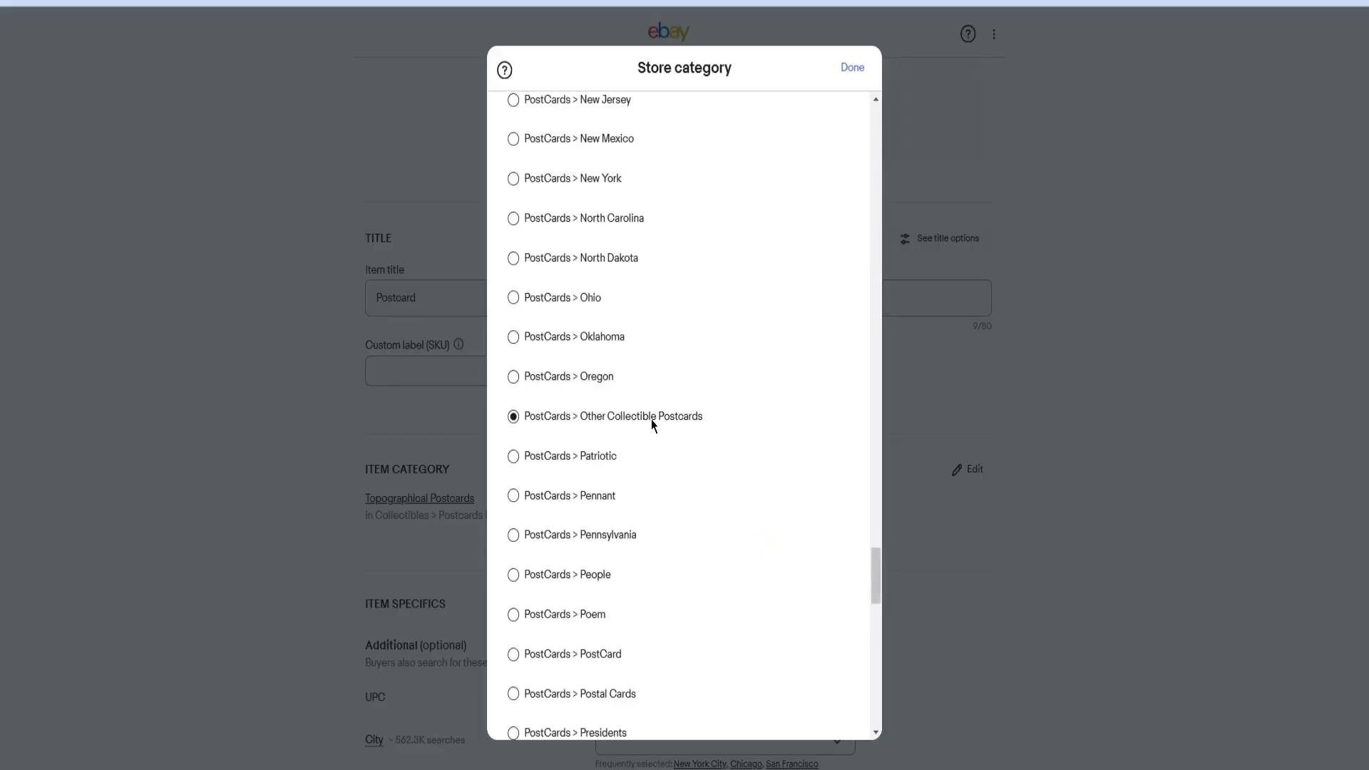
{"action": "left_click", "coordinate": [853, 68]}
{"action": "left_click", "coordinate": [854, 67]}
{"action": "left_click", "coordinate": [855, 69]}
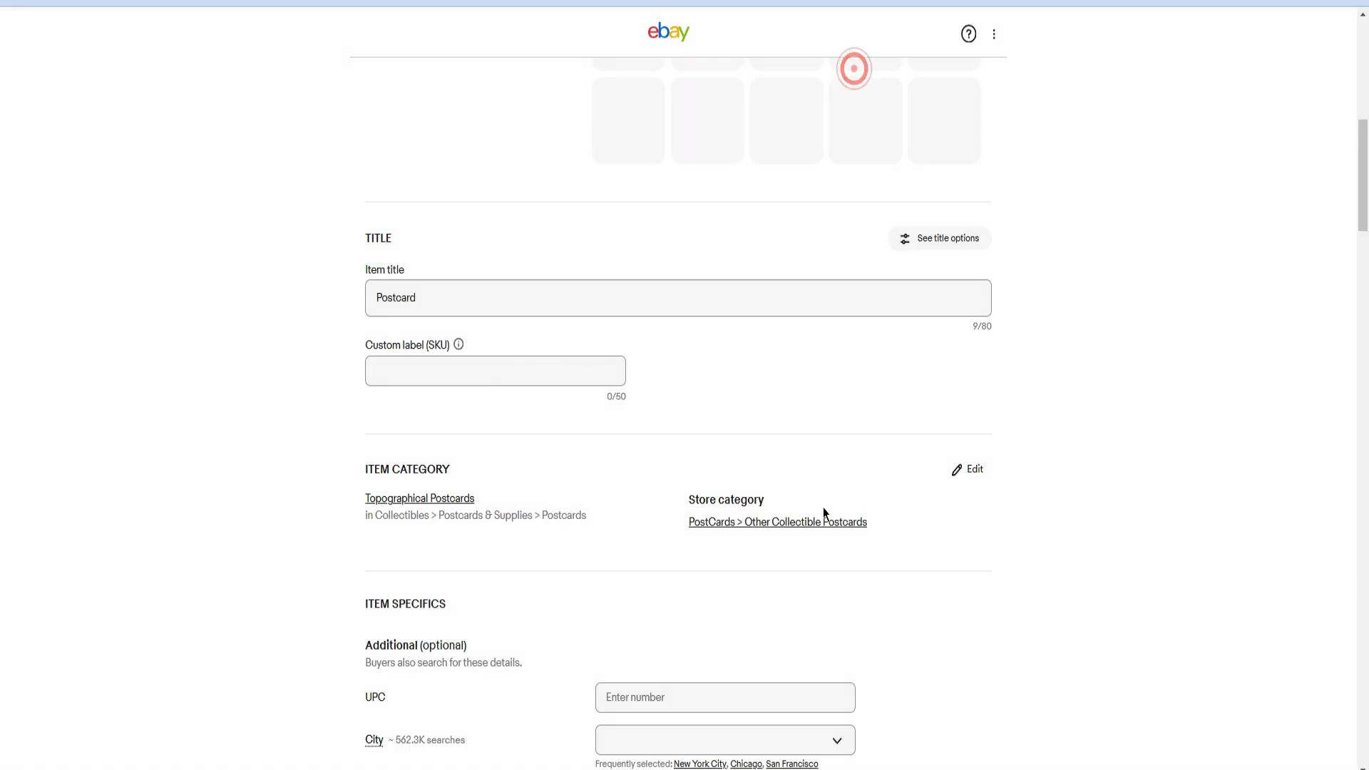
Step: Examine the first item specifics of the template, from UPC and City down to Type, highlighting the Region entry
{"action": "scroll", "coordinate": [747, 593], "scroll_direction": "down", "scroll_amount": 2}
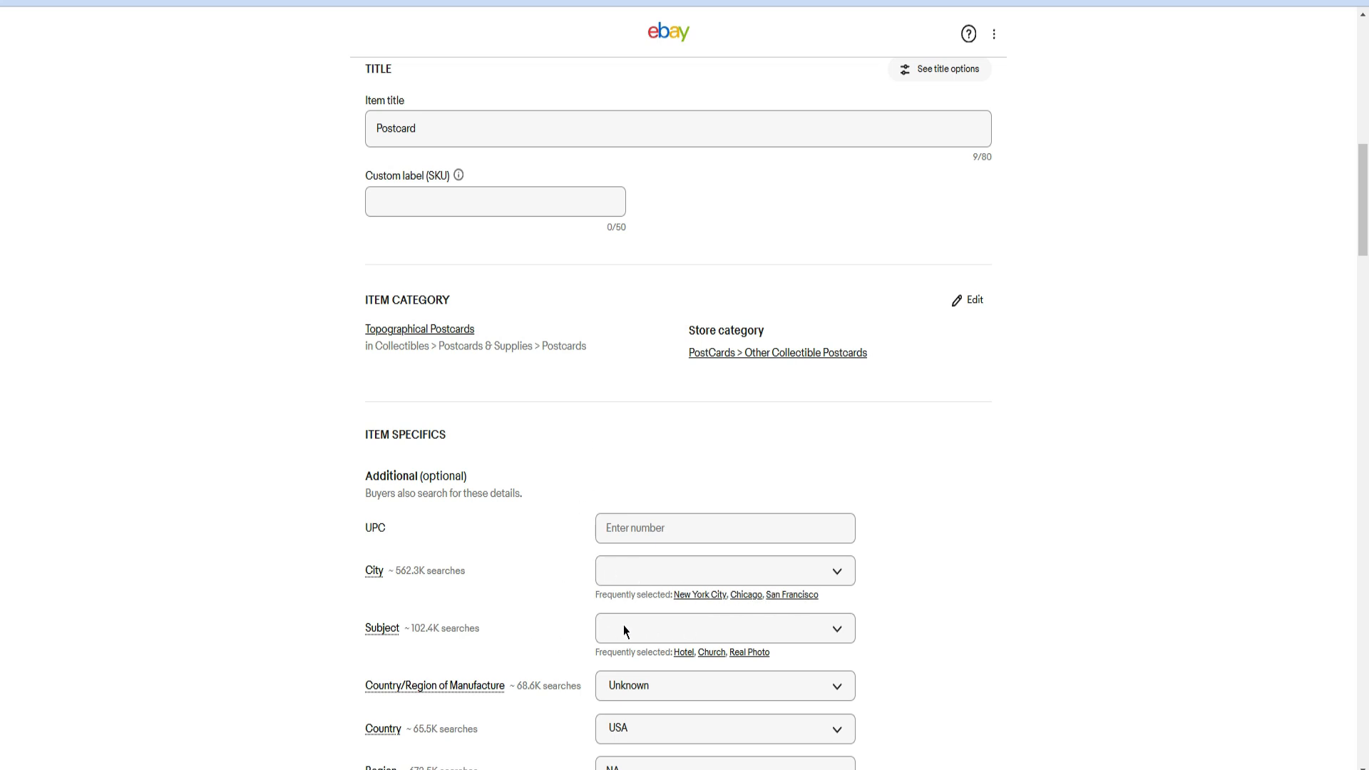
{"action": "scroll", "coordinate": [912, 609], "scroll_direction": "down", "scroll_amount": 1}
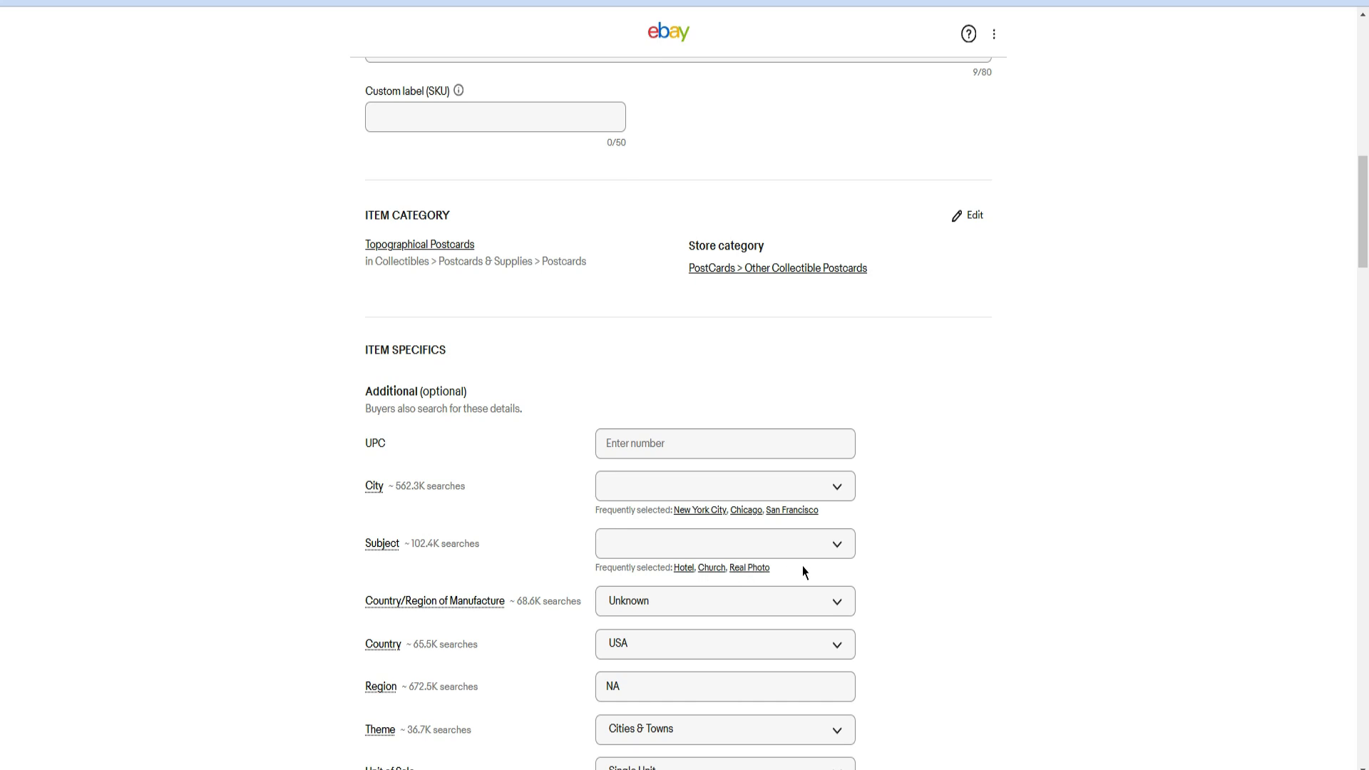
{"action": "scroll", "coordinate": [988, 525], "scroll_direction": "down", "scroll_amount": 1}
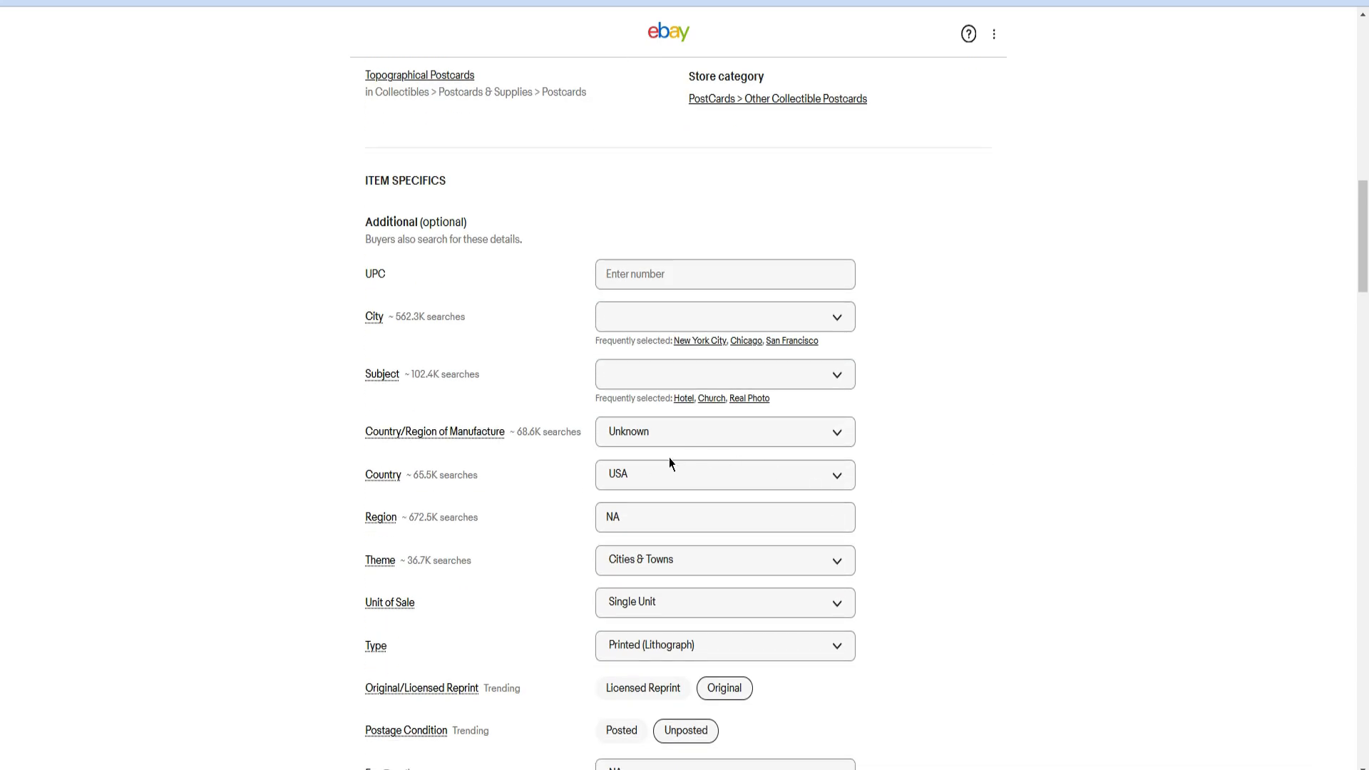
{"action": "double_click", "coordinate": [622, 517]}
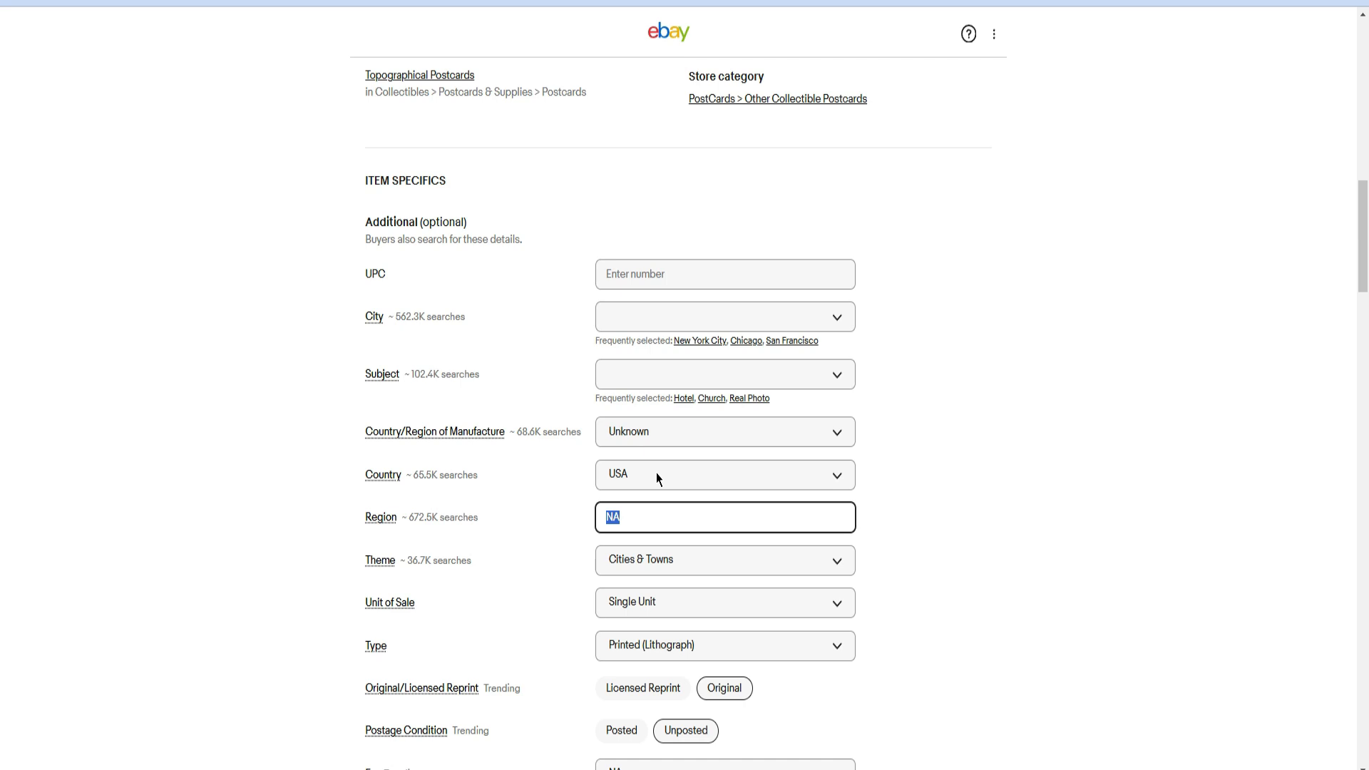
{"action": "left_click", "coordinate": [1121, 519]}
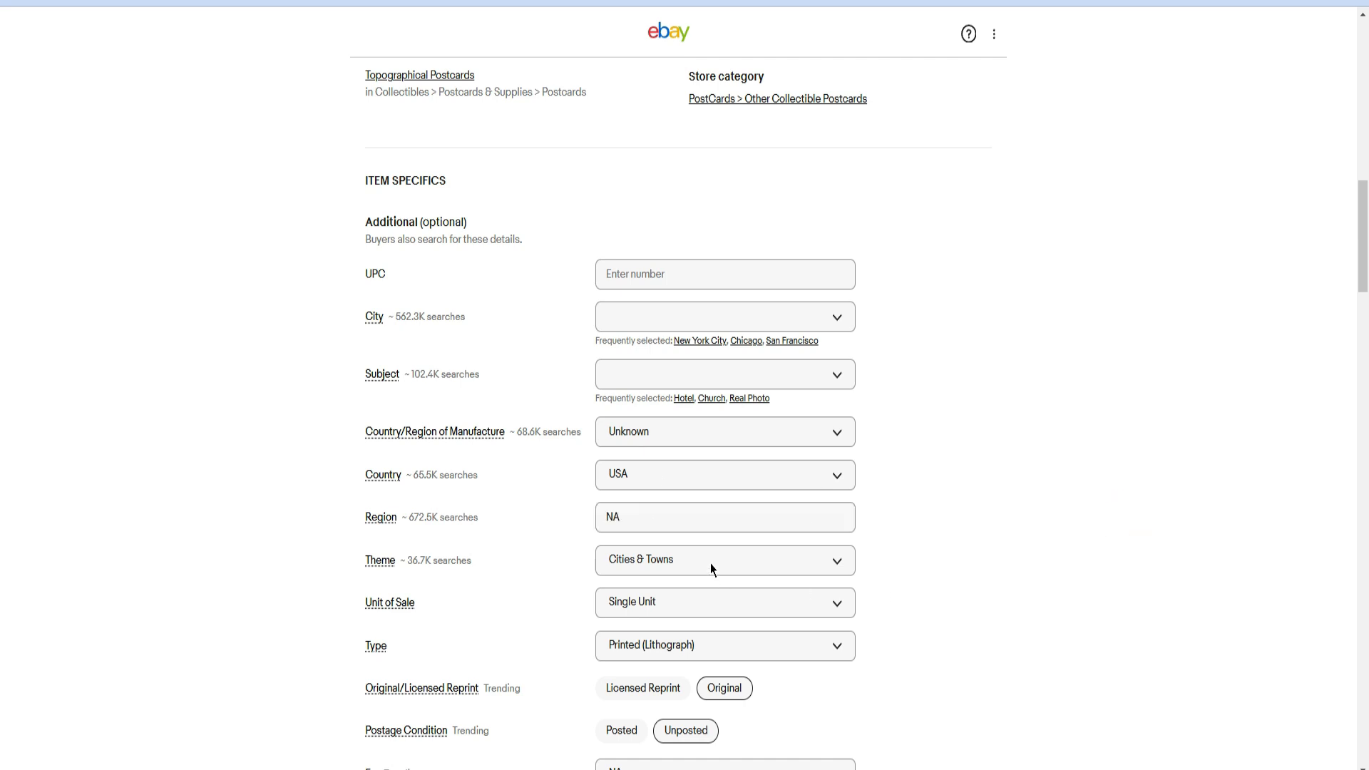
Step: Look through the available Era options in the item specifics and close the list without choosing one
{"action": "scroll", "coordinate": [1054, 535], "scroll_direction": "down", "scroll_amount": 3}
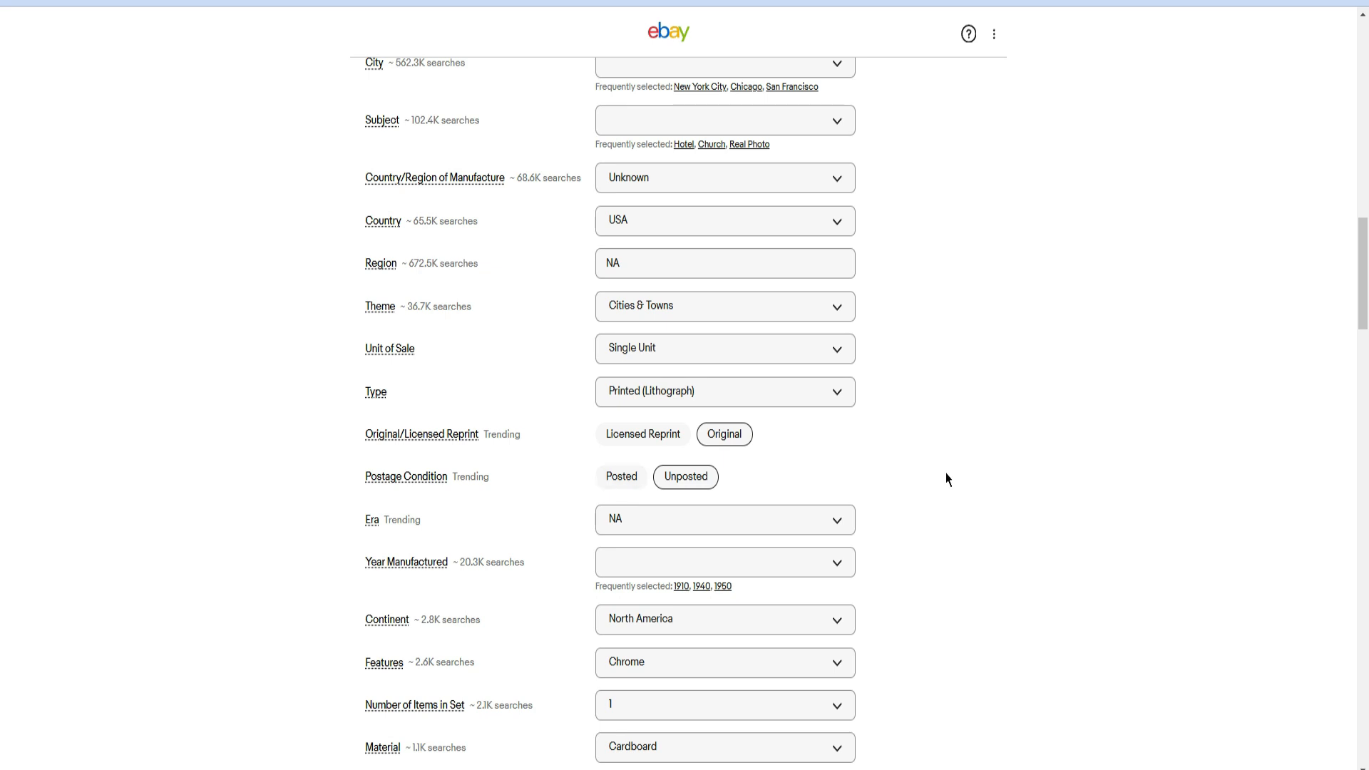
{"action": "scroll", "coordinate": [919, 524], "scroll_direction": "down", "scroll_amount": 1}
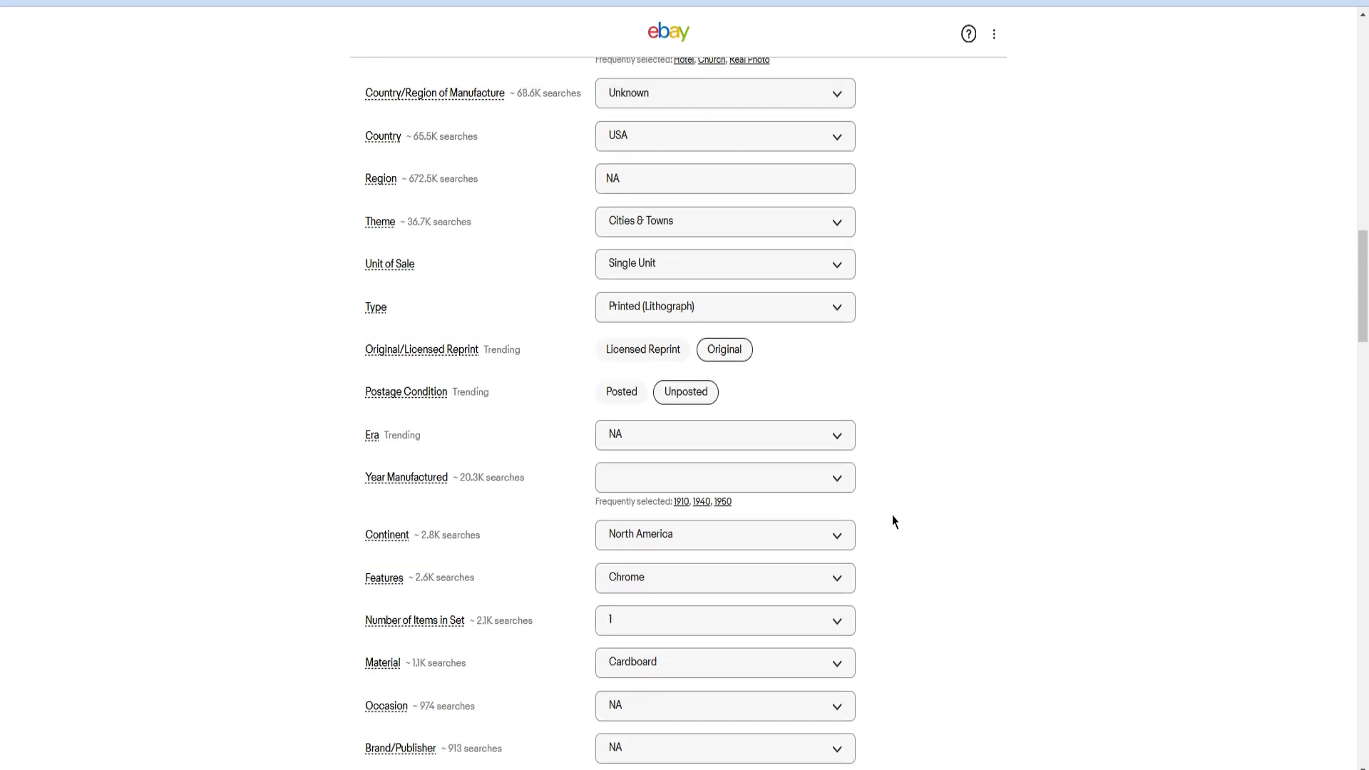
{"action": "left_click", "coordinate": [637, 443]}
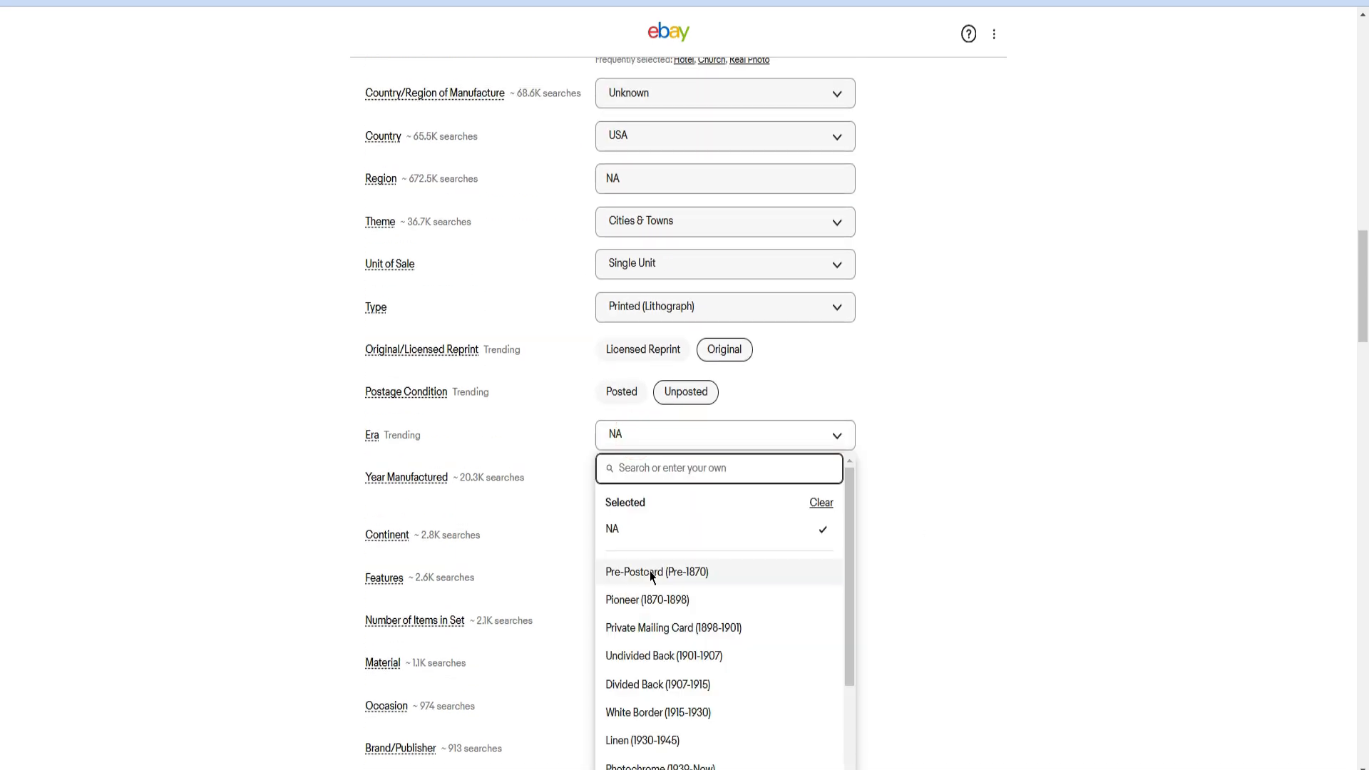
{"action": "left_click", "coordinate": [1021, 536]}
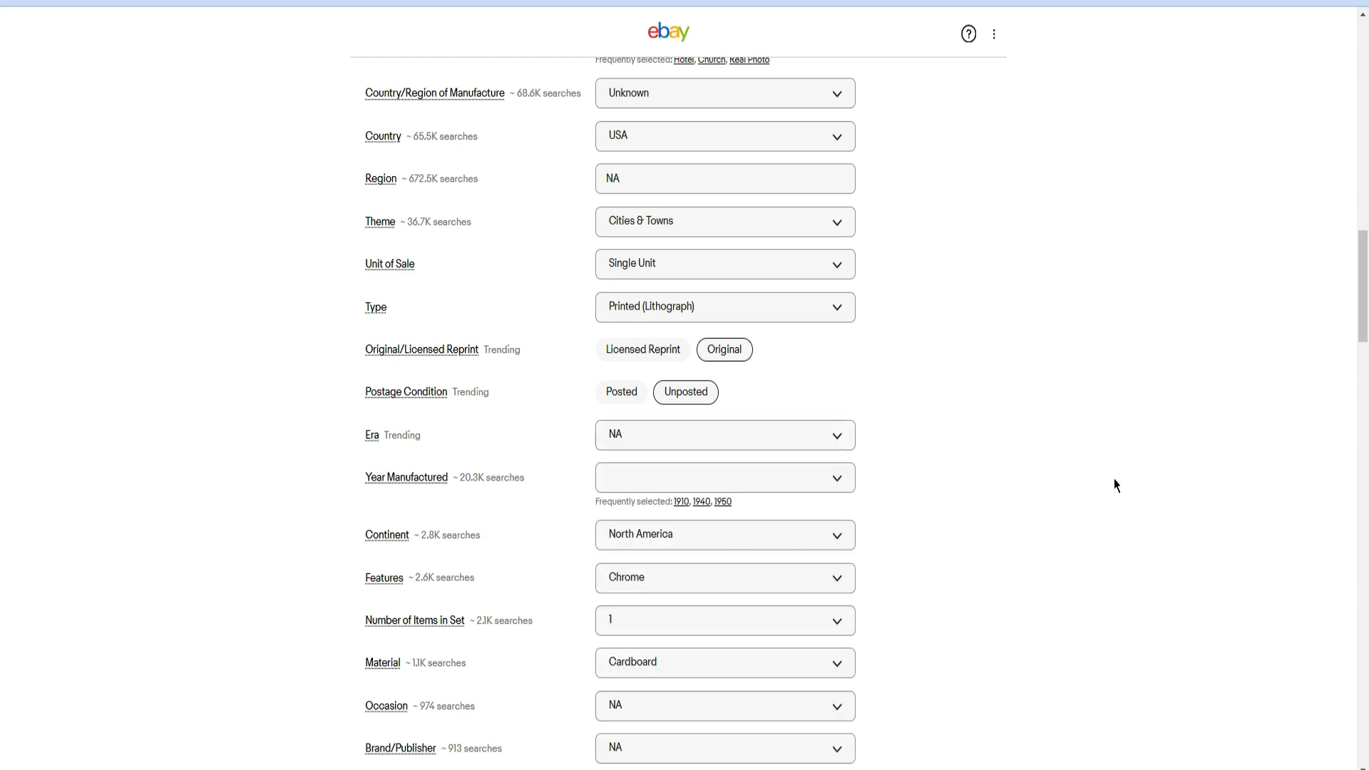
Step: Search the Brand/Publisher options for "tuck" and for "roto", closing the list without choosing a publisher
{"action": "scroll", "coordinate": [1101, 485], "scroll_direction": "down", "scroll_amount": 3}
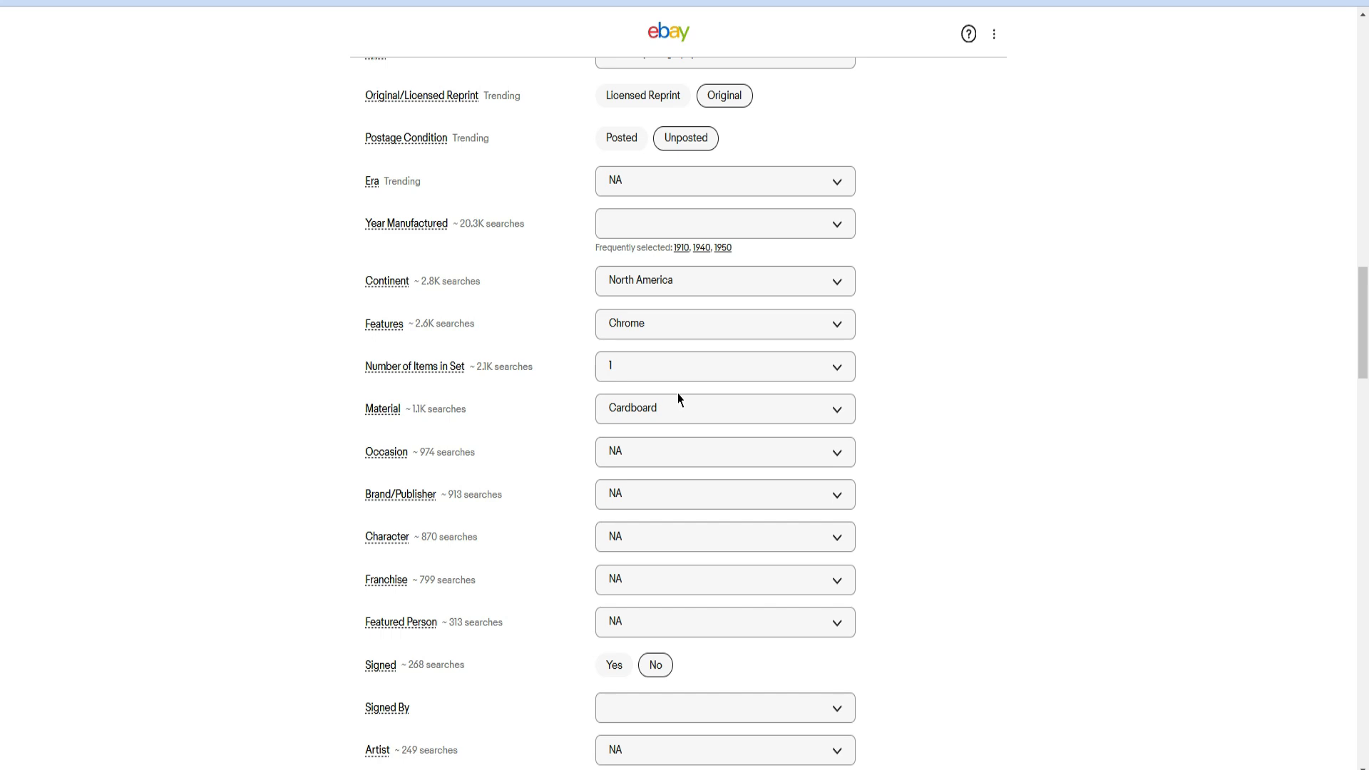
{"action": "scroll", "coordinate": [666, 476], "scroll_direction": "down", "scroll_amount": 2}
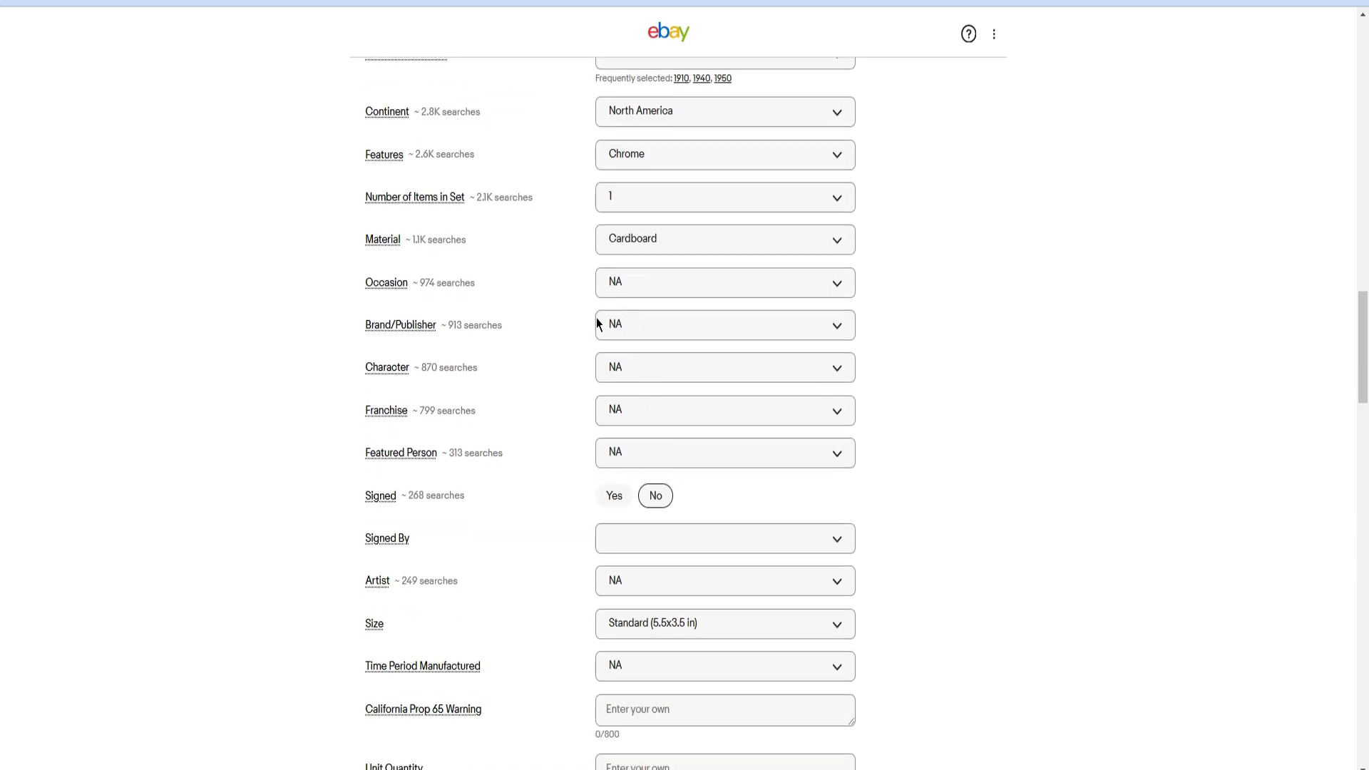
{"action": "left_click", "coordinate": [631, 327]}
{"action": "type", "text": "ti"}
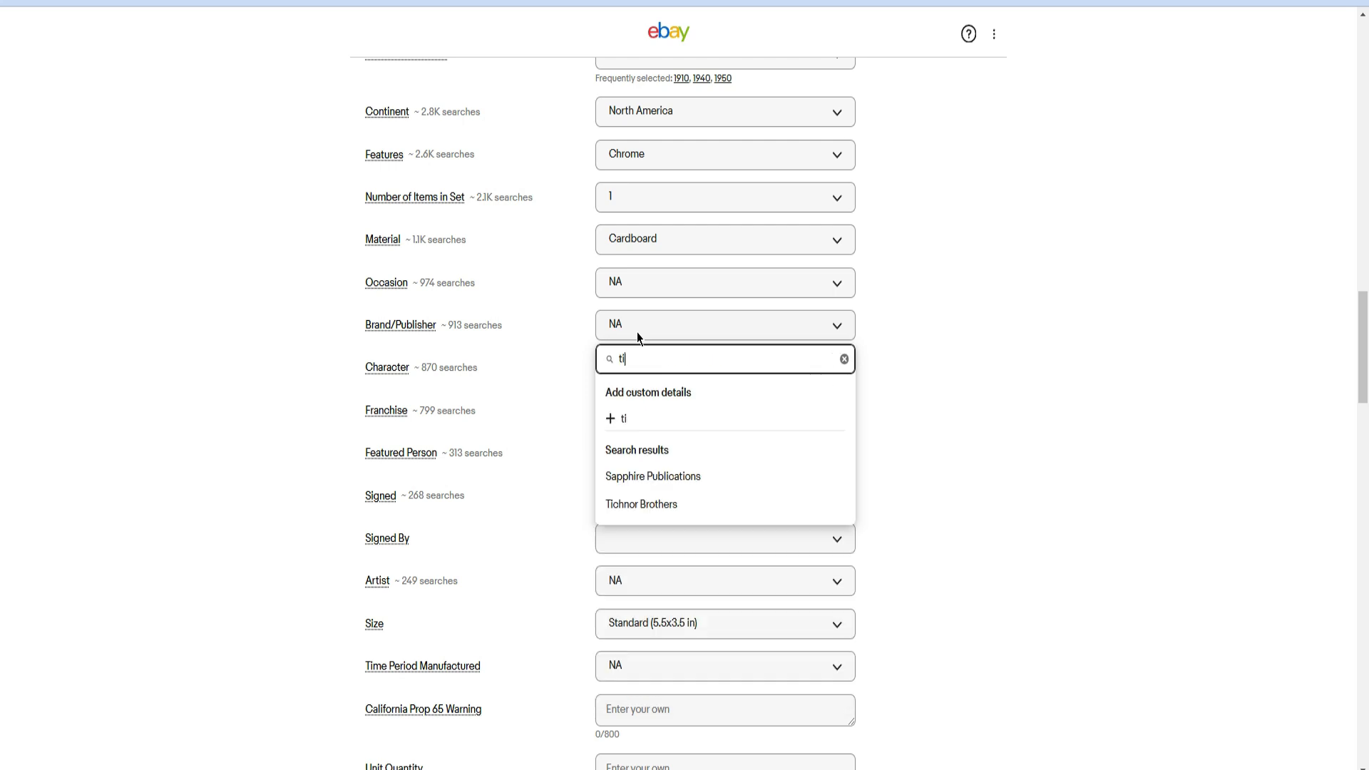
{"action": "key", "text": "BackSpace"}
{"action": "type", "text": "uck"}
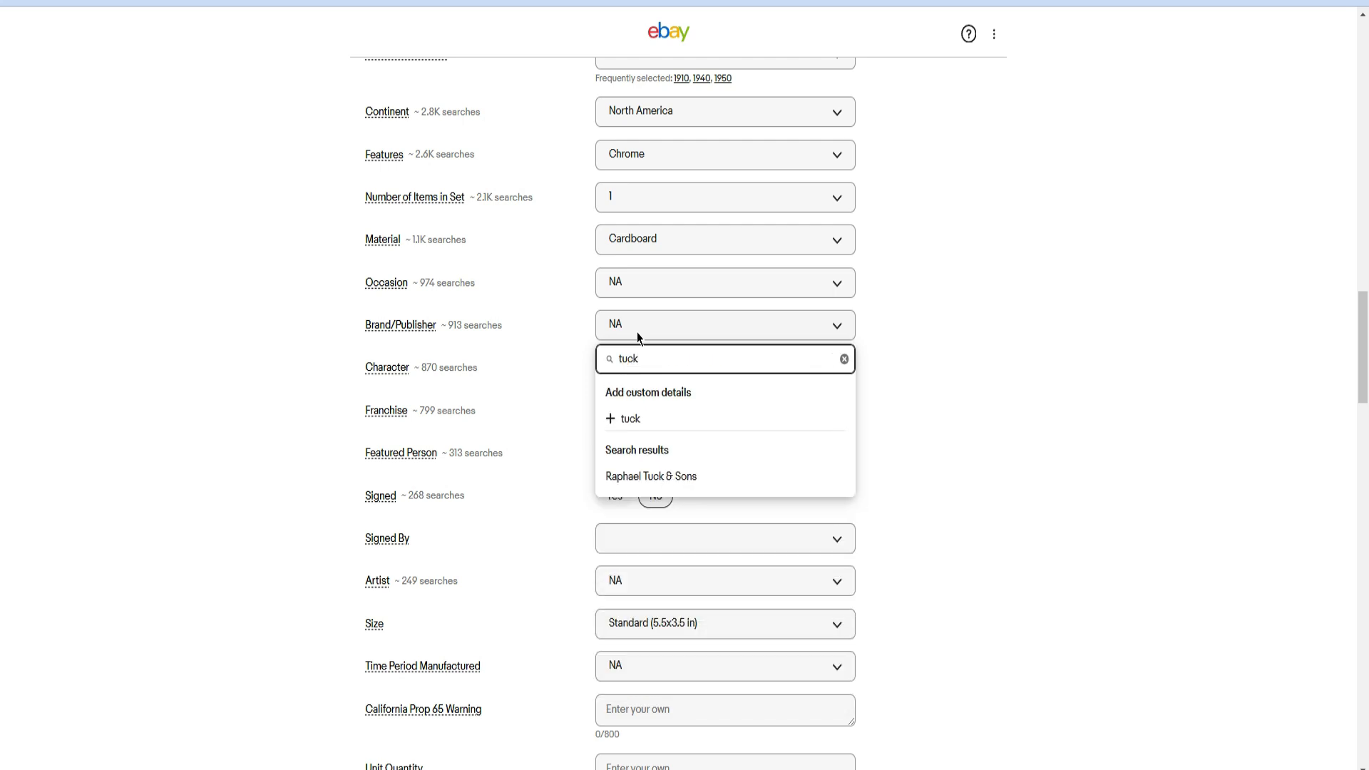
{"action": "left_click_drag", "start_coordinate": [648, 355], "coordinate": [578, 355]}
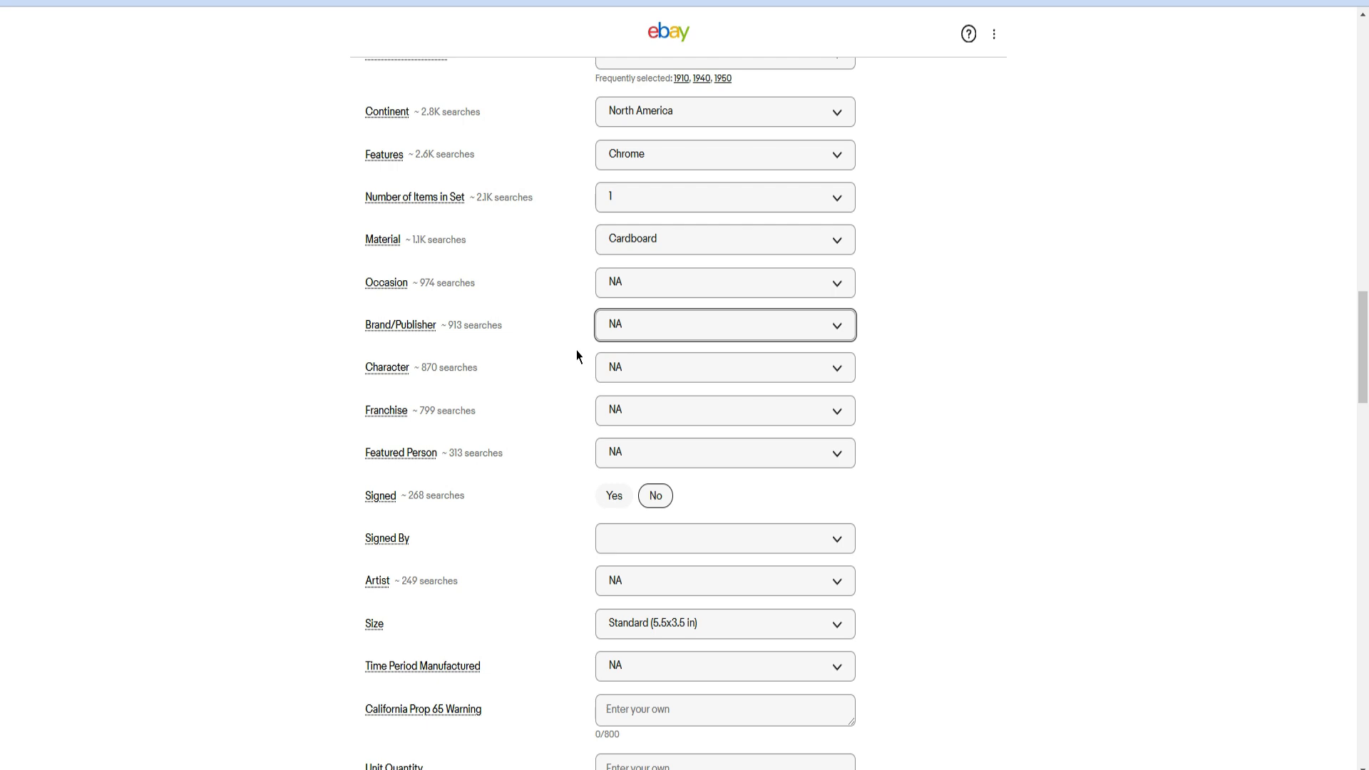
{"action": "left_click", "coordinate": [629, 331]}
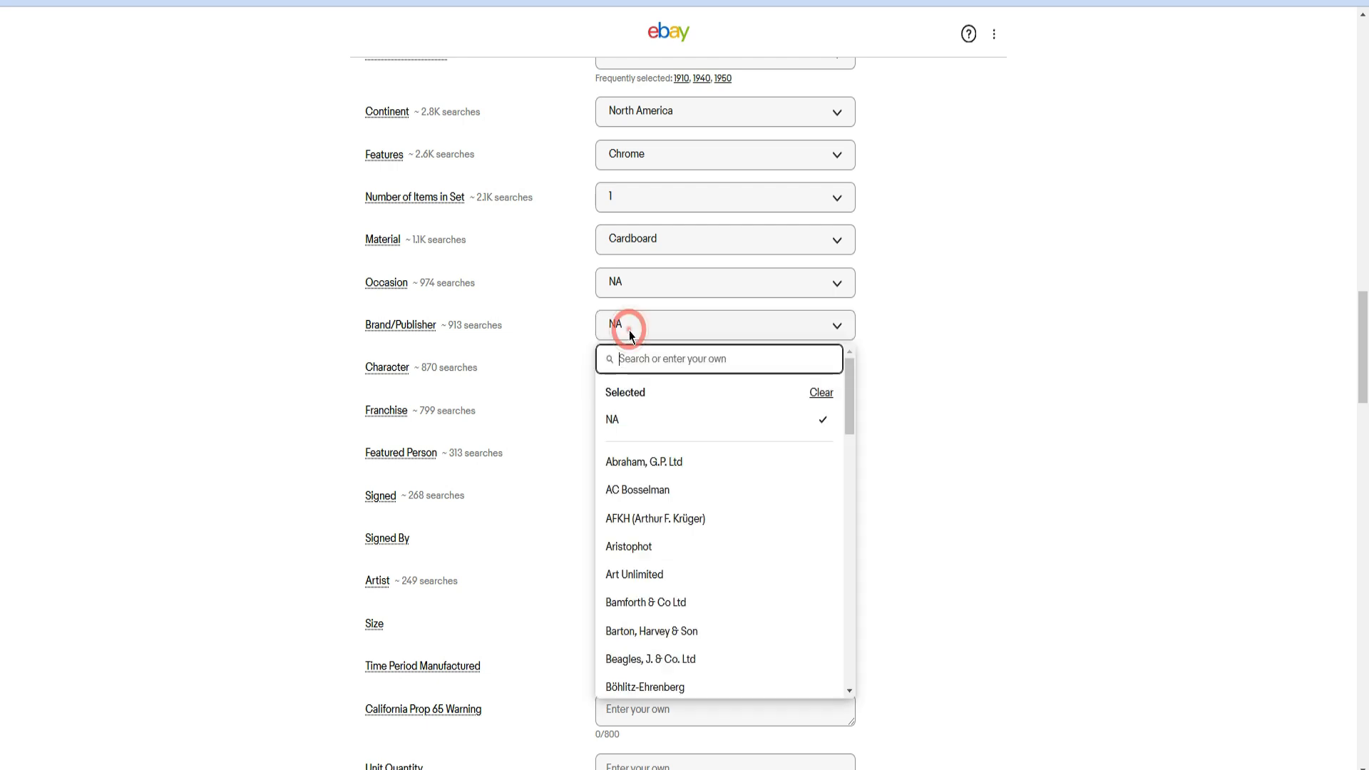
{"action": "type", "text": "roto"}
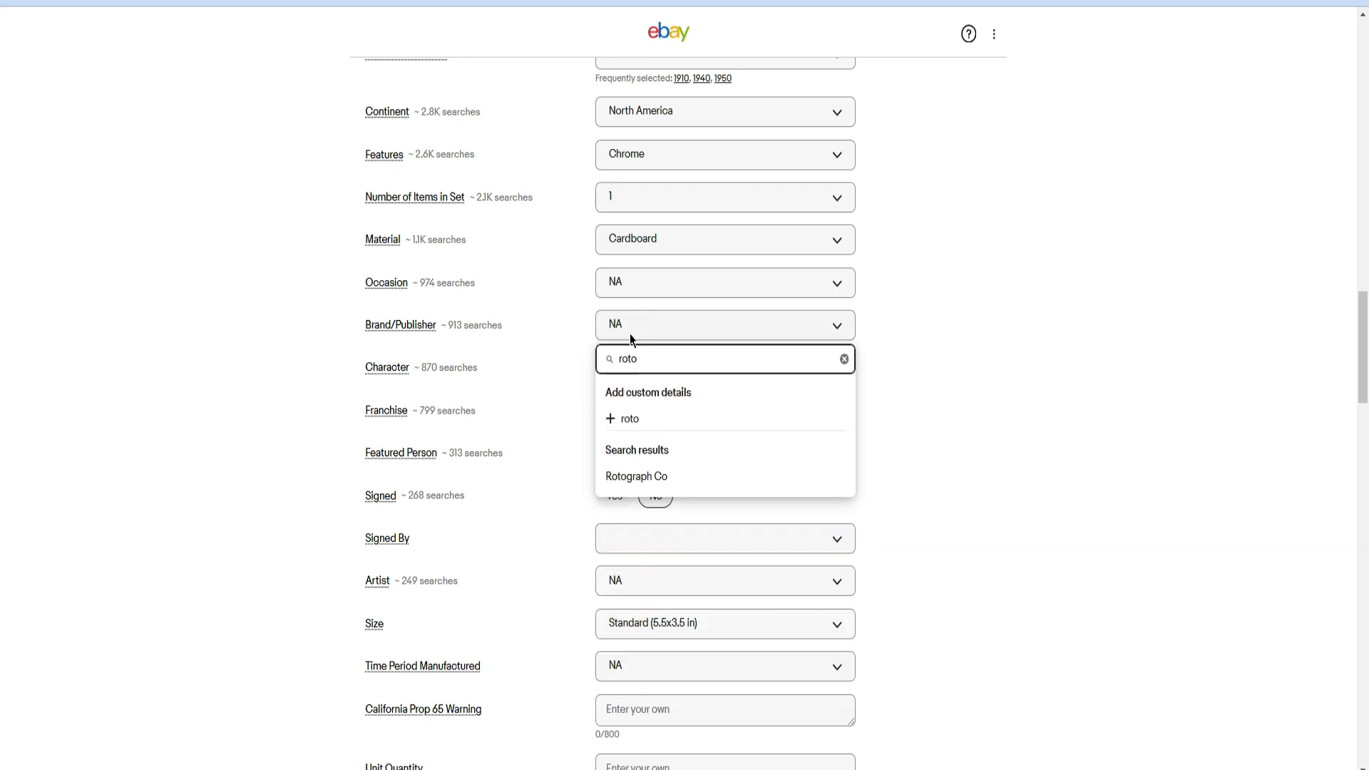
{"action": "left_click", "coordinate": [1014, 341]}
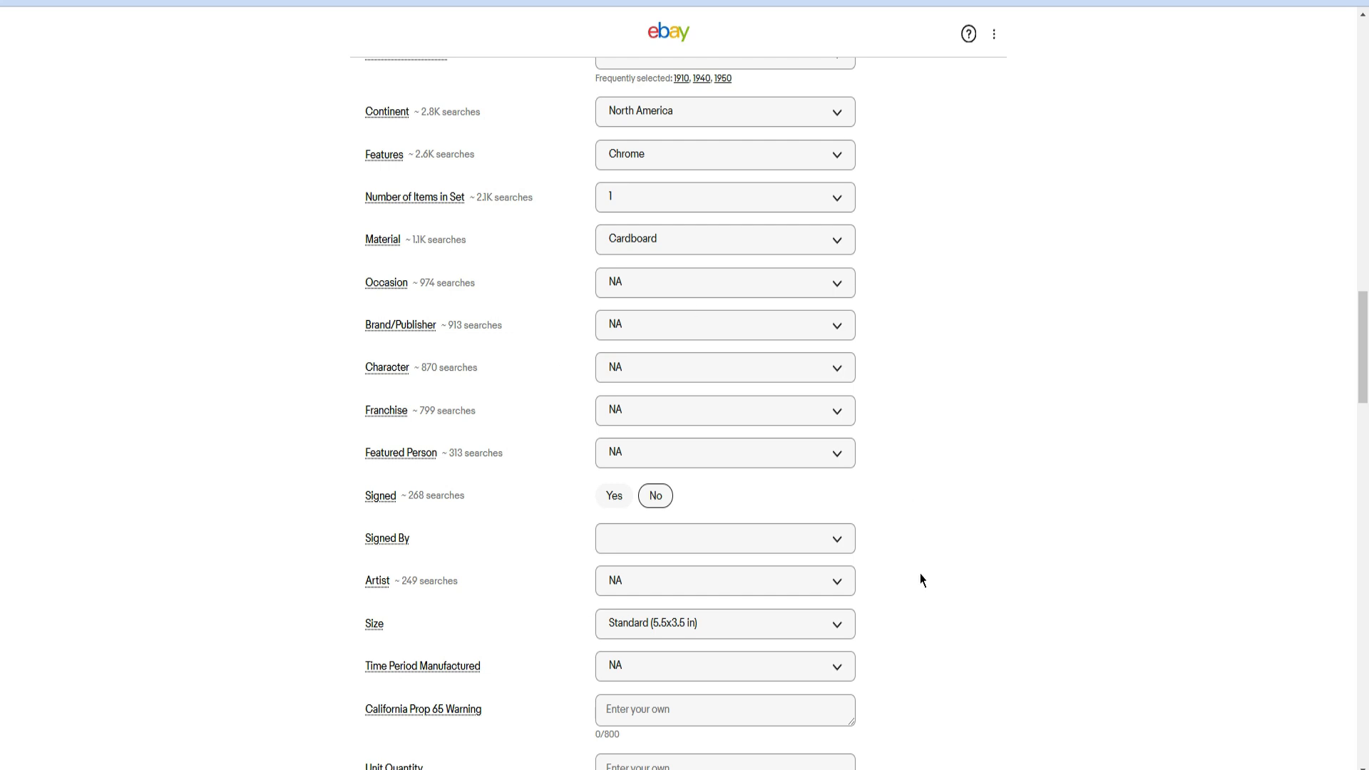
Step: Check the Size options for the postcard, including Continental (6 x 4 in), and close the list without choosing one
{"action": "scroll", "coordinate": [1064, 557], "scroll_direction": "down", "scroll_amount": 3}
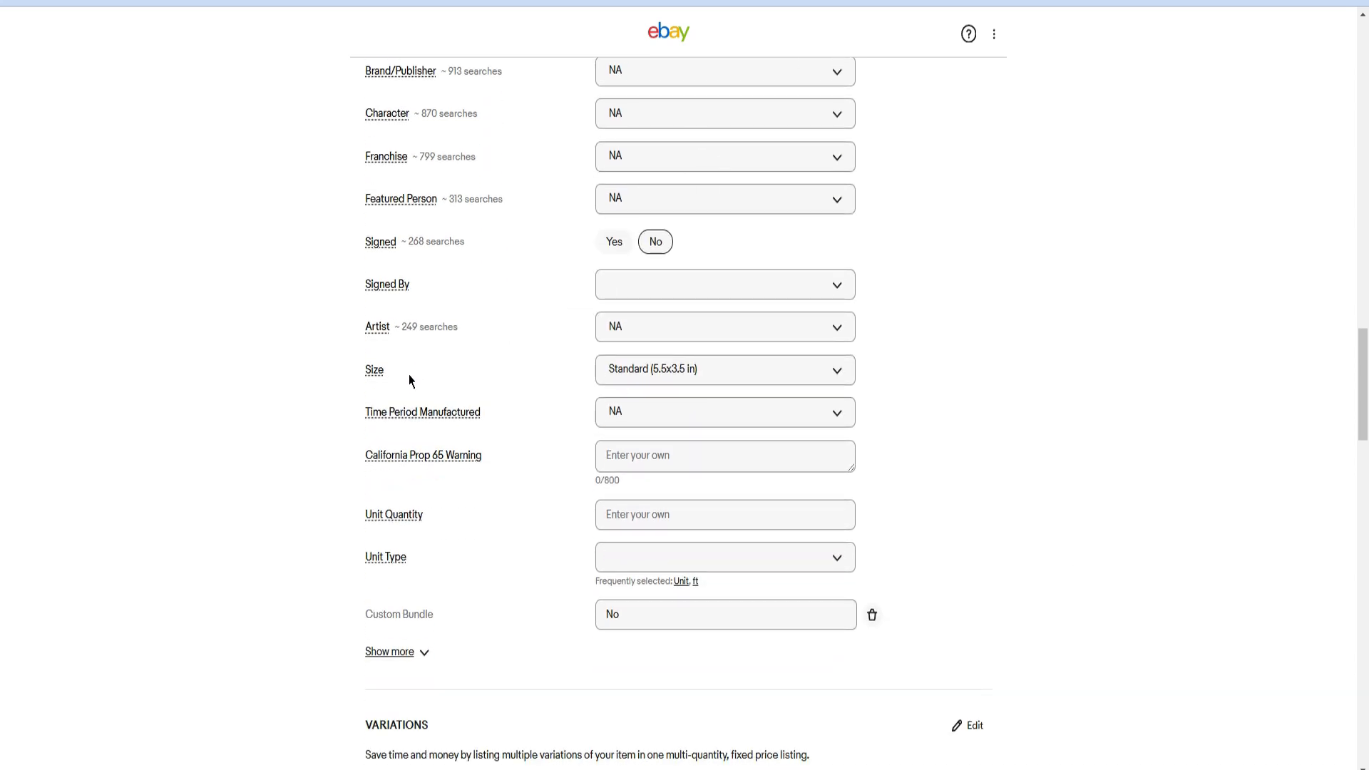
{"action": "left_click", "coordinate": [717, 370]}
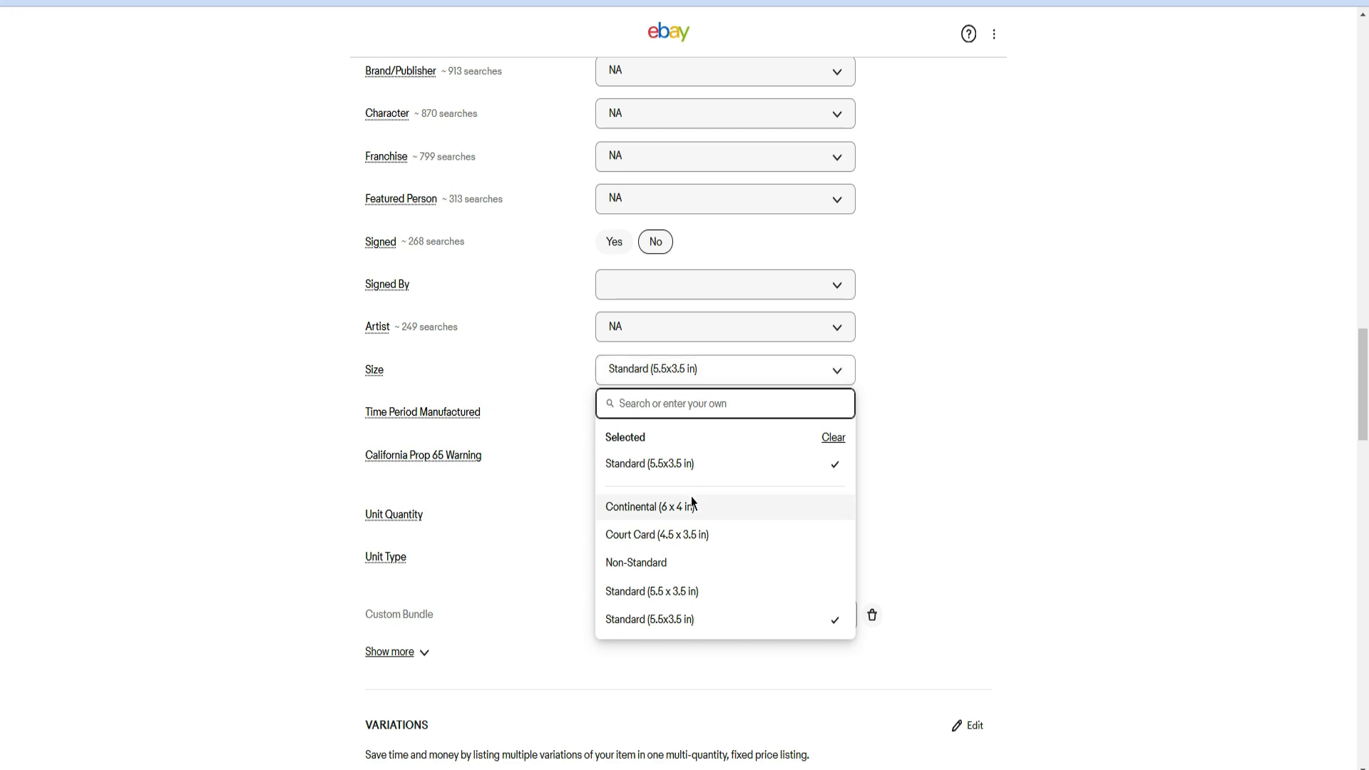
{"action": "left_click", "coordinate": [1002, 374]}
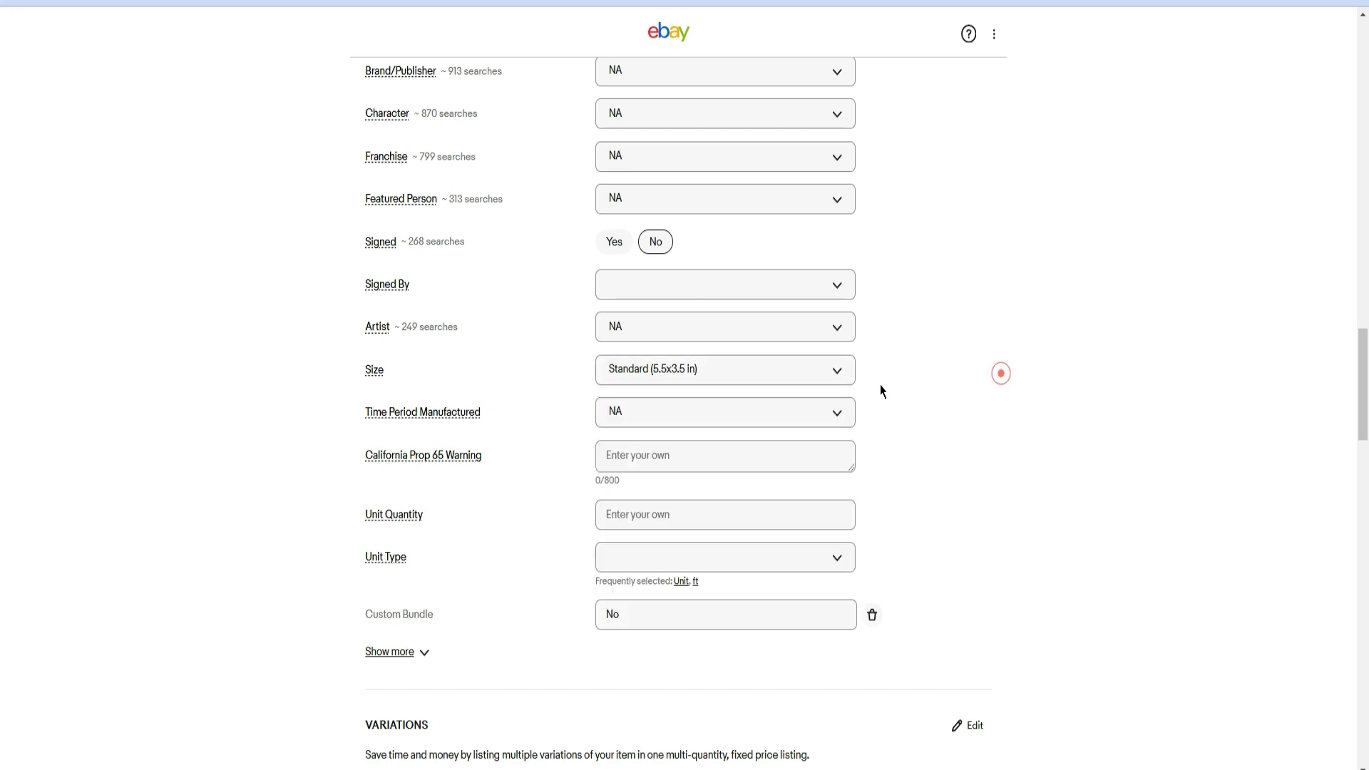
{"action": "left_click", "coordinate": [728, 378]}
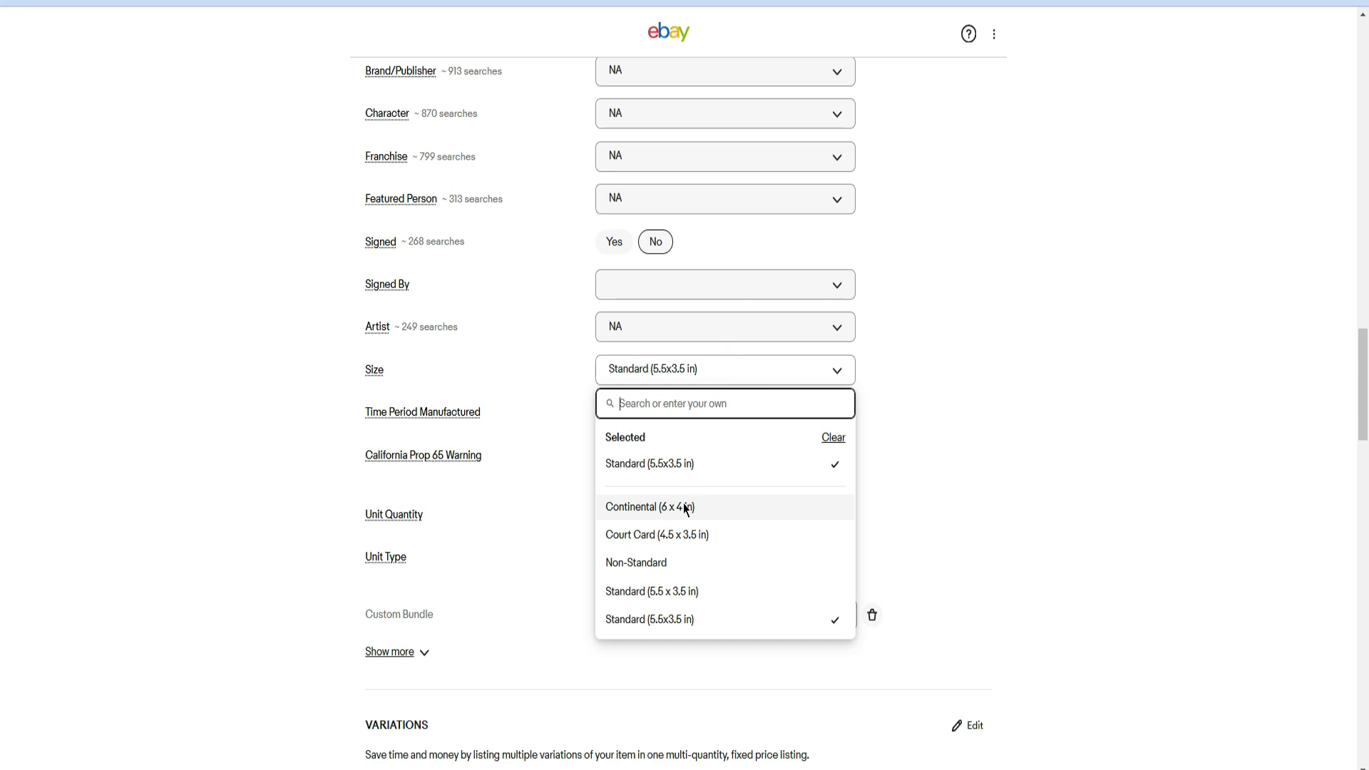
{"action": "left_click", "coordinate": [1116, 428]}
Step: Review the template's condition description by highlighting its whole text and clearing the selection
{"action": "scroll", "coordinate": [979, 434], "scroll_direction": "down", "scroll_amount": 5}
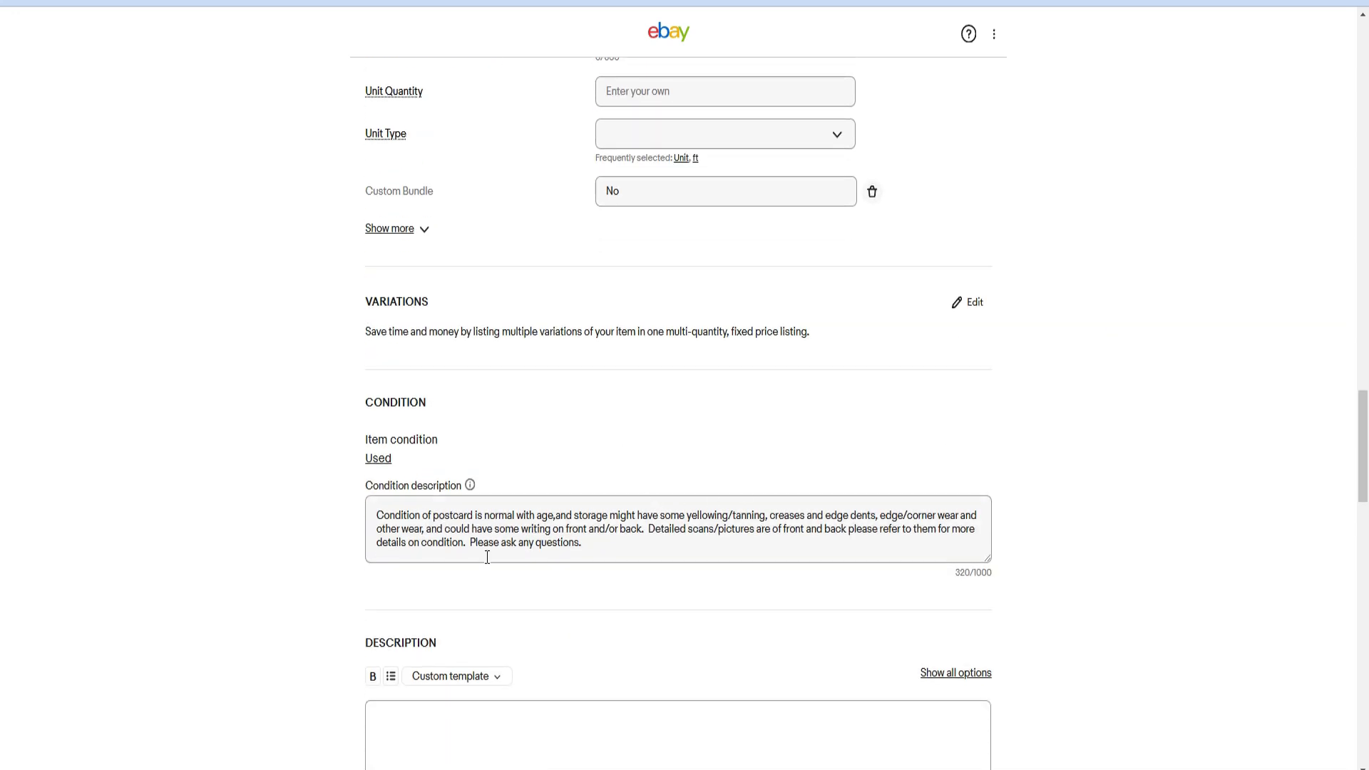
{"action": "left_click", "coordinate": [383, 515]}
{"action": "key", "text": "ctrl+a"}
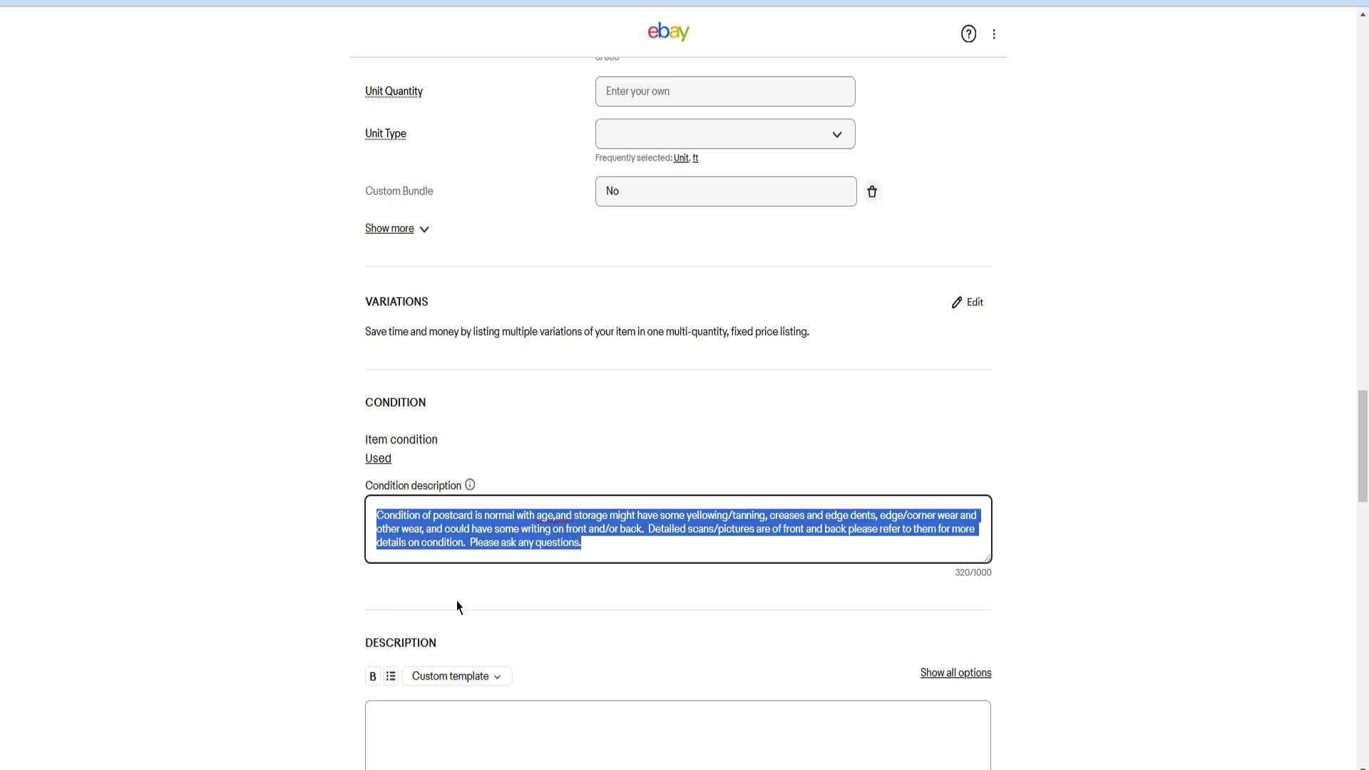
{"action": "left_click", "coordinate": [662, 548]}
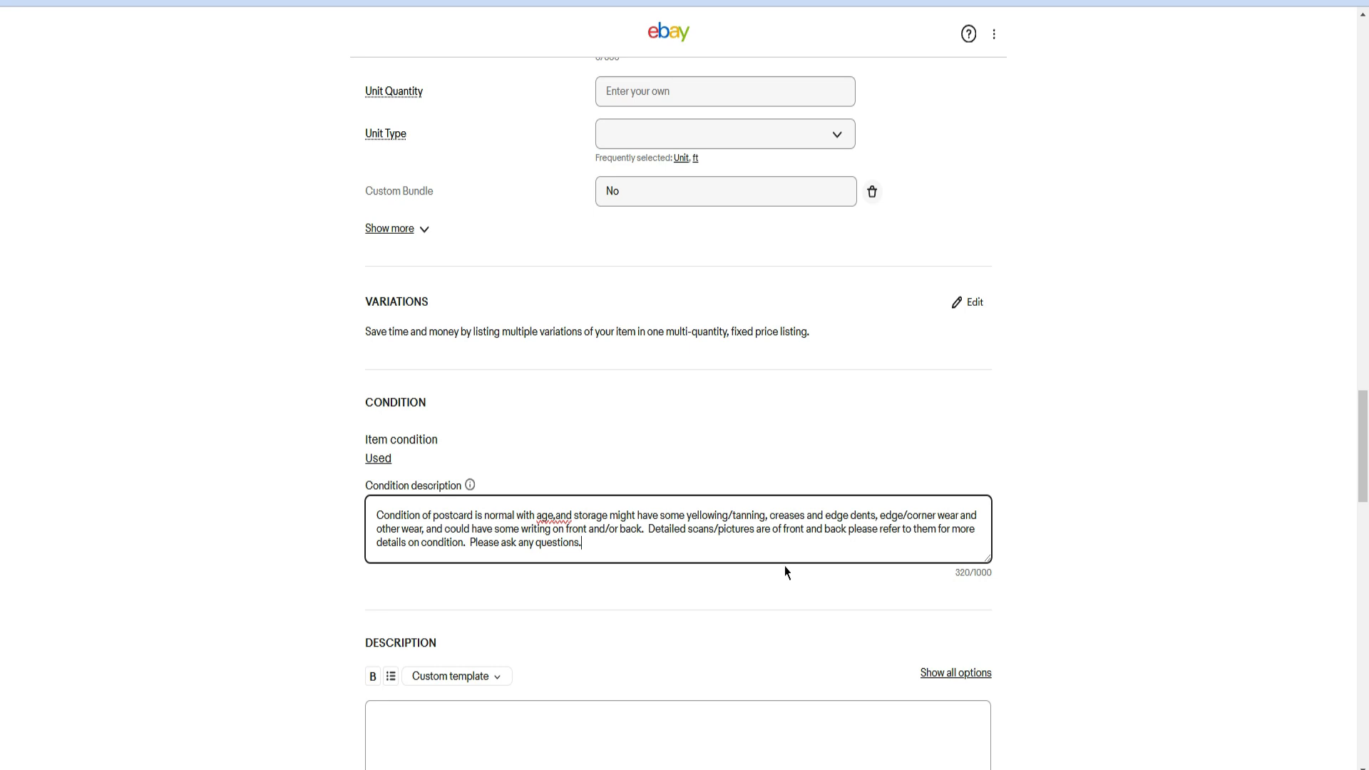
Step: Review the template's description section by placing the cursor in its text box
{"action": "scroll", "coordinate": [1277, 479], "scroll_direction": "down", "scroll_amount": 4}
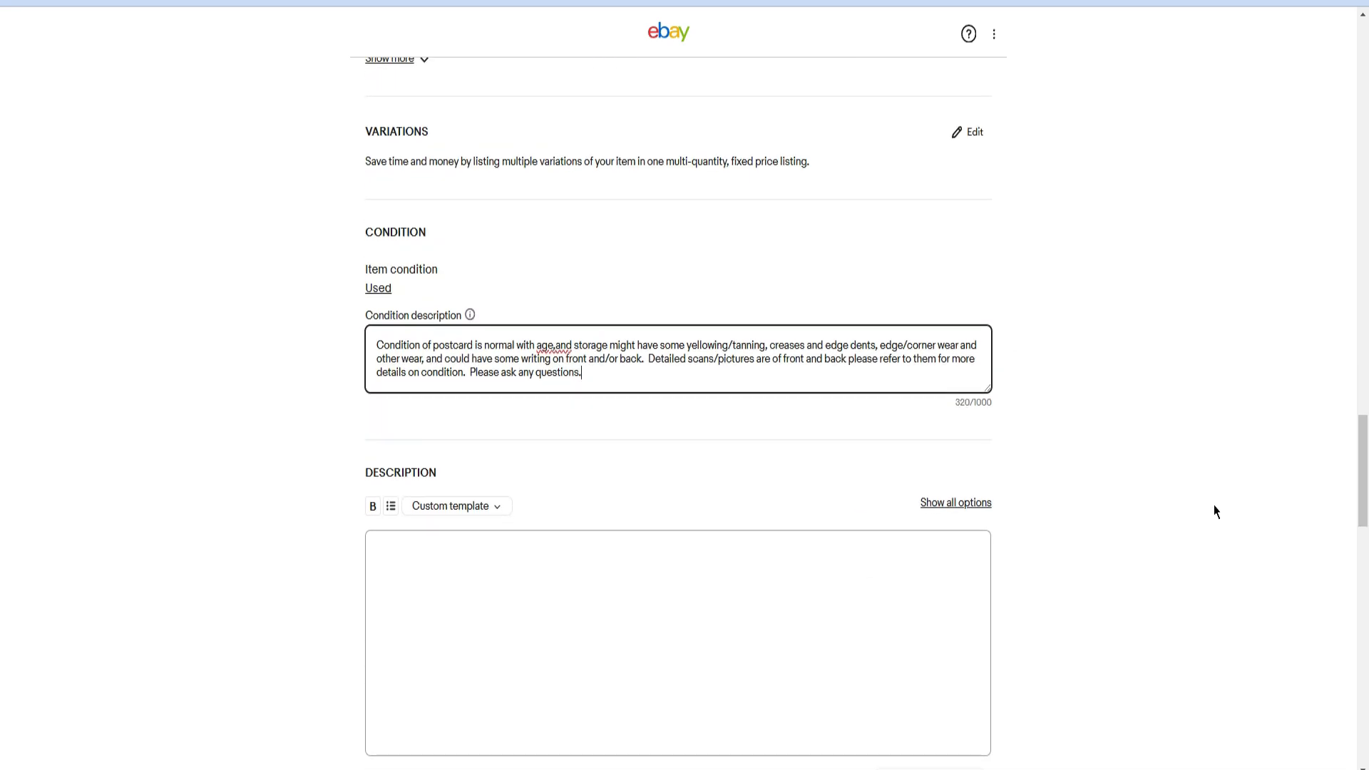
{"action": "scroll", "coordinate": [1216, 511], "scroll_direction": "down", "scroll_amount": 1}
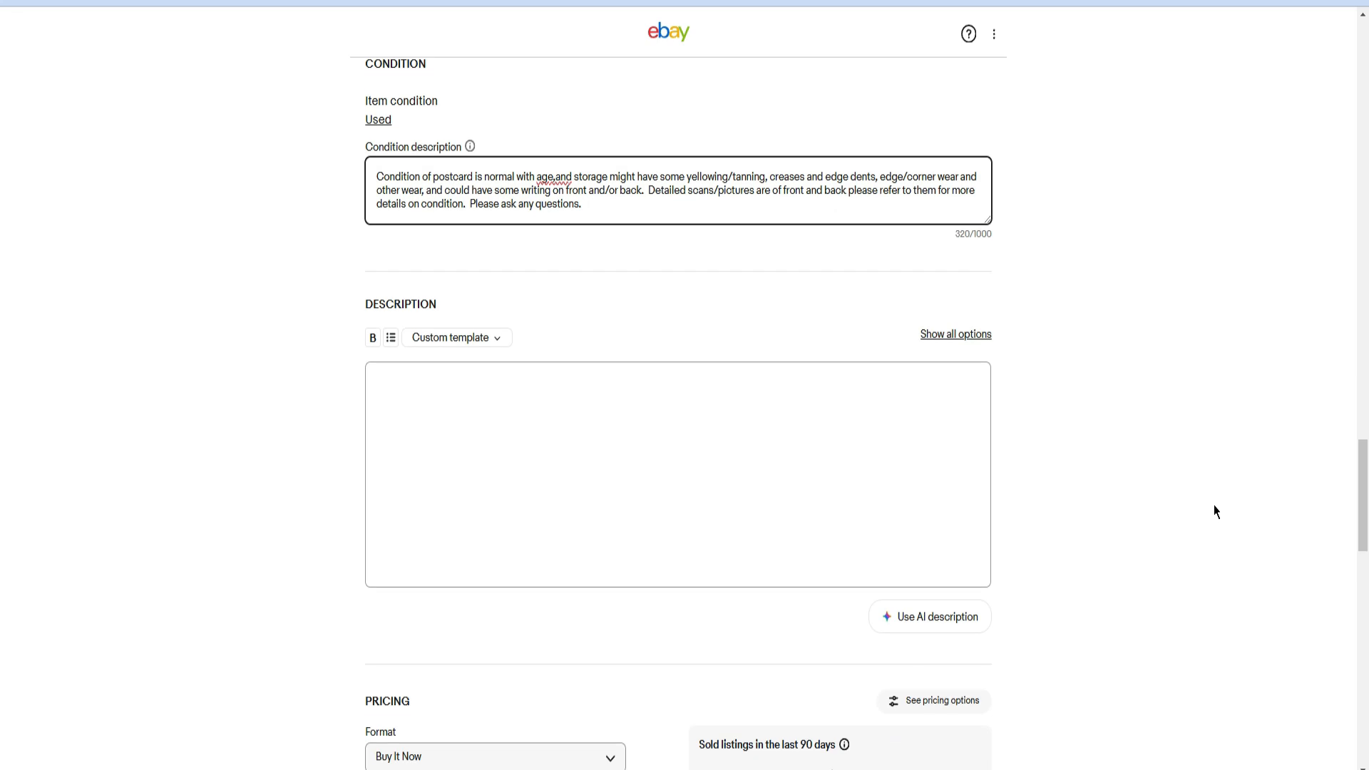
{"action": "left_click", "coordinate": [618, 406]}
{"action": "left_click", "coordinate": [553, 371]}
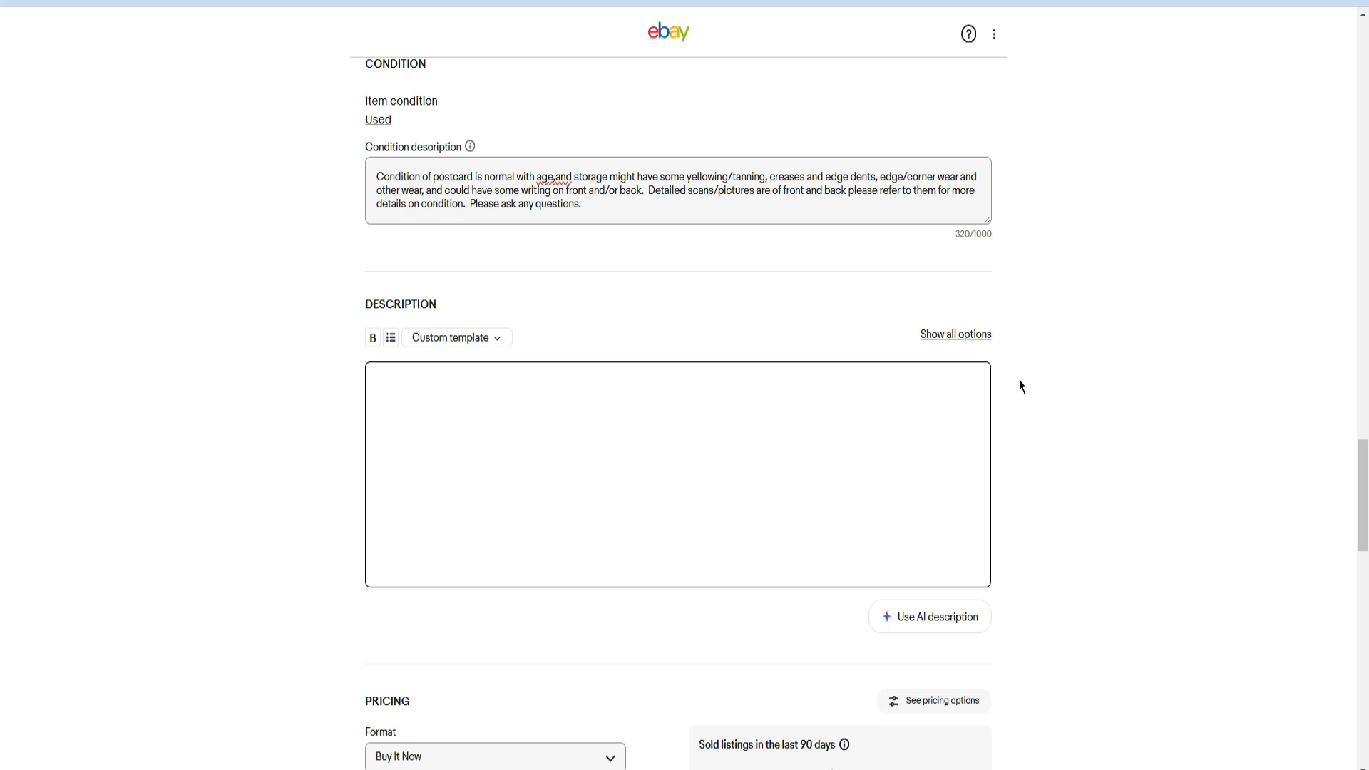
Step: Review the template's pricing section, including the Buy It Now format, price, quantity and sold-listings data
{"action": "scroll", "coordinate": [1020, 386], "scroll_direction": "down", "scroll_amount": 1}
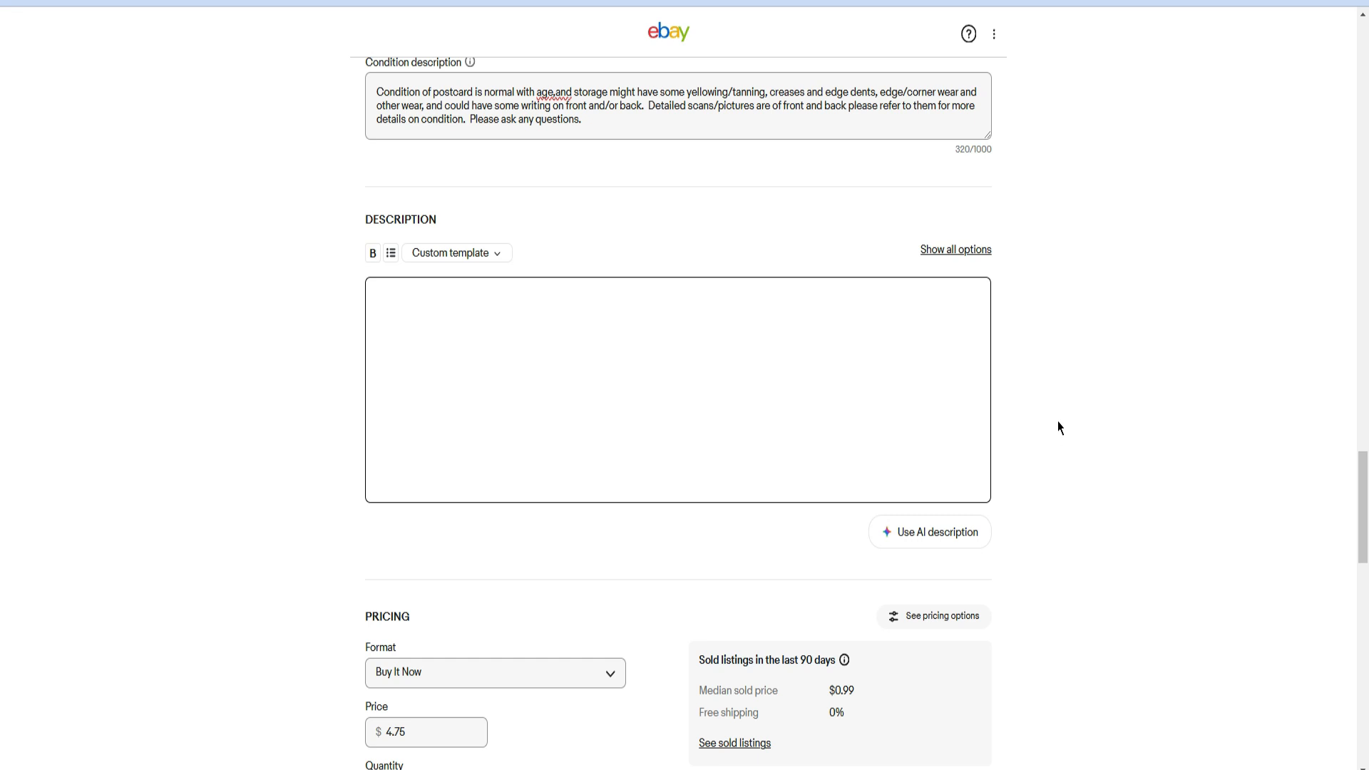
{"action": "scroll", "coordinate": [1061, 408], "scroll_direction": "down", "scroll_amount": 2}
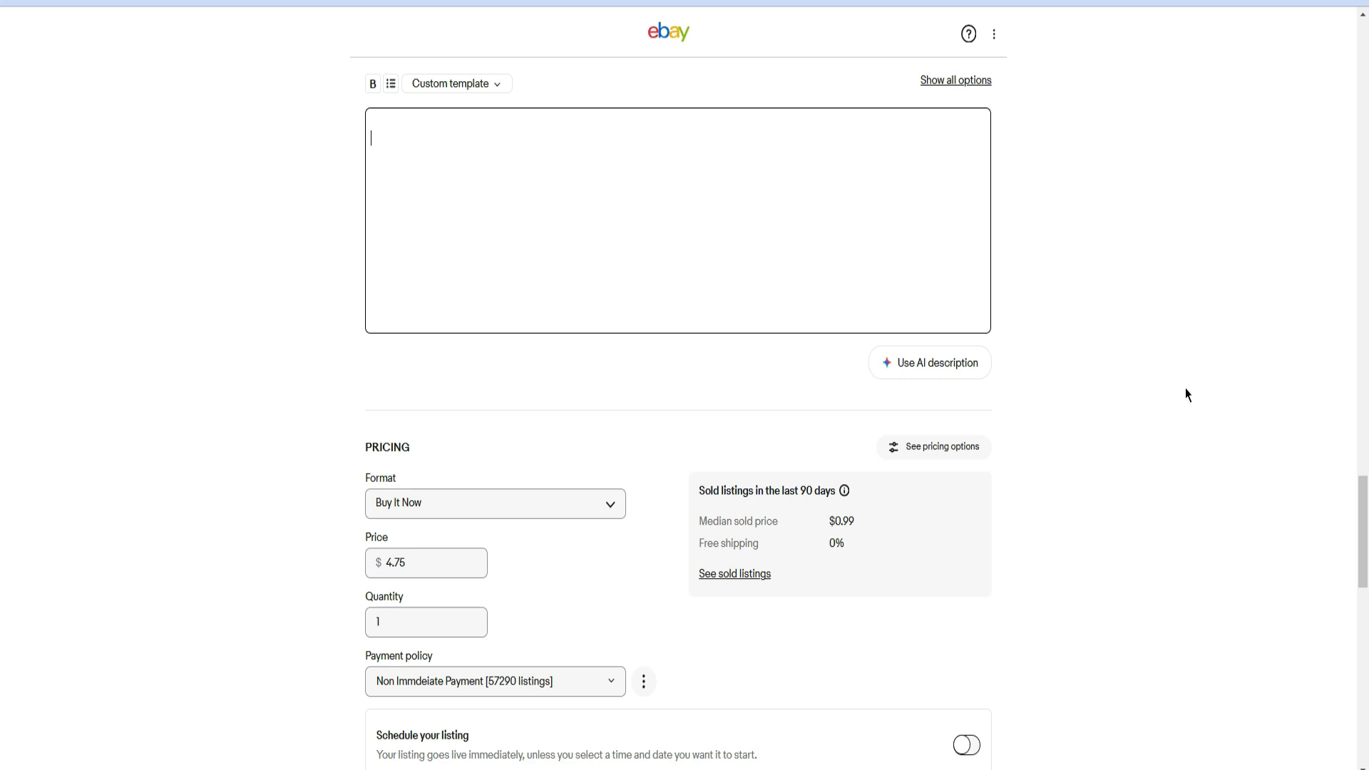
{"action": "scroll", "coordinate": [1187, 392], "scroll_direction": "down", "scroll_amount": 2}
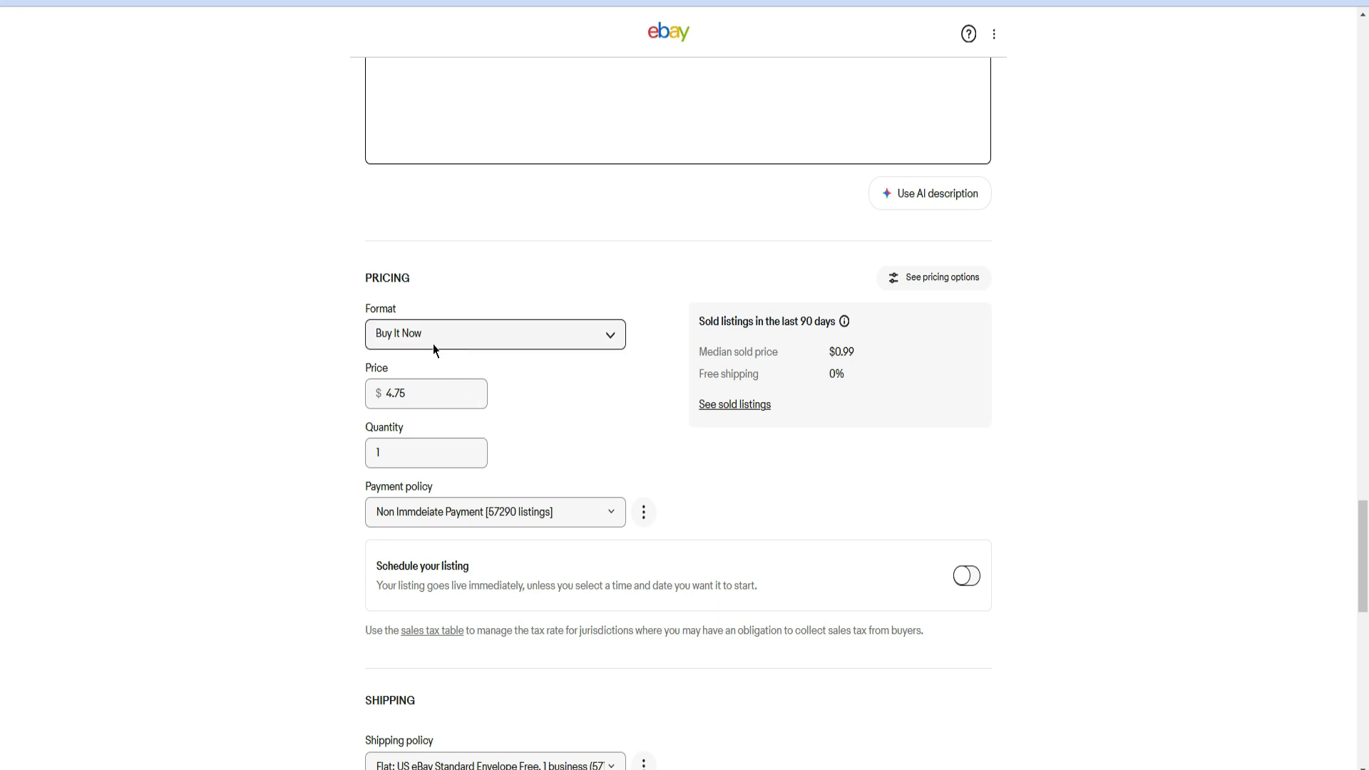
{"action": "left_click", "coordinate": [440, 394]}
{"action": "left_click", "coordinate": [607, 458]}
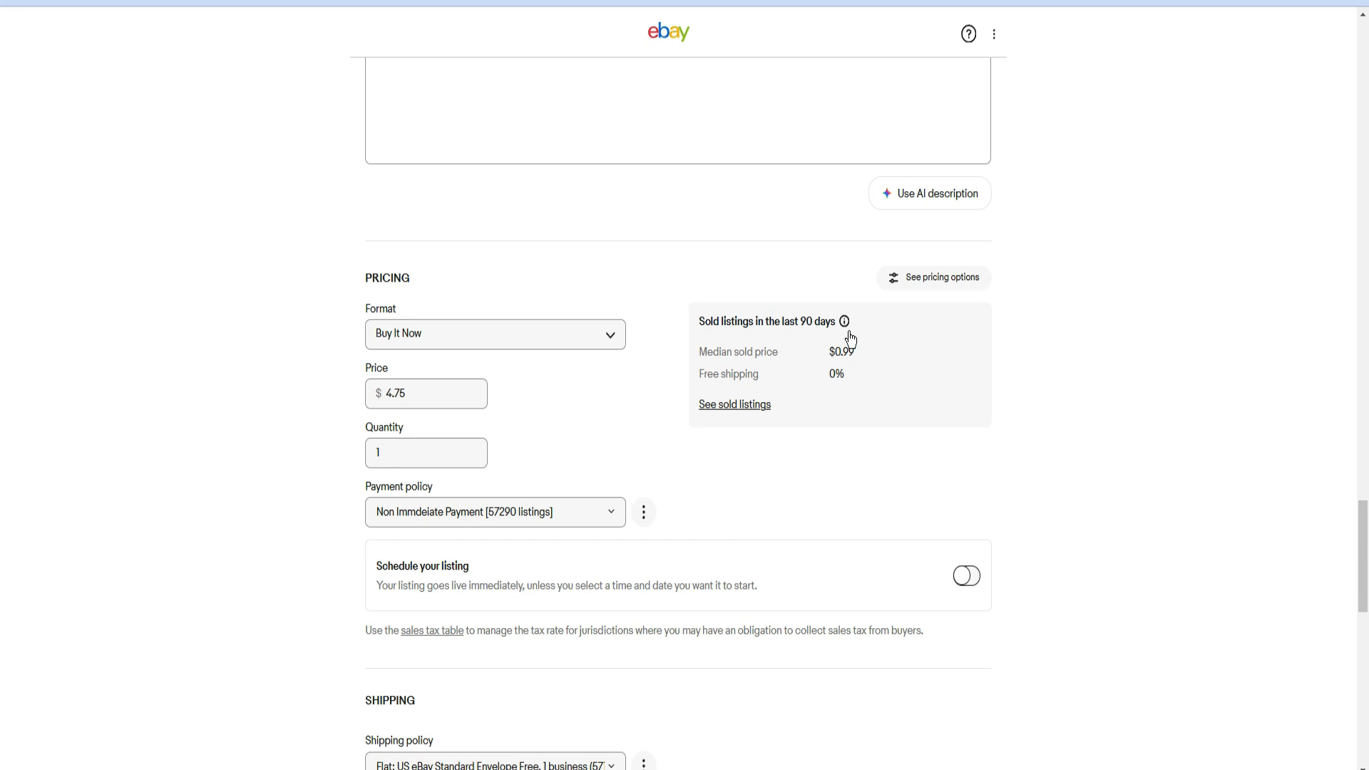
Step: Review the template's payment and shipping policies, package weight and dimensions, preferences, item disclosures and charity section
{"action": "scroll", "coordinate": [1070, 596], "scroll_direction": "down", "scroll_amount": 2}
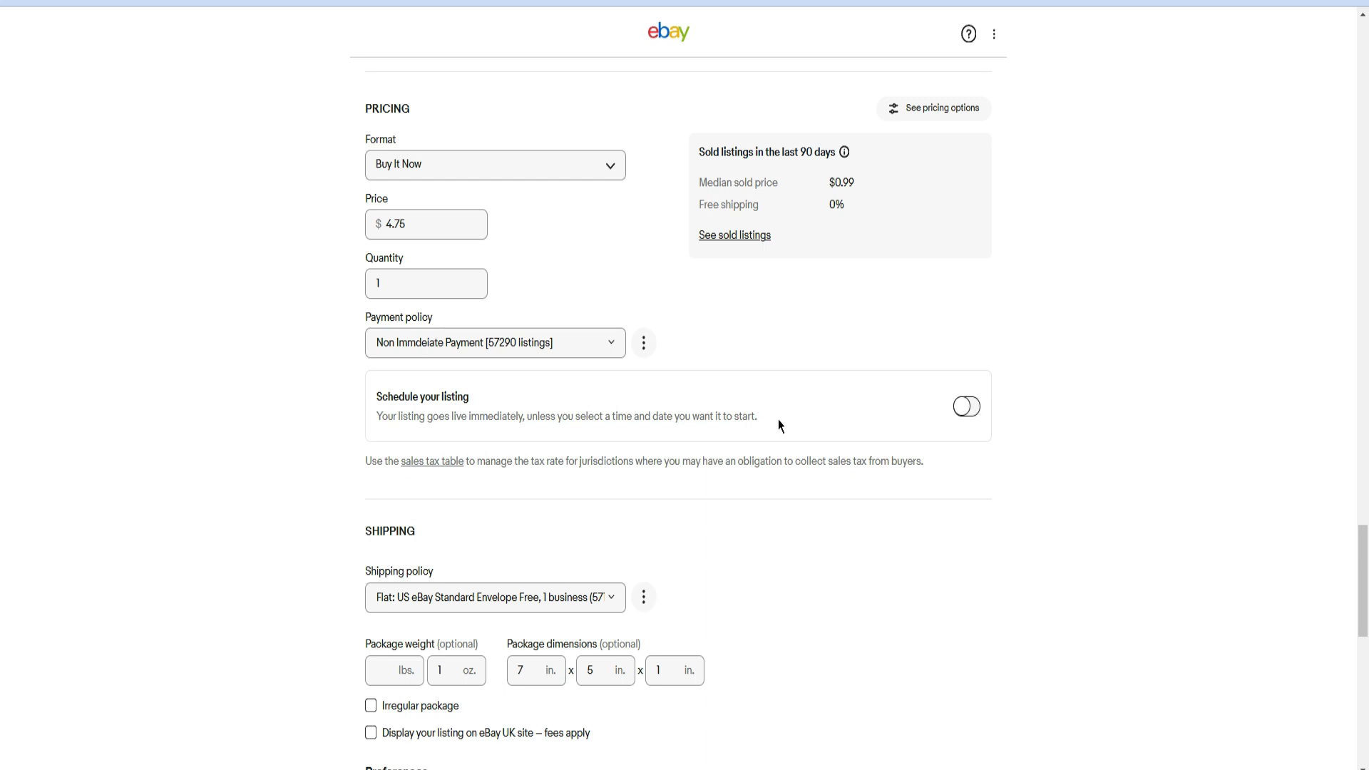
{"action": "scroll", "coordinate": [829, 576], "scroll_direction": "down", "scroll_amount": 2}
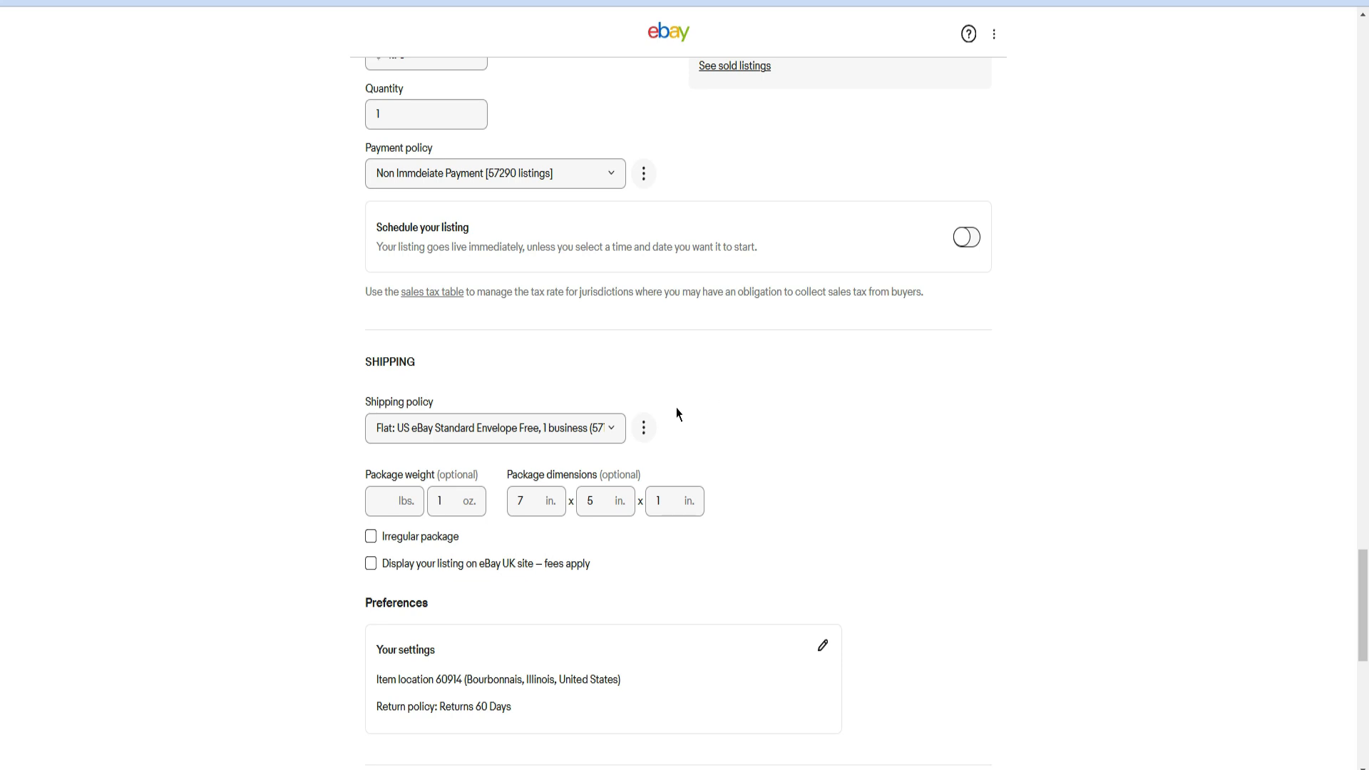
{"action": "scroll", "coordinate": [455, 398], "scroll_direction": "down", "scroll_amount": 1}
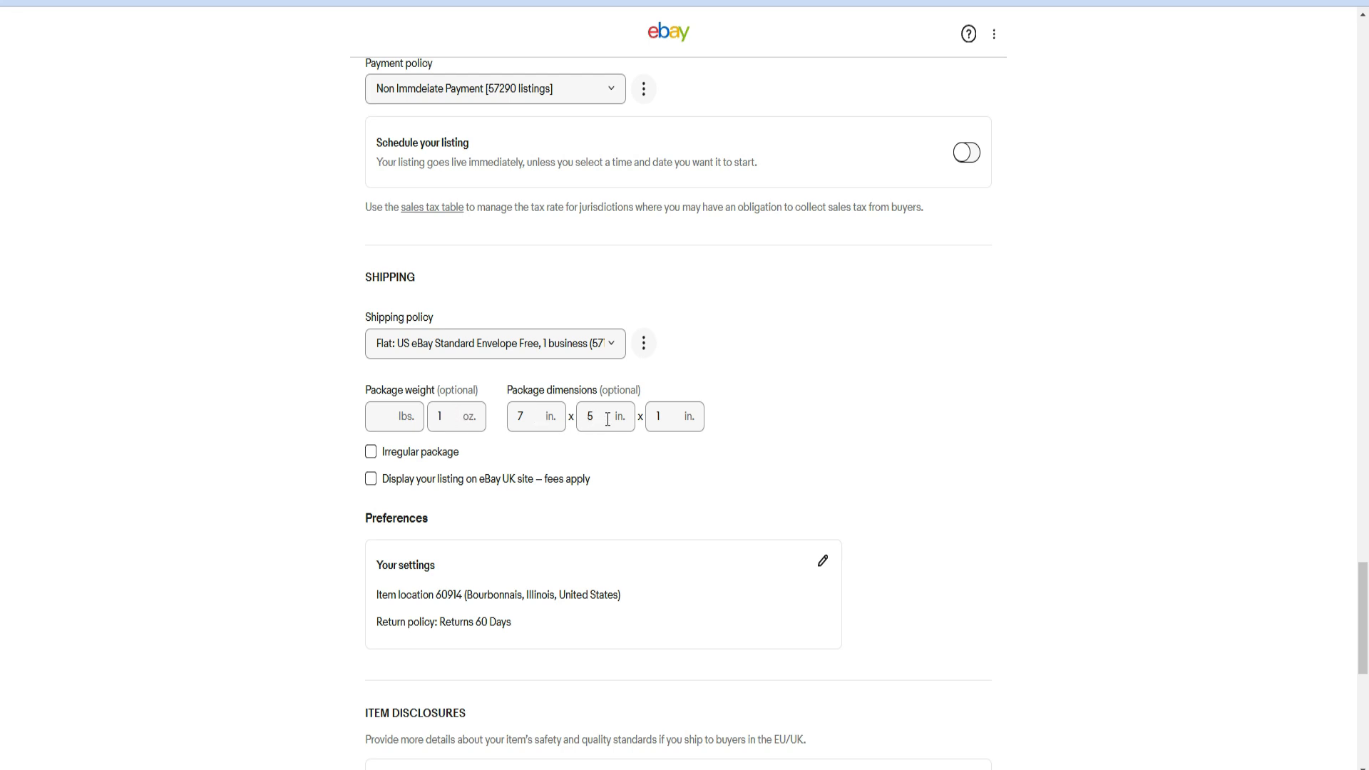
{"action": "scroll", "coordinate": [706, 603], "scroll_direction": "down", "scroll_amount": 1}
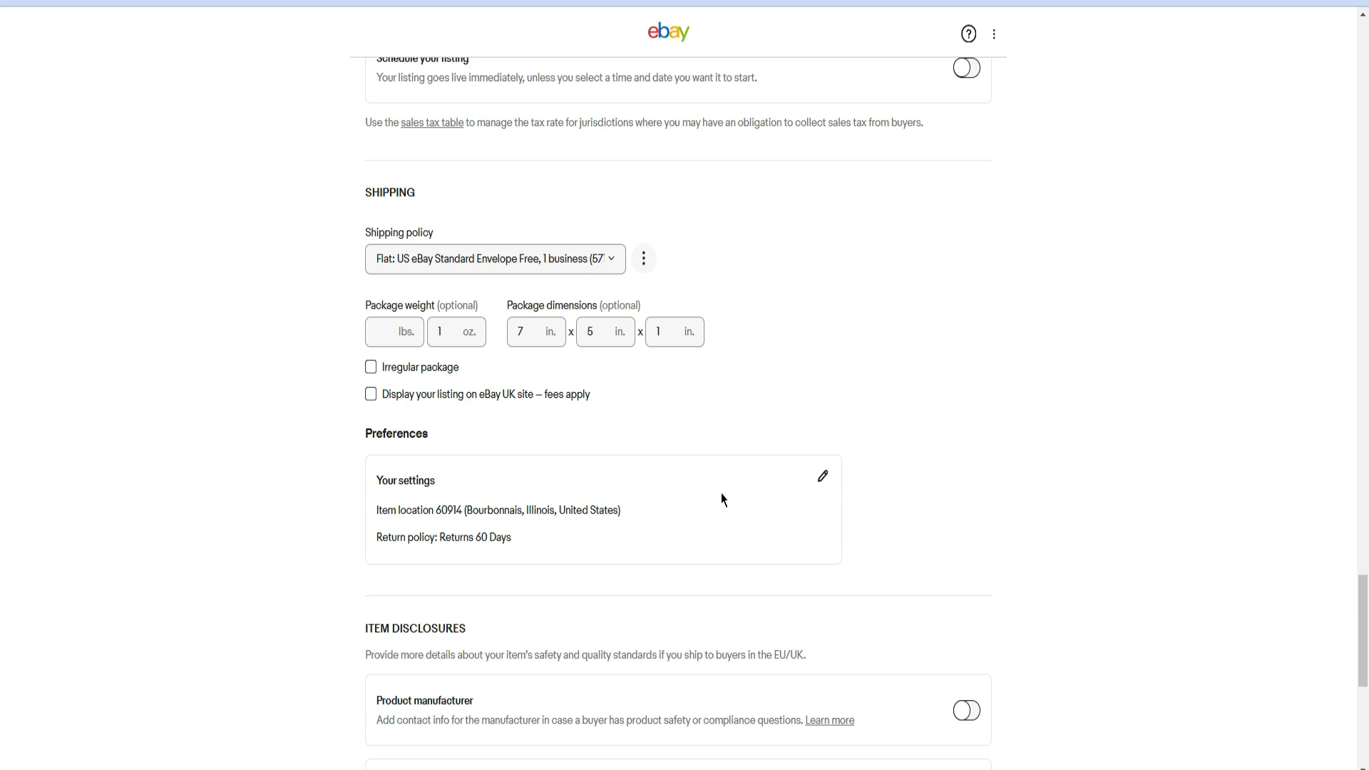
{"action": "scroll", "coordinate": [608, 633], "scroll_direction": "down", "scroll_amount": 1}
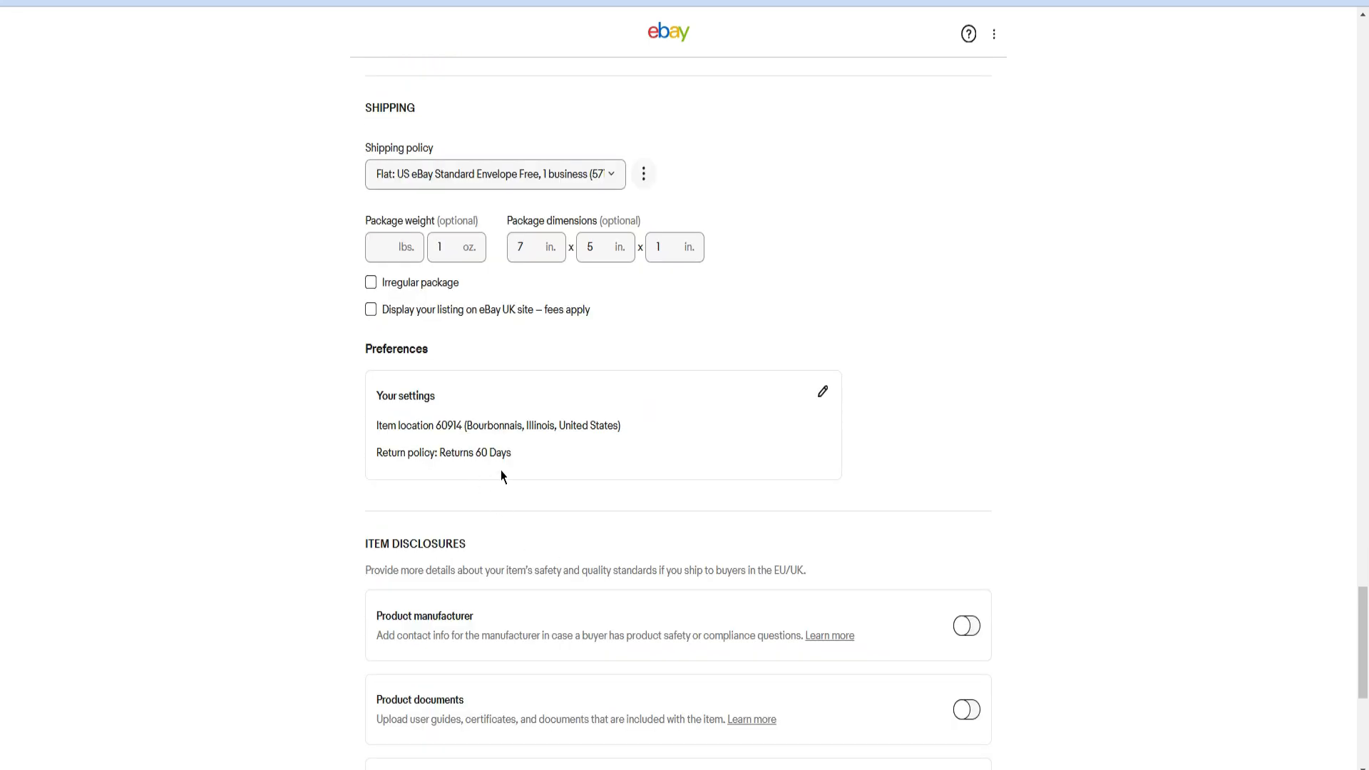
{"action": "scroll", "coordinate": [531, 578], "scroll_direction": "down", "scroll_amount": 1}
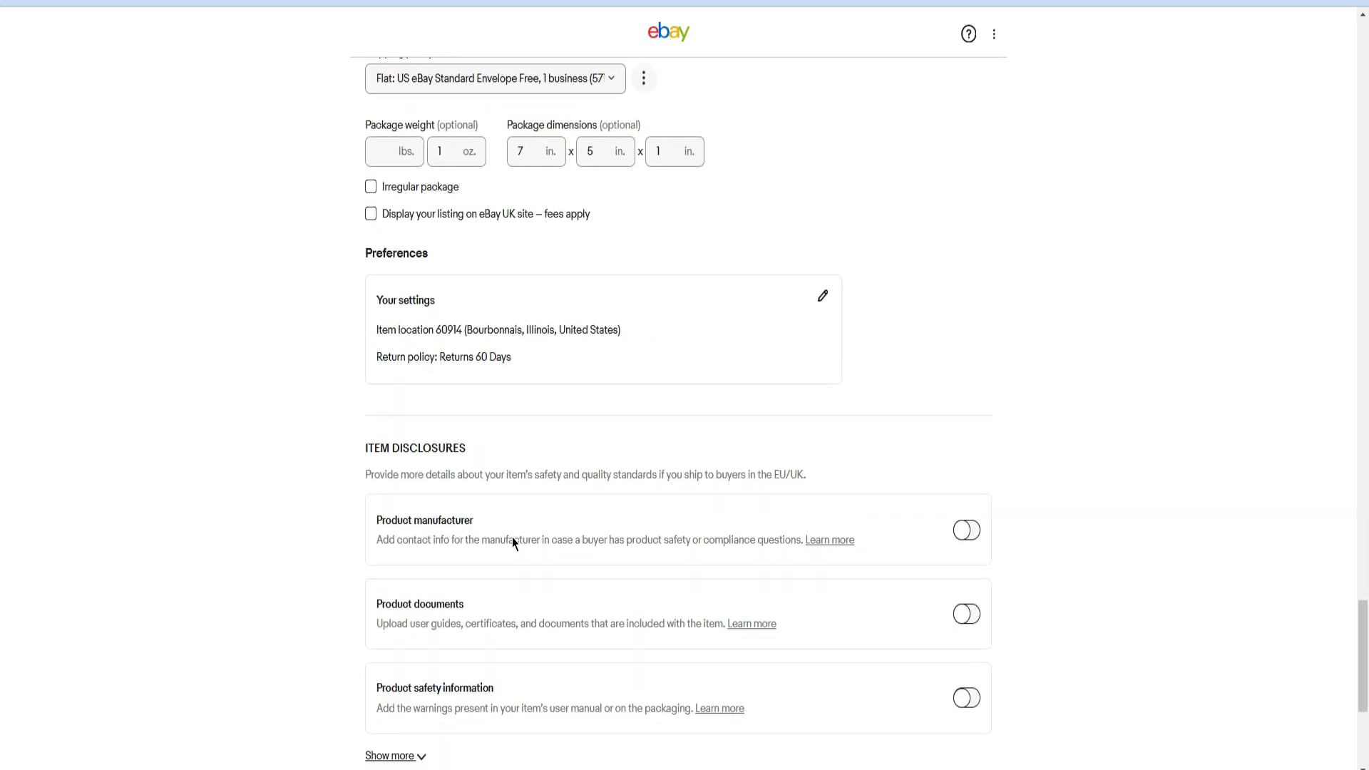
{"action": "scroll", "coordinate": [514, 542], "scroll_direction": "down", "scroll_amount": 4}
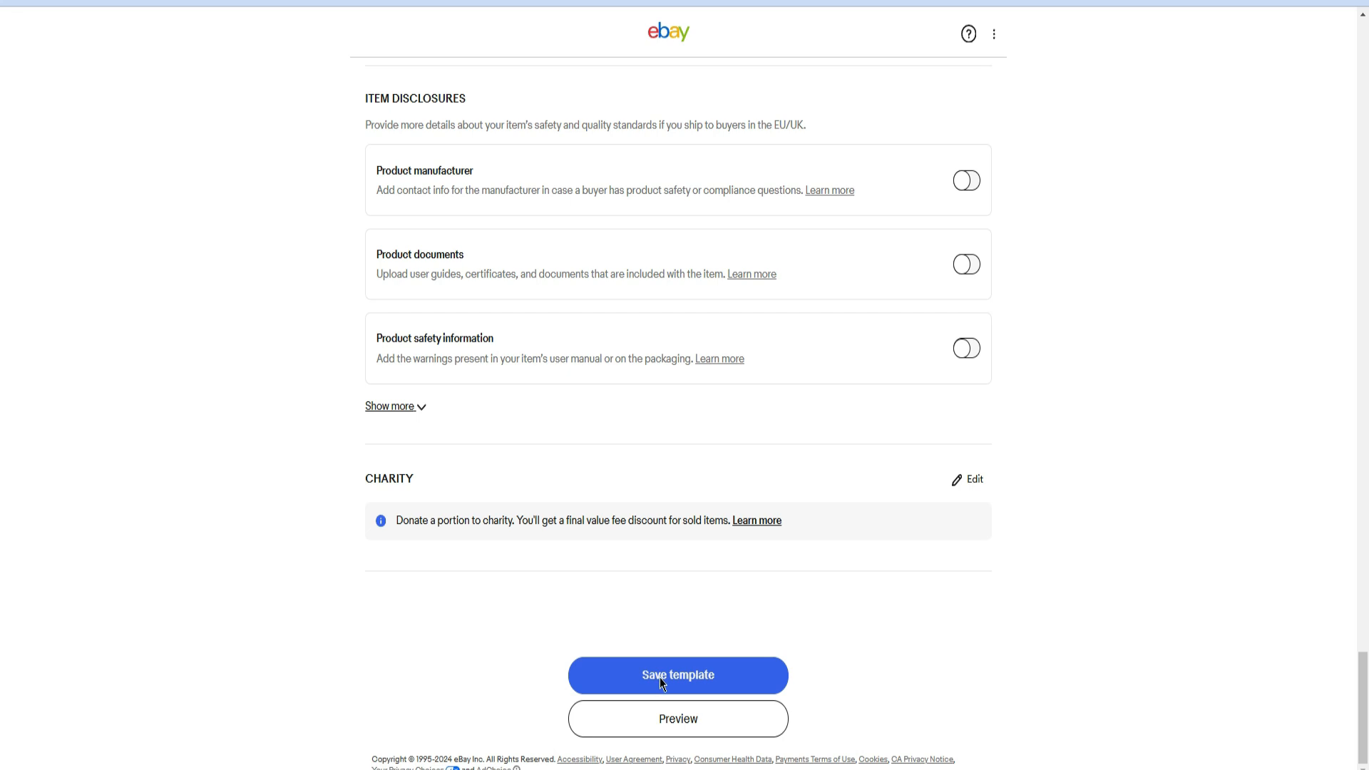
Step: Preview the postcard listing, look through its item specifics and seller description, and close the preview
{"action": "left_click", "coordinate": [678, 716]}
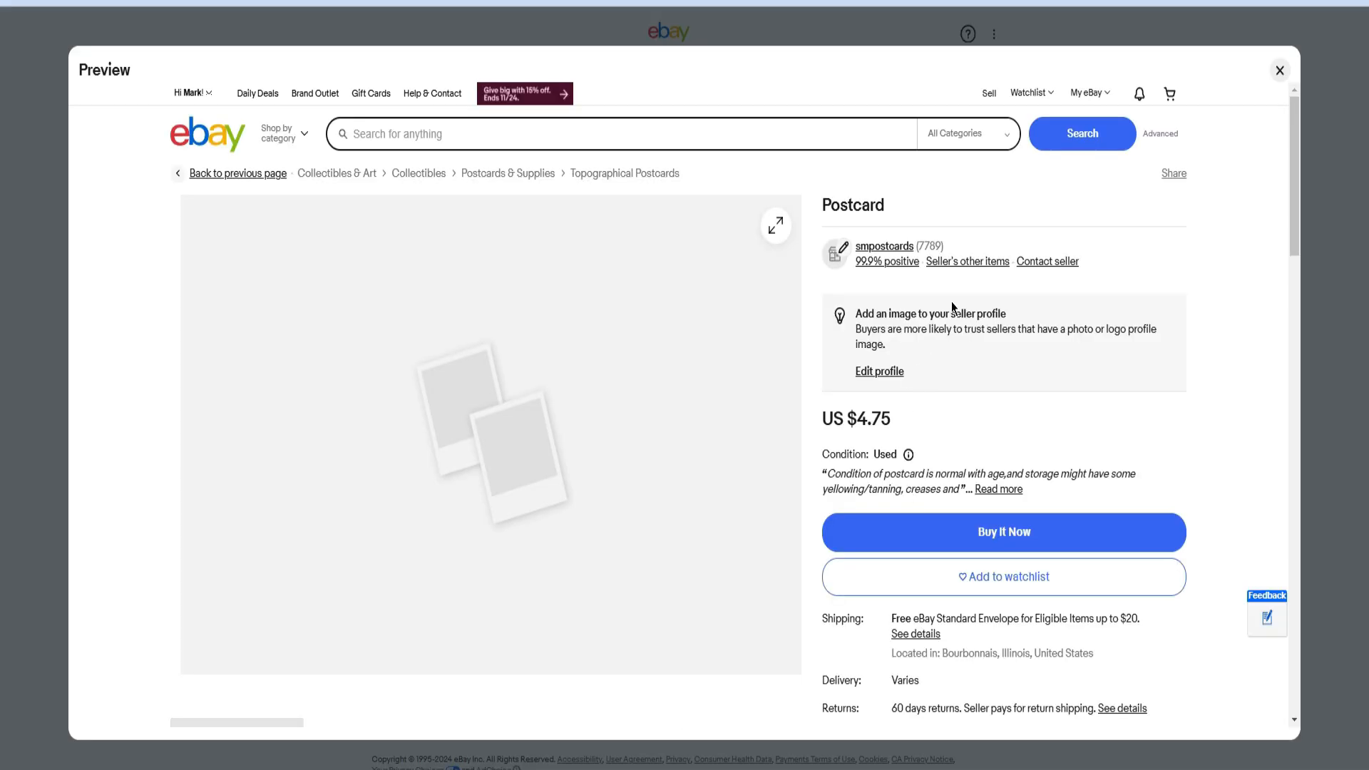
{"action": "scroll", "coordinate": [945, 654], "scroll_direction": "down", "scroll_amount": 3}
{"action": "scroll", "coordinate": [945, 655], "scroll_direction": "down", "scroll_amount": 10}
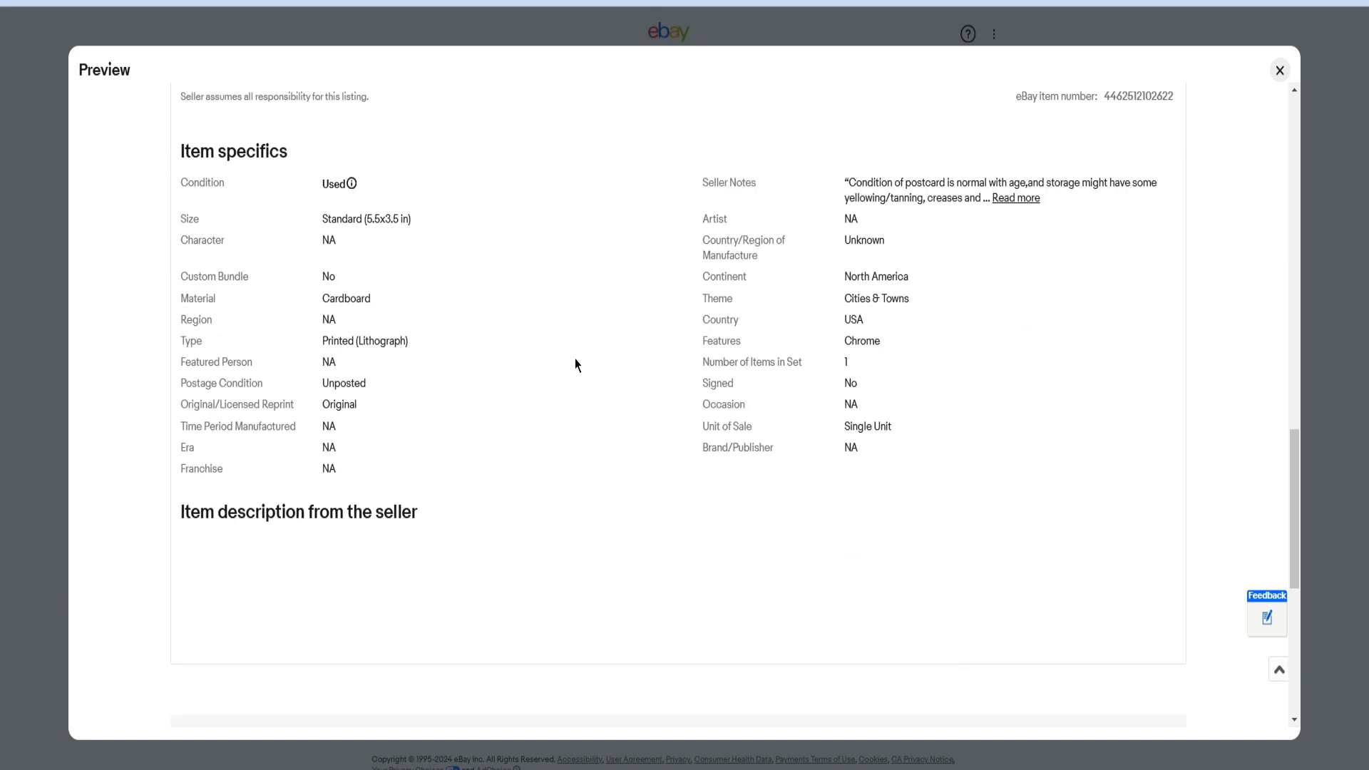
{"action": "scroll", "coordinate": [480, 475], "scroll_direction": "up", "scroll_amount": 13}
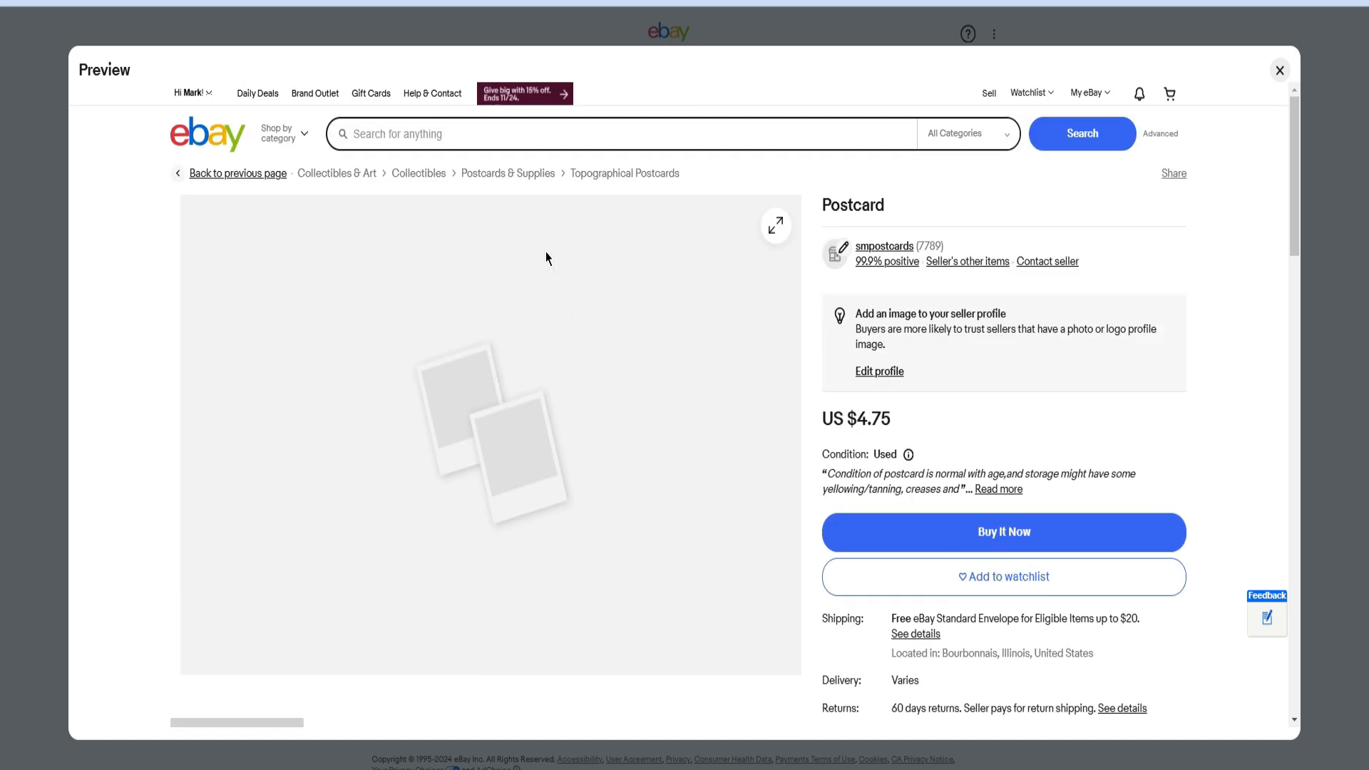
{"action": "left_click", "coordinate": [1277, 71]}
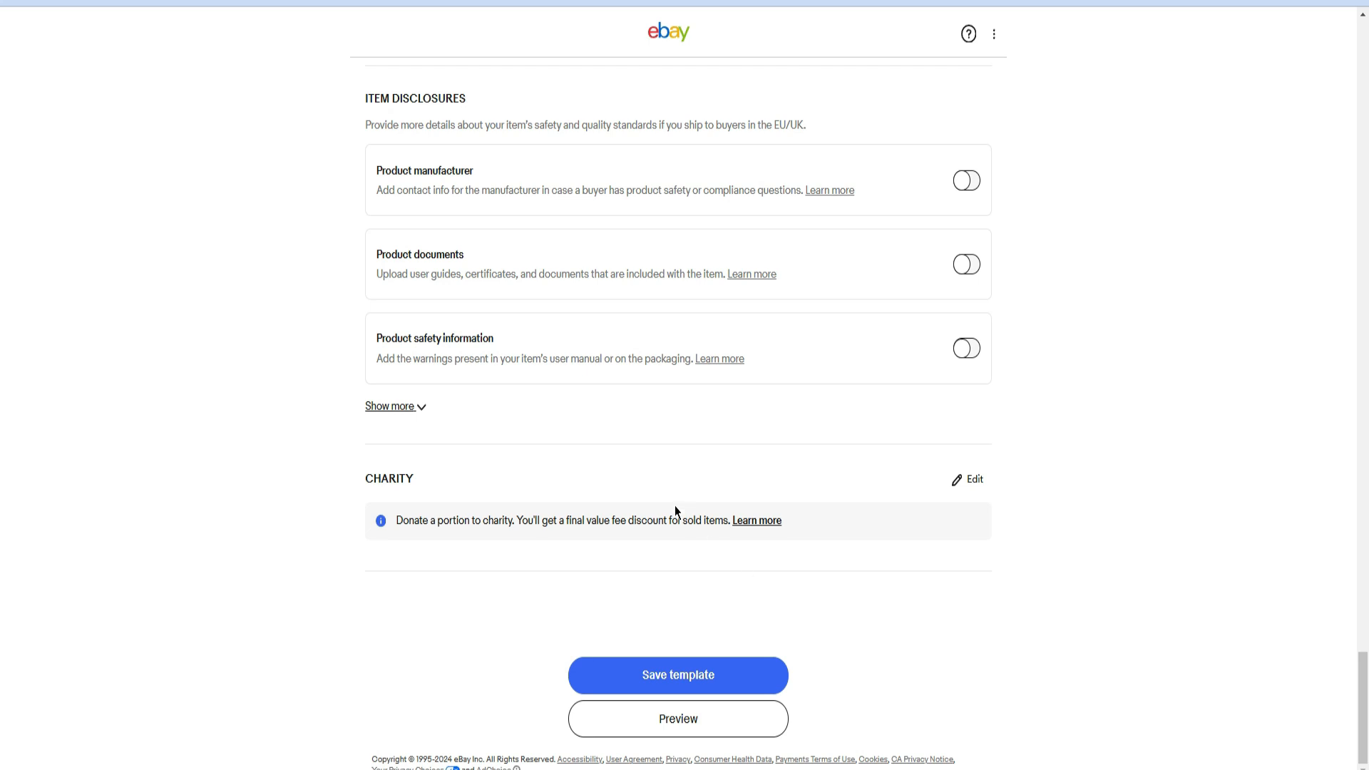
Step: Return from the postcard template to the listing templates and open the Naval Covers template for editing
{"action": "scroll", "coordinate": [697, 628], "scroll_direction": "up", "scroll_amount": 15}
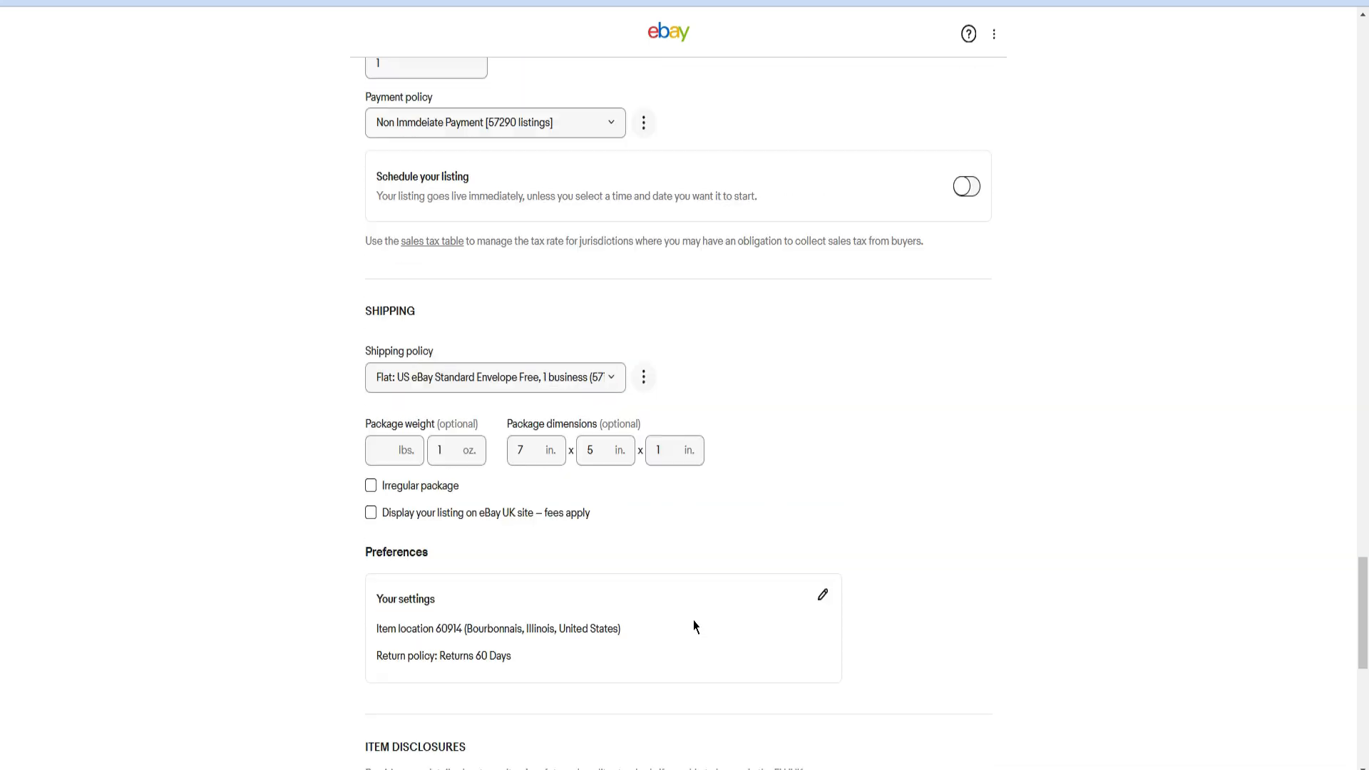
{"action": "scroll", "coordinate": [699, 582], "scroll_direction": "up", "scroll_amount": 15}
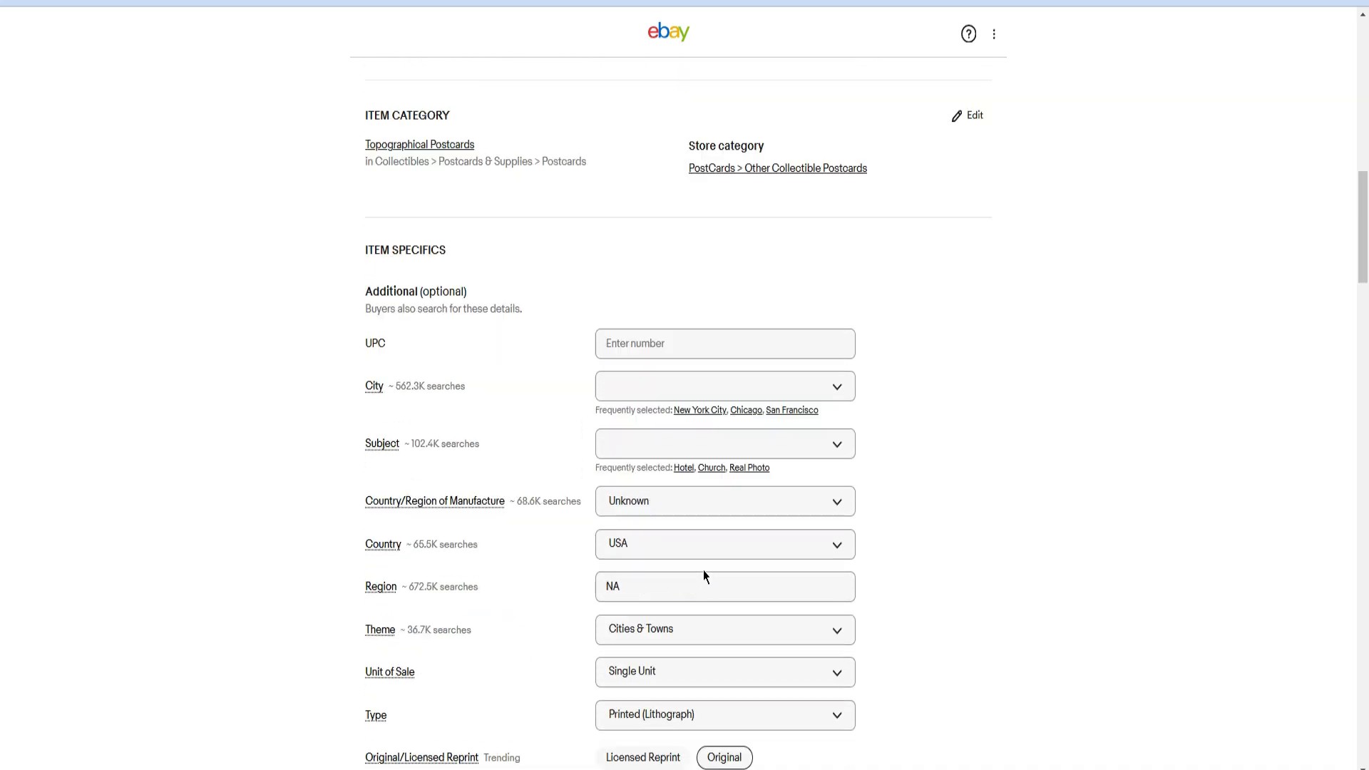
{"action": "scroll", "coordinate": [704, 571], "scroll_direction": "up", "scroll_amount": 6}
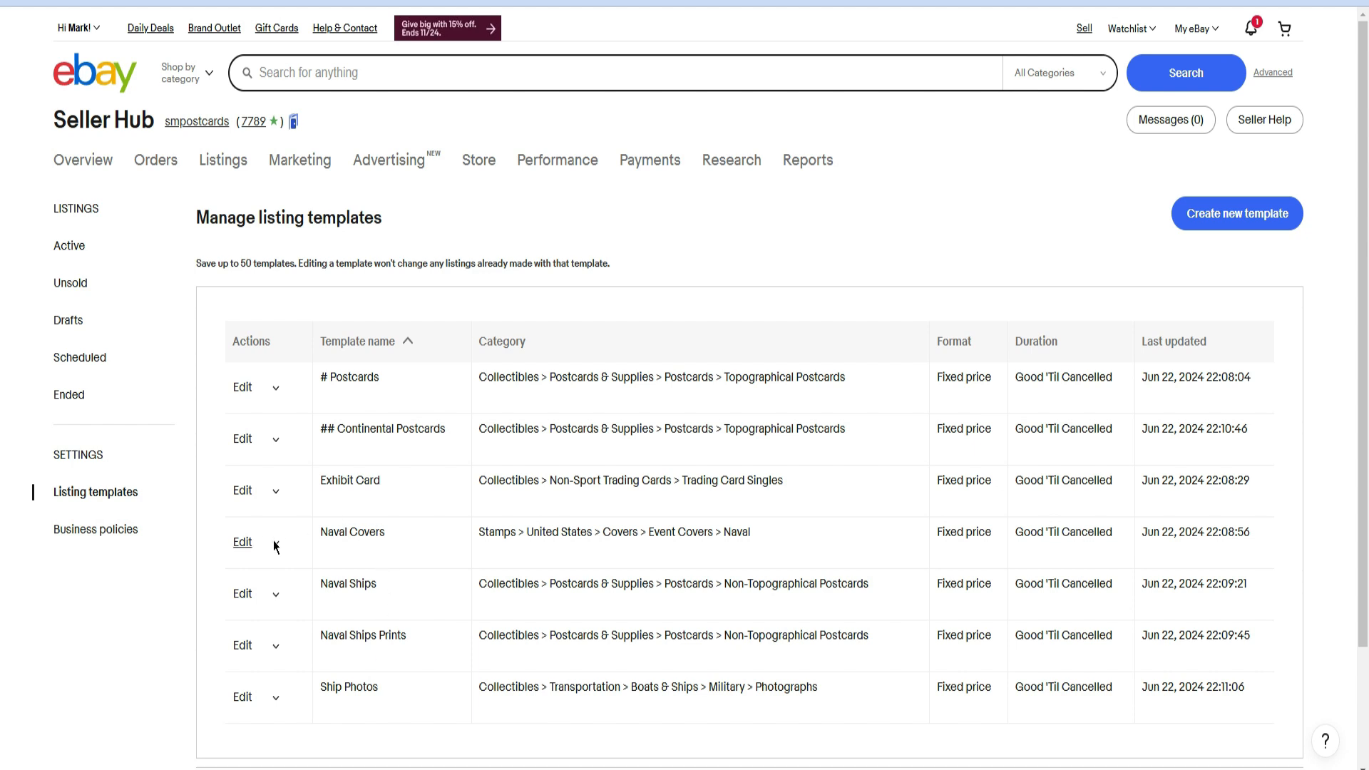
{"action": "left_click", "coordinate": [238, 545]}
{"action": "left_click", "coordinate": [253, 570]}
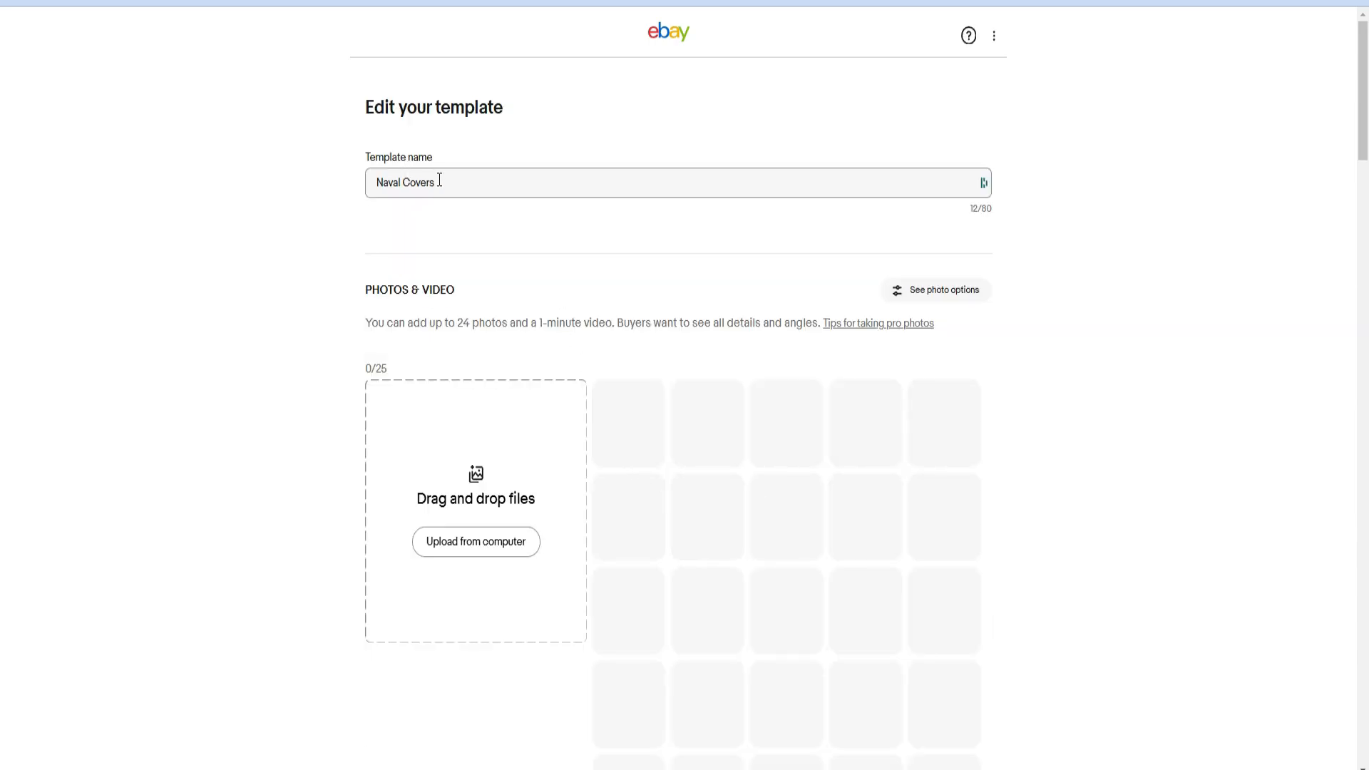
Step: Review the Naval Covers template's item title and custom label (SKU) fields without changing them
{"action": "scroll", "coordinate": [495, 489], "scroll_direction": "down", "scroll_amount": 5}
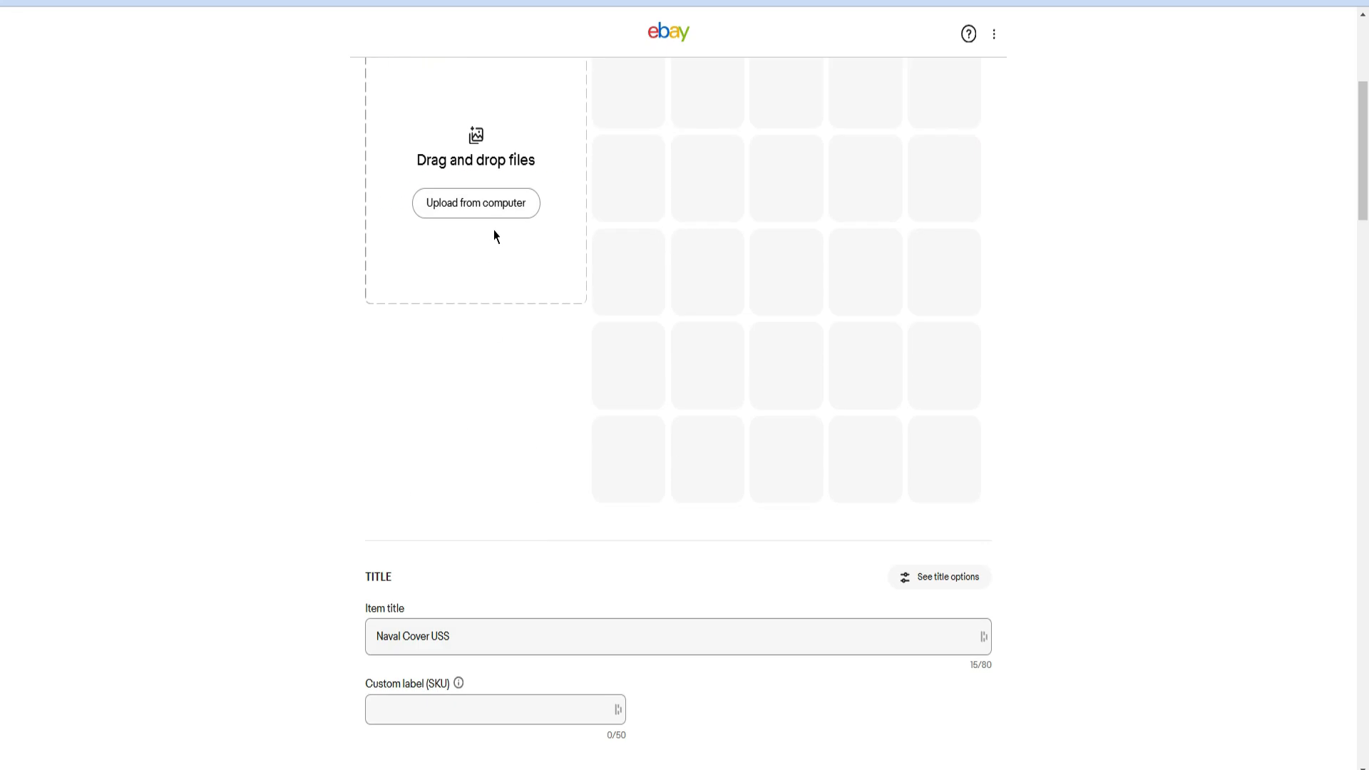
{"action": "scroll", "coordinate": [537, 438], "scroll_direction": "down", "scroll_amount": 2}
{"action": "left_click", "coordinate": [456, 465]}
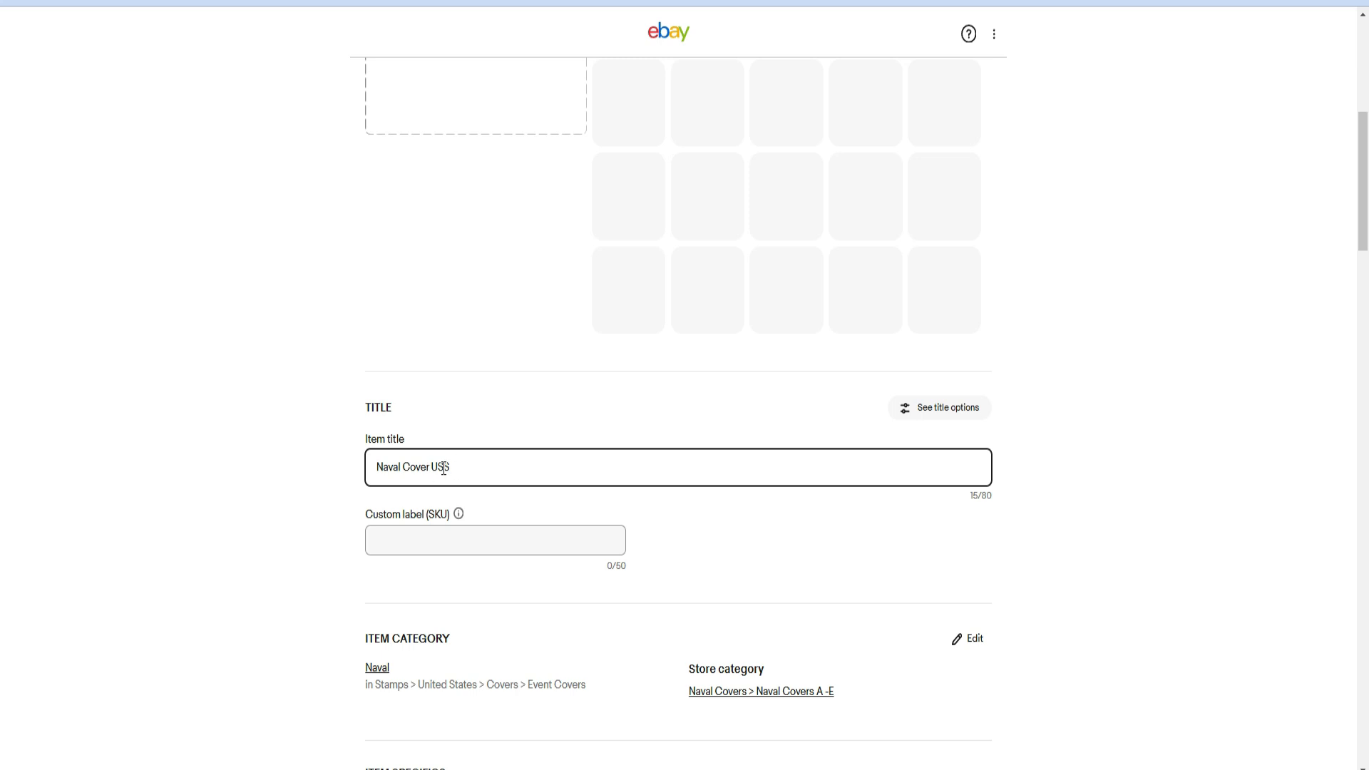
{"action": "left_click", "coordinate": [458, 466]}
{"action": "scroll", "coordinate": [613, 606], "scroll_direction": "down", "scroll_amount": 1}
{"action": "left_click", "coordinate": [499, 457]}
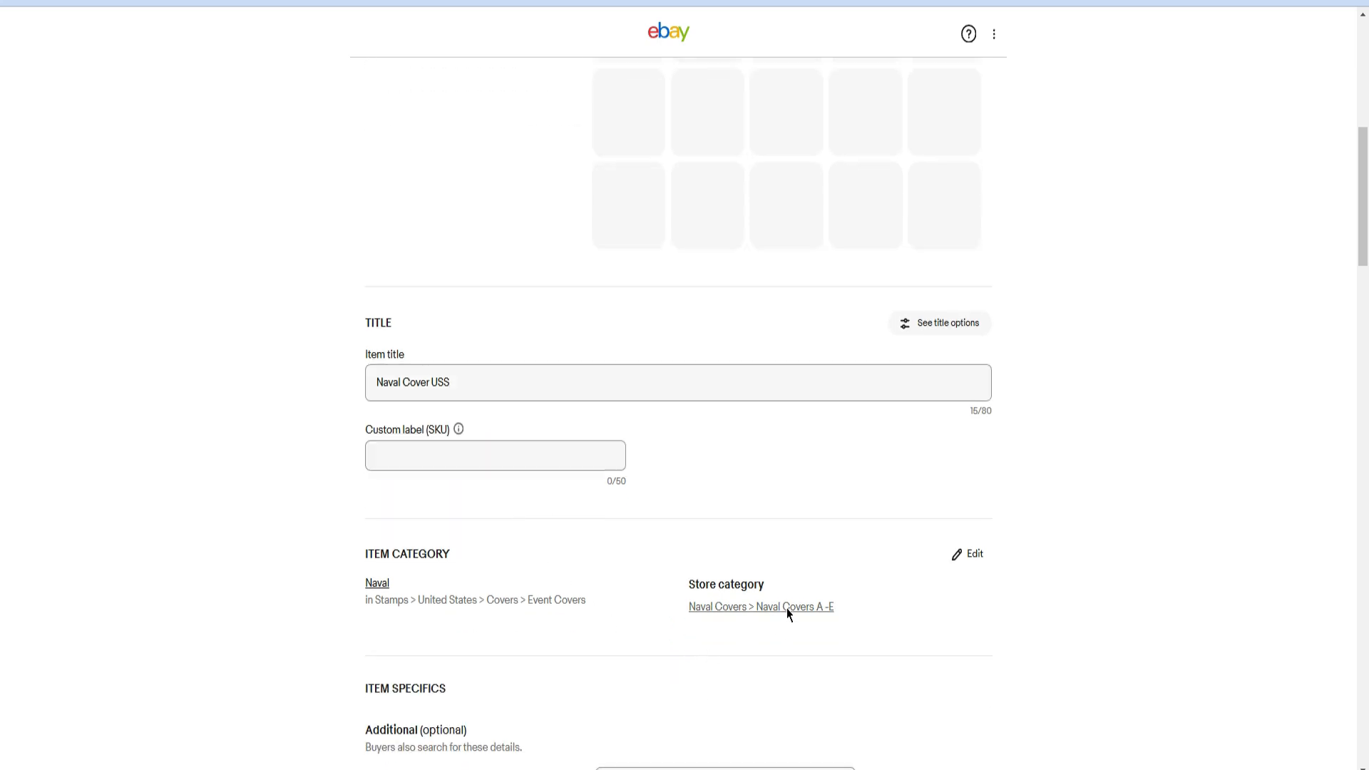
Step: Check the store category options for the naval cover, keeping Naval Covers A -E, and close the category dialogs
{"action": "left_click", "coordinate": [786, 607]}
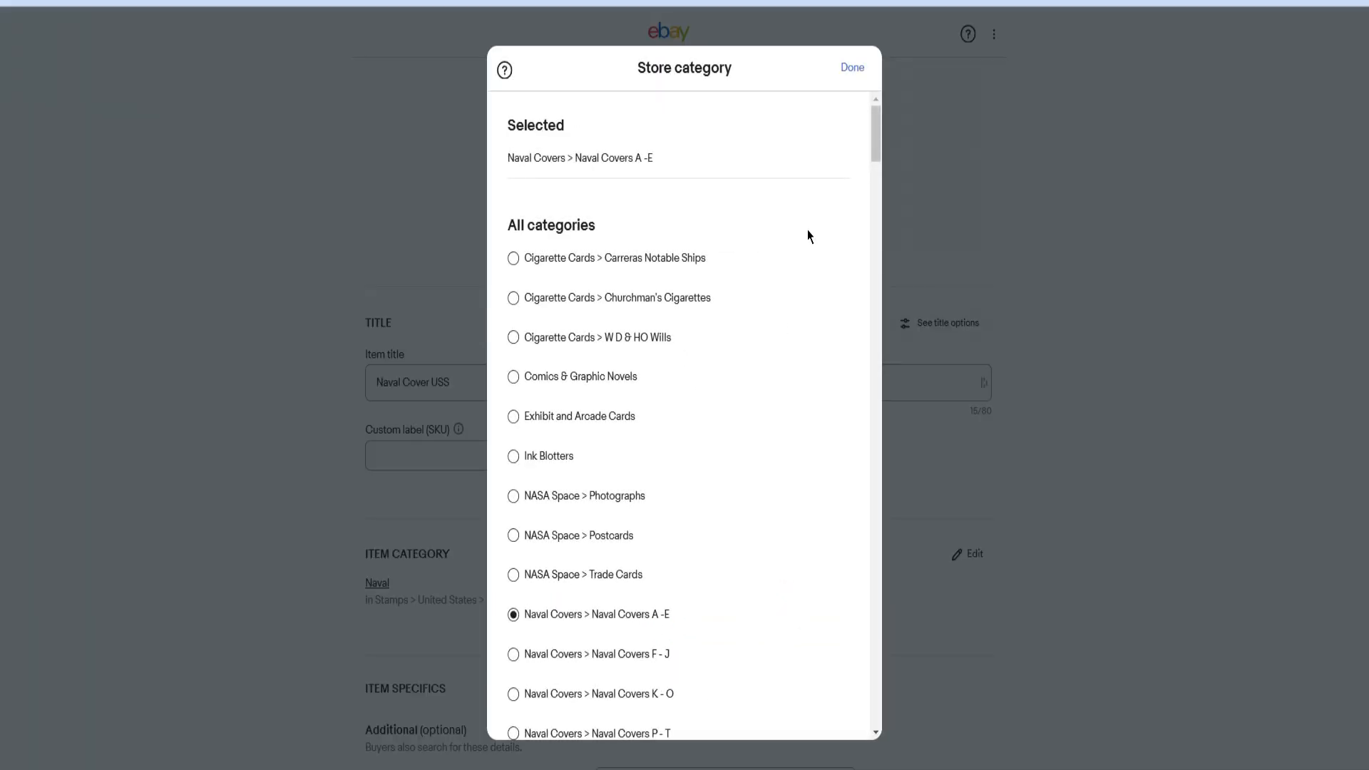
{"action": "left_click", "coordinate": [853, 70]}
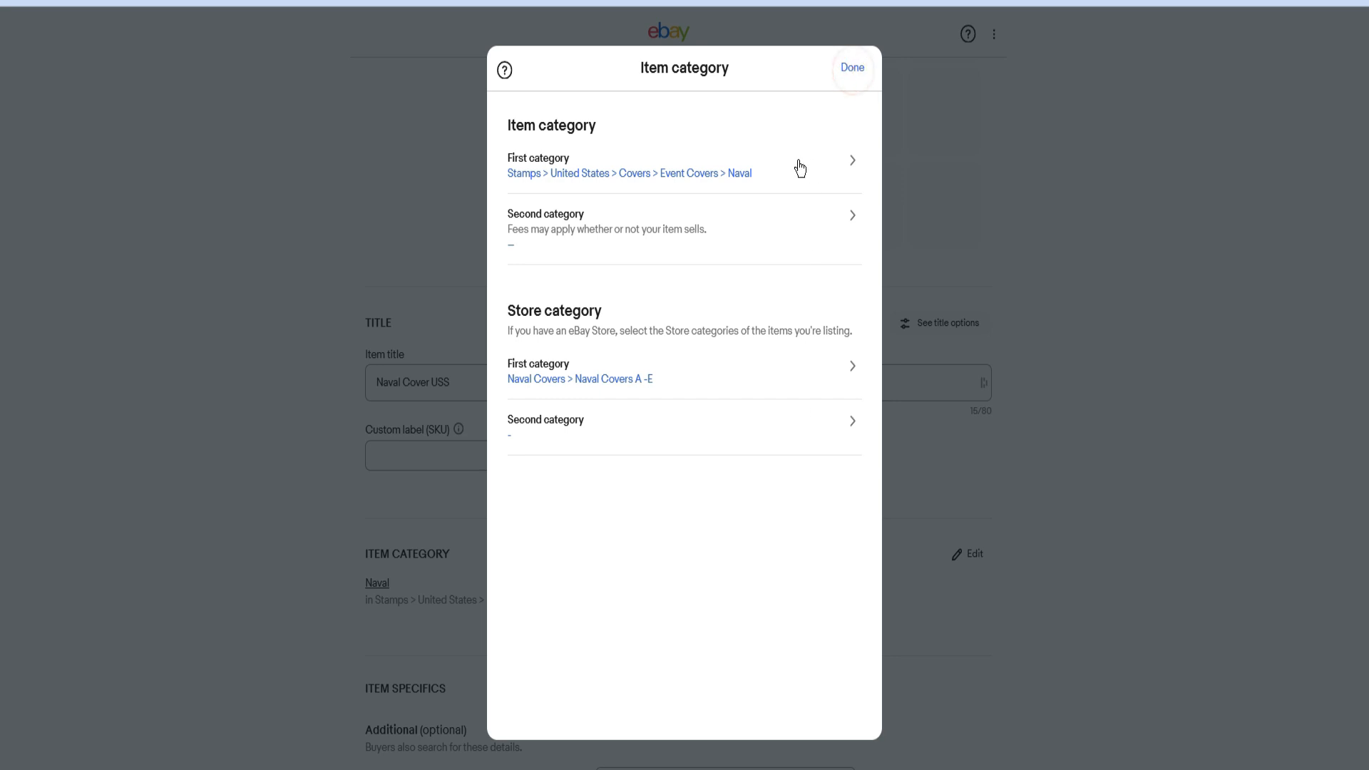
{"action": "left_click", "coordinate": [852, 68]}
Step: Review the Naval Covers template's item specifics, condition description and description box
{"action": "scroll", "coordinate": [768, 626], "scroll_direction": "down", "scroll_amount": 10}
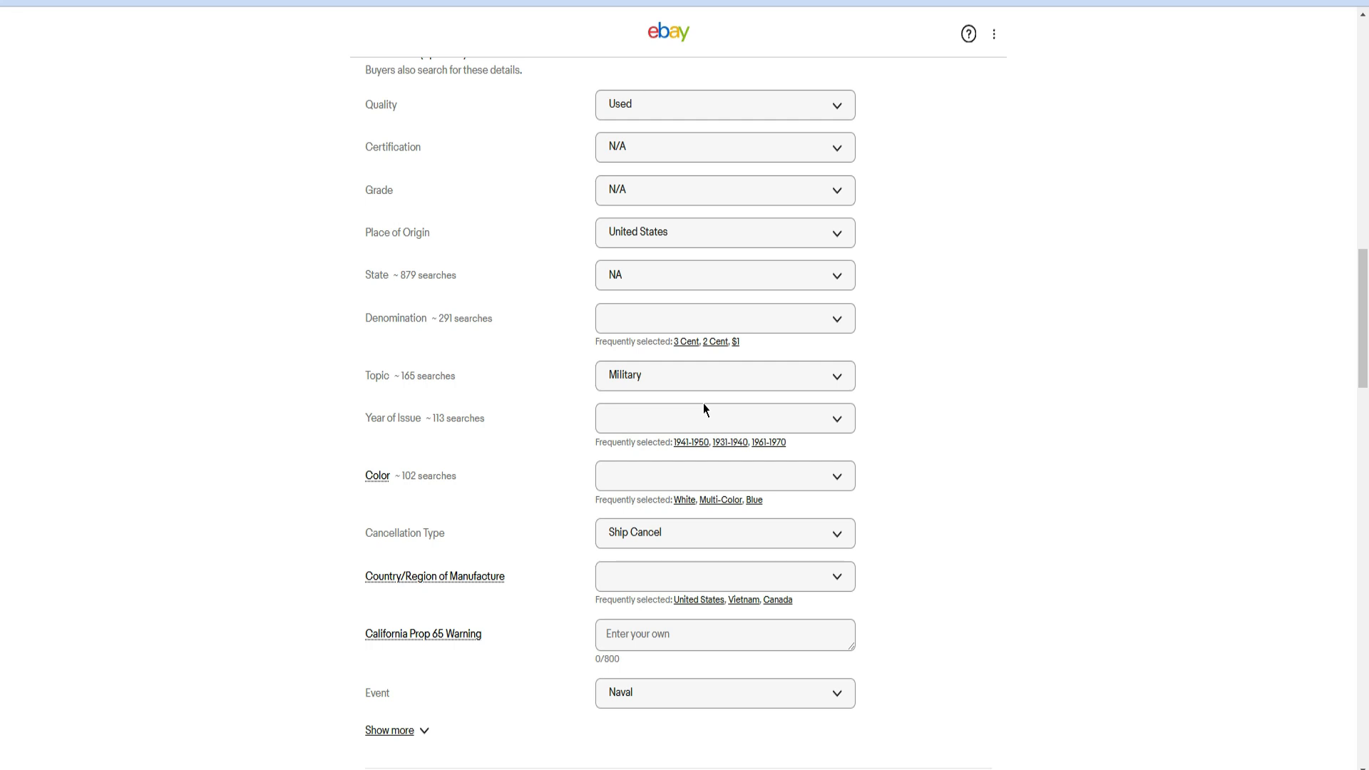
{"action": "scroll", "coordinate": [670, 499], "scroll_direction": "down", "scroll_amount": 10}
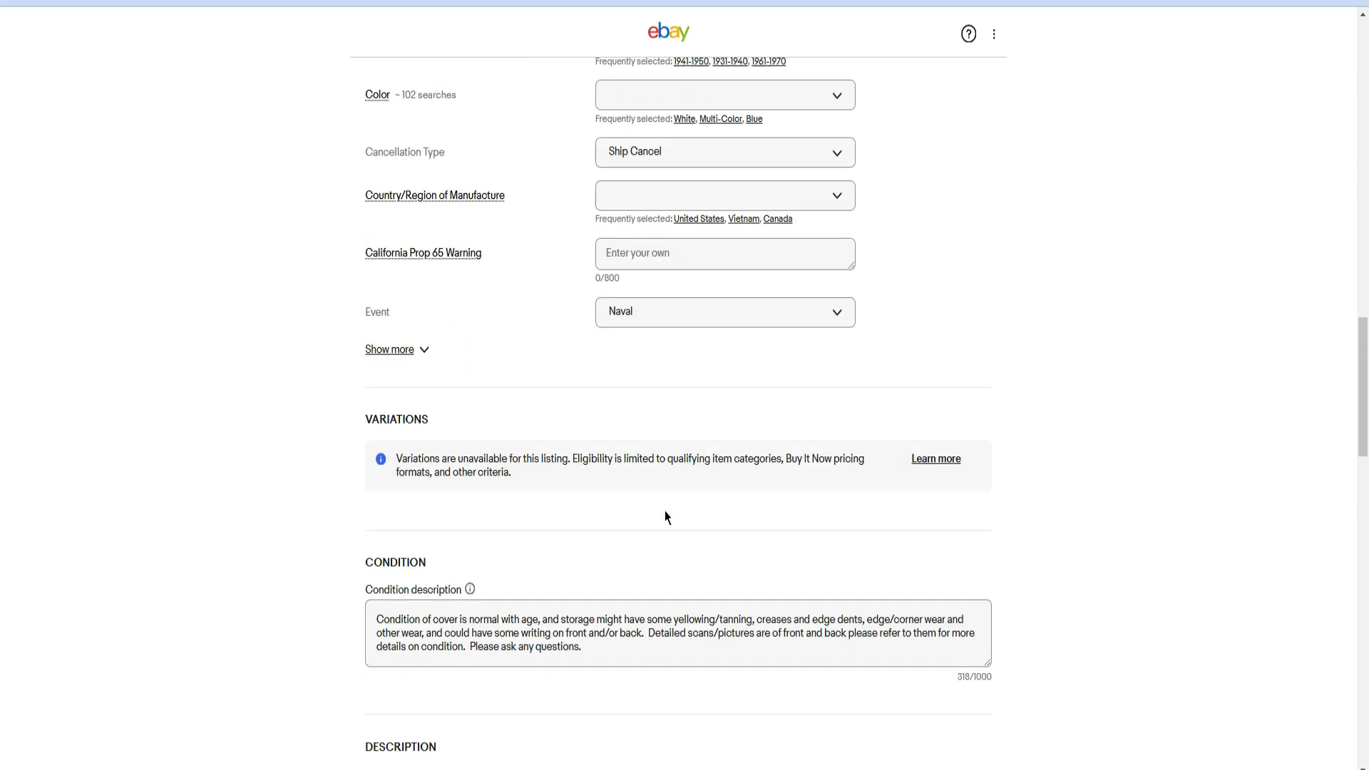
{"action": "left_click", "coordinate": [593, 355]}
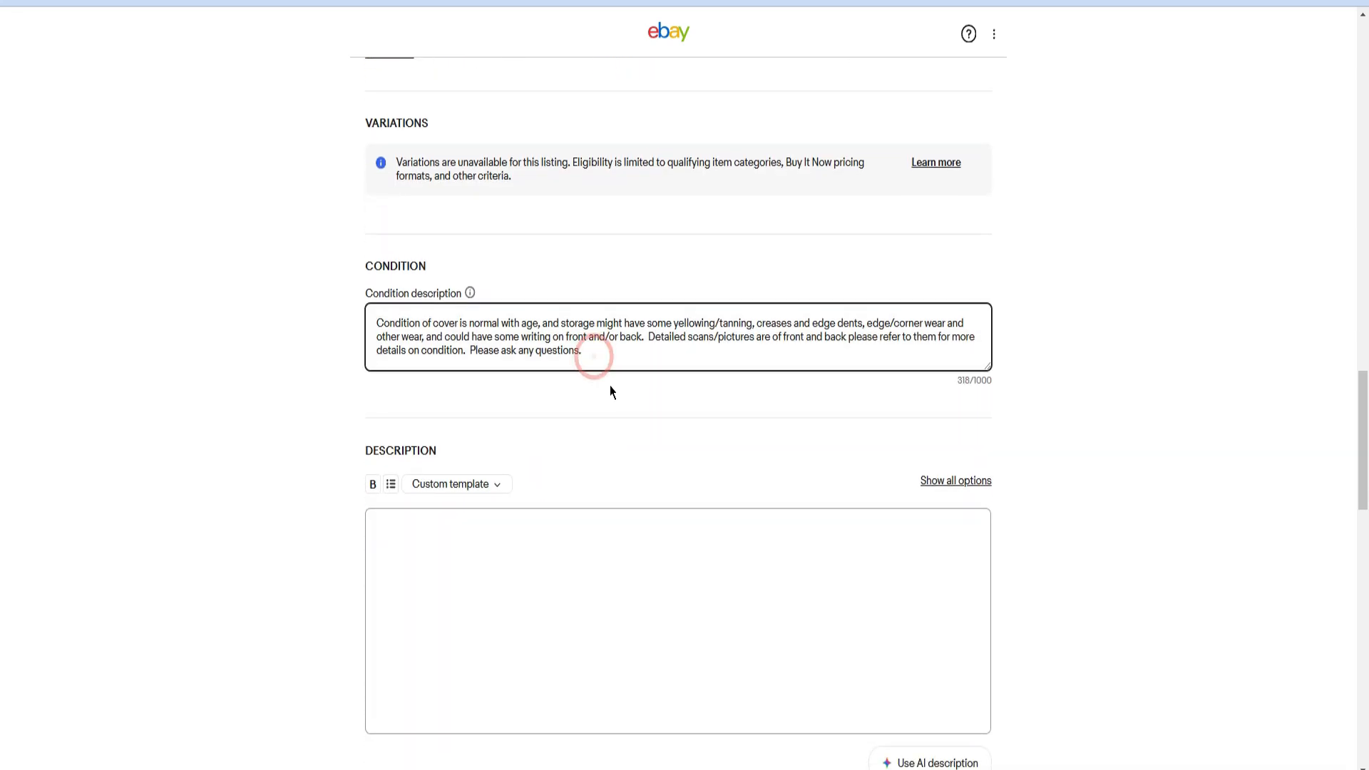
{"action": "left_click", "coordinate": [572, 535]}
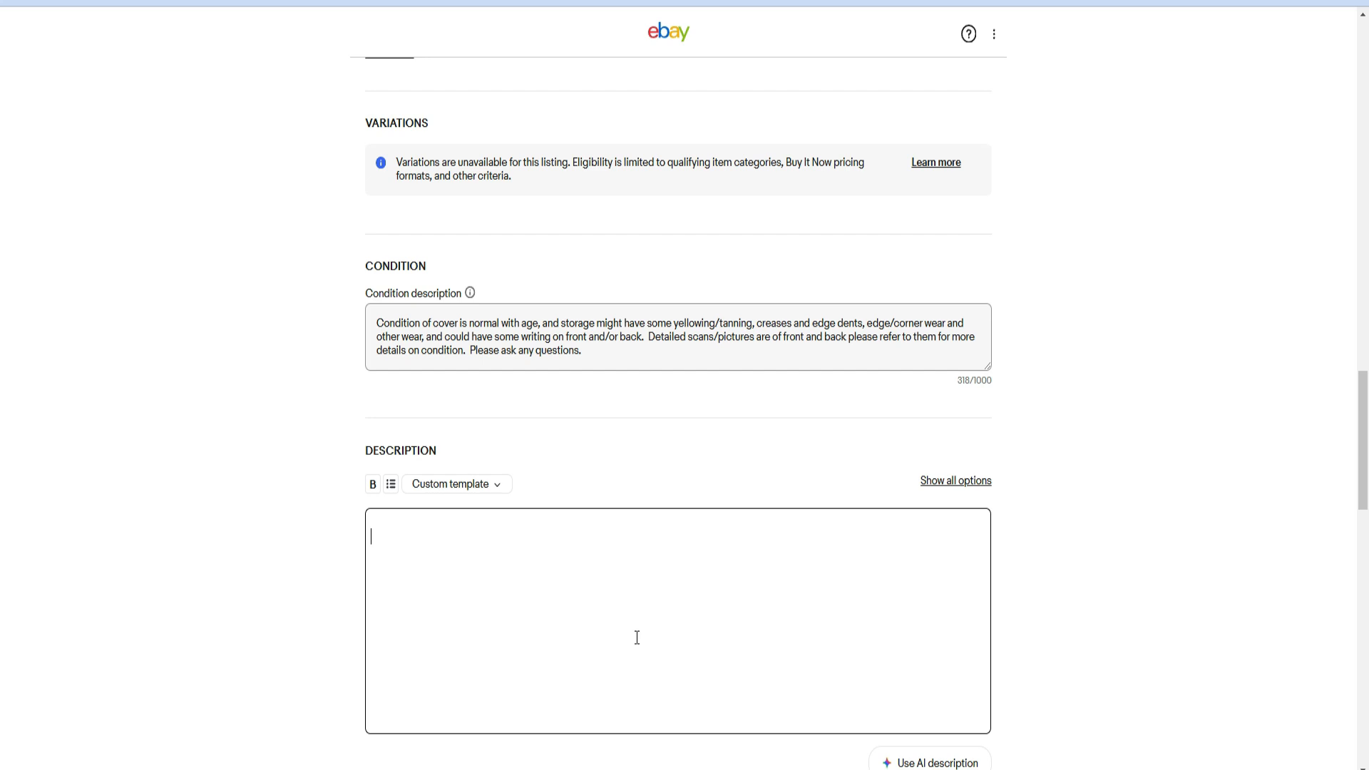
Step: Review the Naval Covers template's Buy It Now pricing, quantity, payment policy and shipping policy
{"action": "scroll", "coordinate": [639, 629], "scroll_direction": "down", "scroll_amount": 3}
{"action": "scroll", "coordinate": [639, 632], "scroll_direction": "down", "scroll_amount": 5}
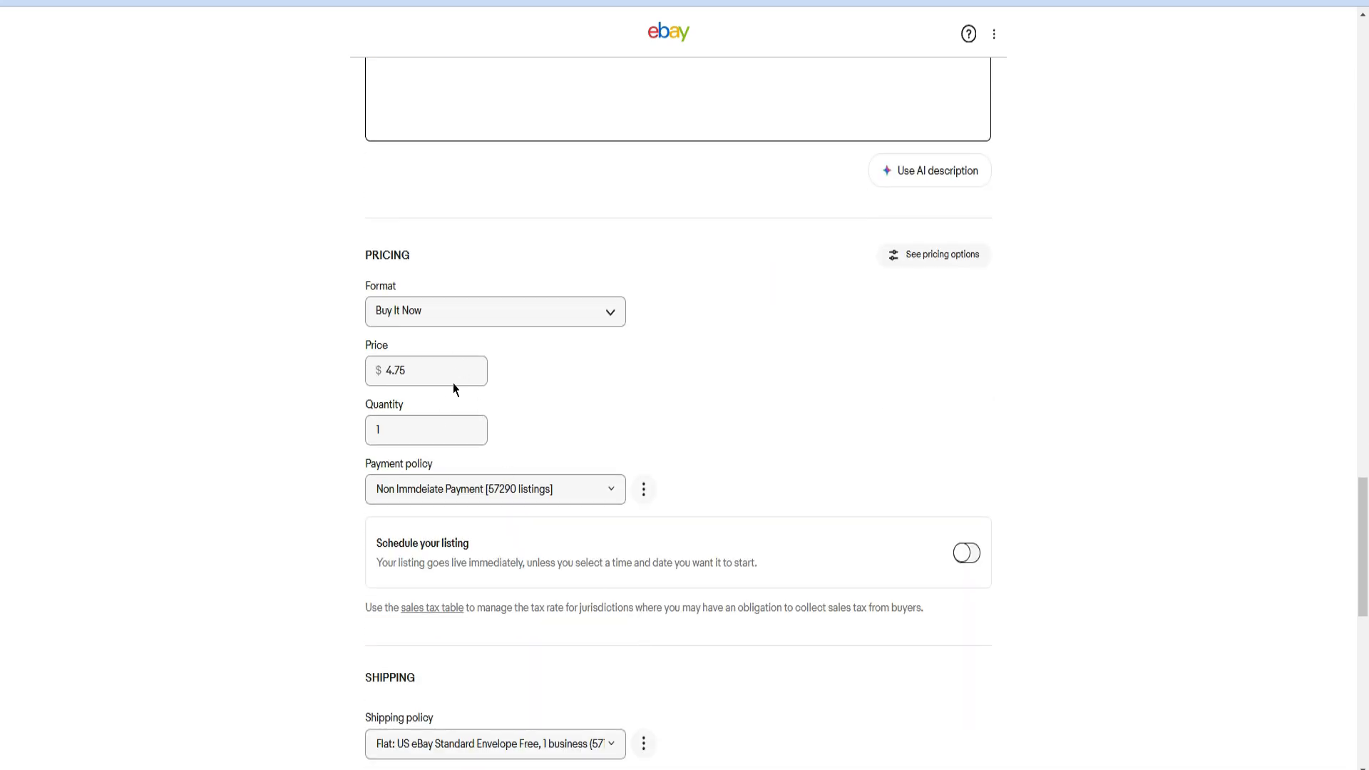
{"action": "scroll", "coordinate": [606, 603], "scroll_direction": "down", "scroll_amount": 1}
{"action": "scroll", "coordinate": [597, 695], "scroll_direction": "down", "scroll_amount": 1}
{"action": "scroll", "coordinate": [598, 695], "scroll_direction": "down", "scroll_amount": 1}
Step: Check the naval cover's package weight in ounces alongside its package dimensions, leaving the values as they are
{"action": "left_click", "coordinate": [452, 646]}
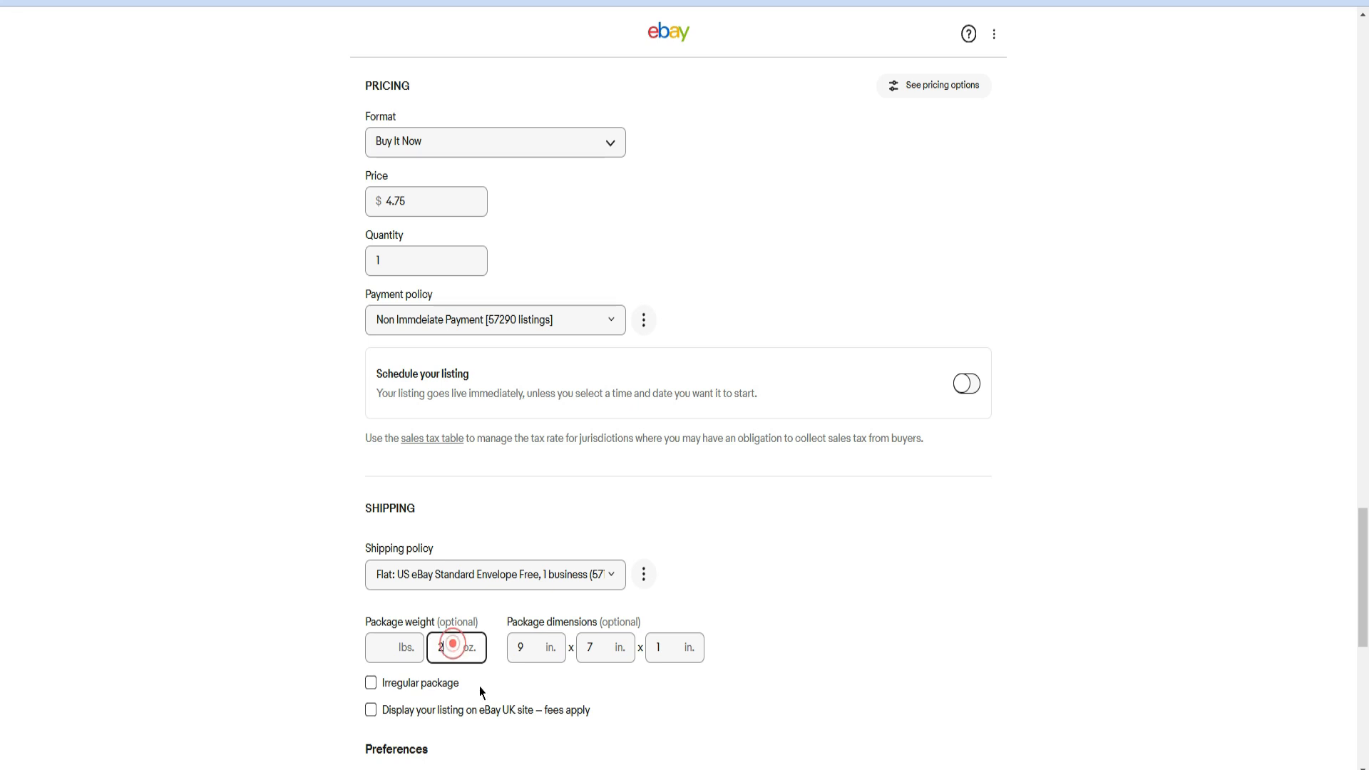
{"action": "left_click", "coordinate": [873, 626]}
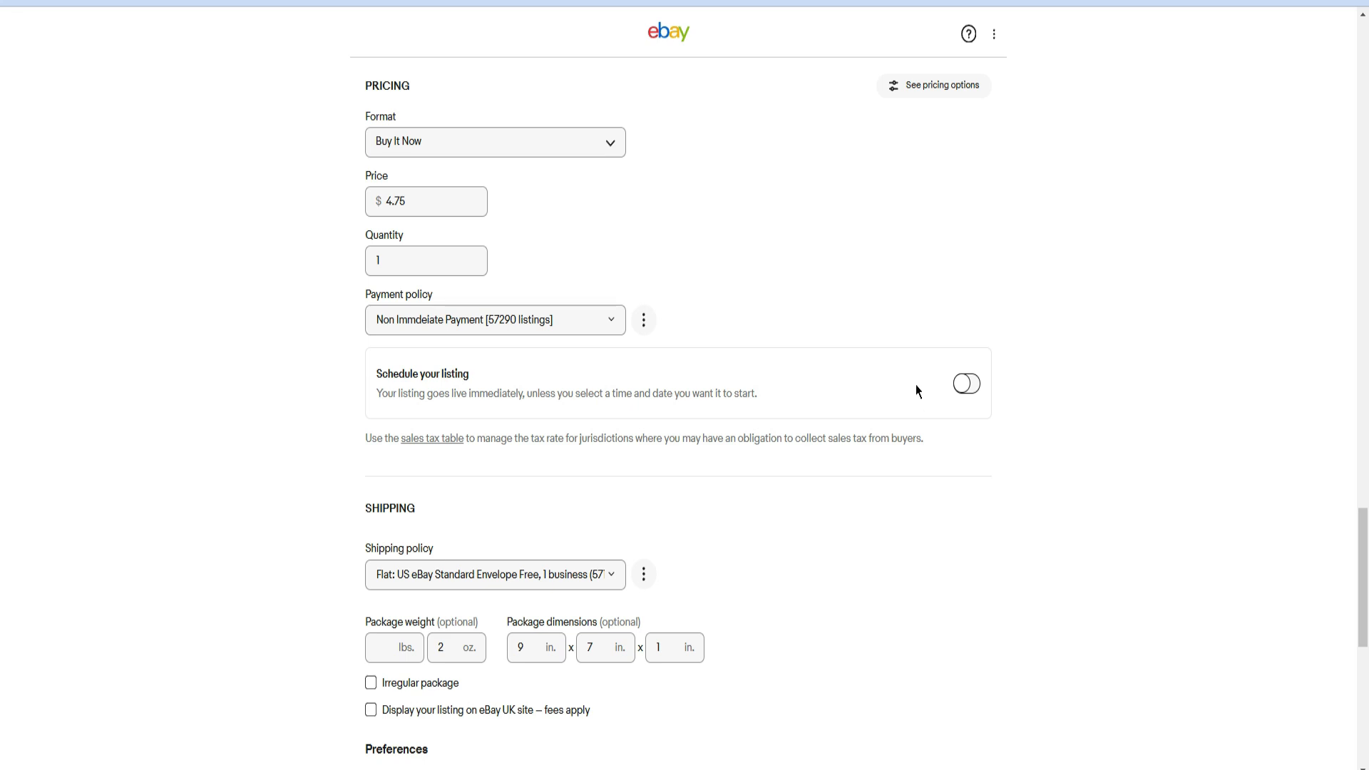
{"action": "left_click", "coordinate": [789, 555]}
{"action": "left_click", "coordinate": [448, 646]}
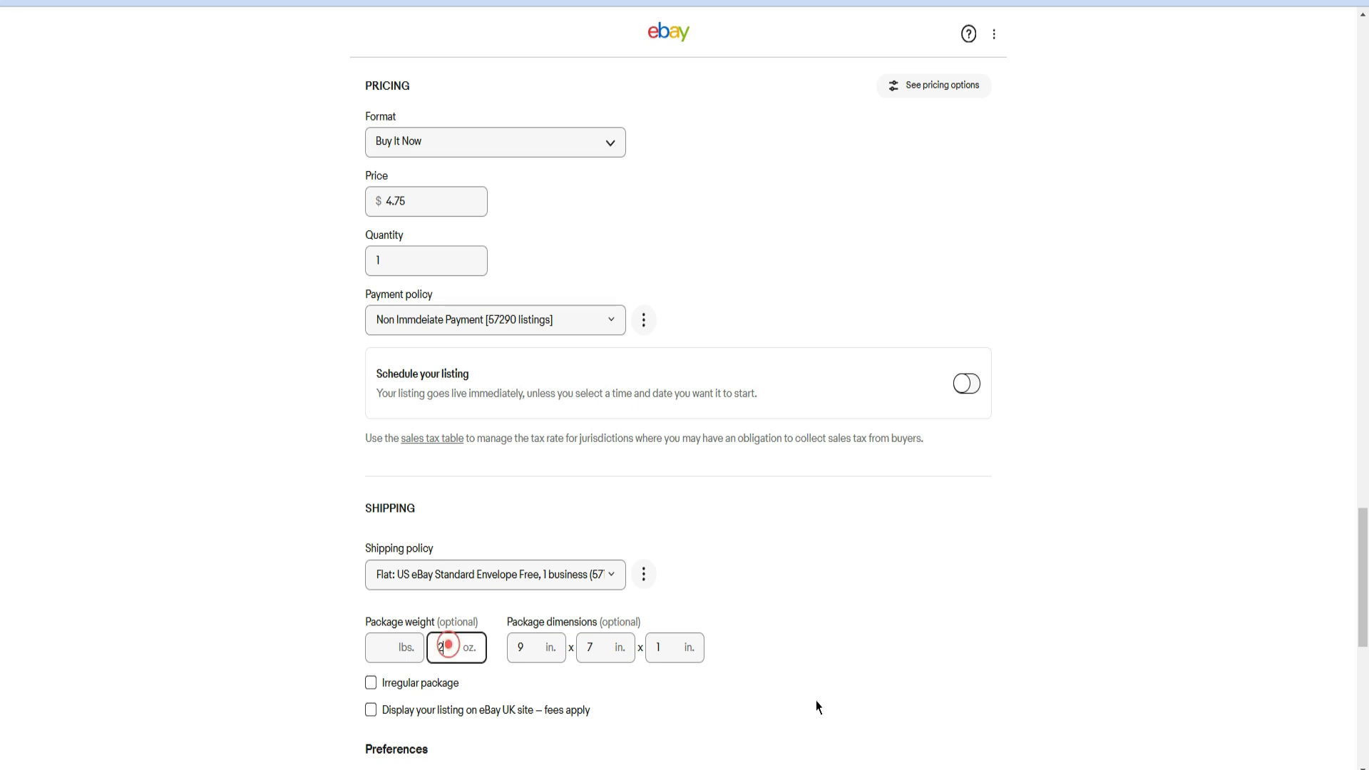
Step: Review the rest of the Naval Covers template, including preferences, disclosures and charity, and return to the listing templates overview
{"action": "scroll", "coordinate": [906, 613], "scroll_direction": "down", "scroll_amount": 6}
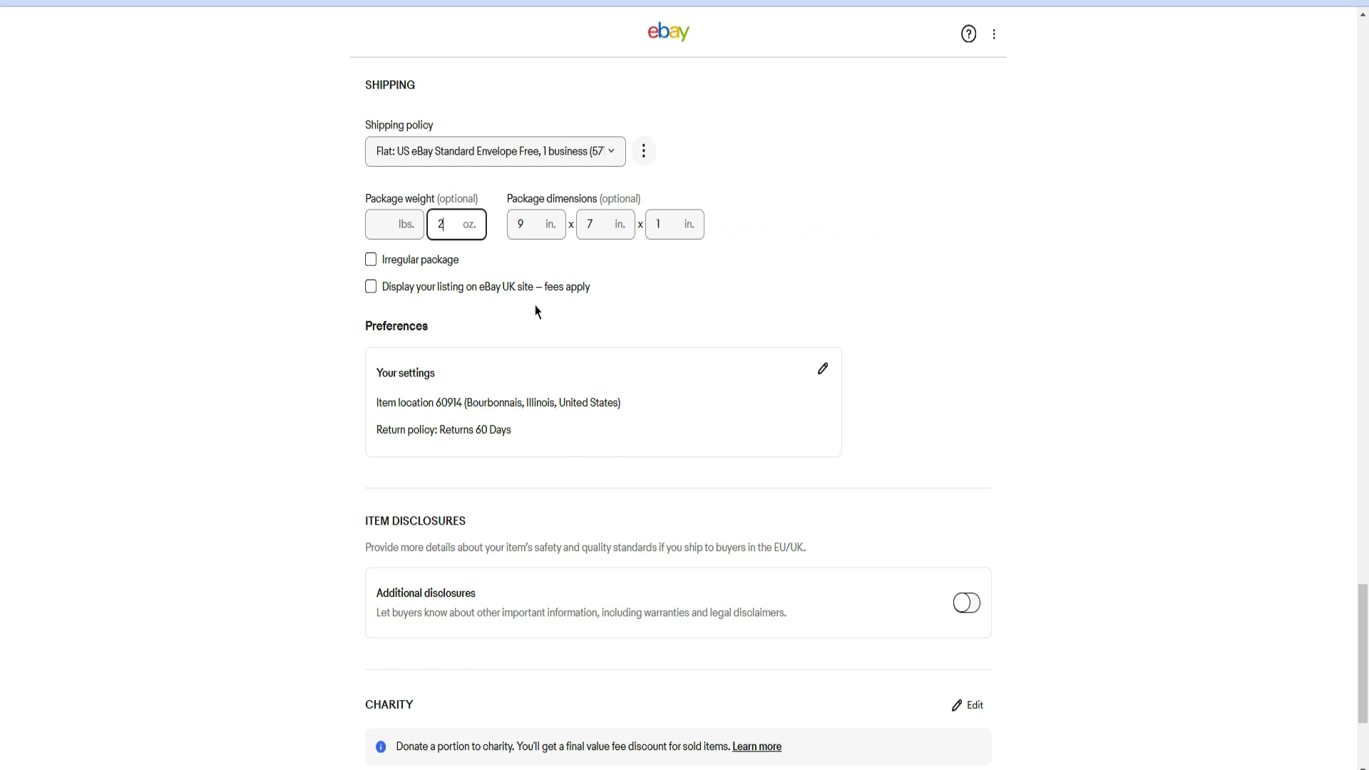
{"action": "scroll", "coordinate": [815, 573], "scroll_direction": "down", "scroll_amount": 3}
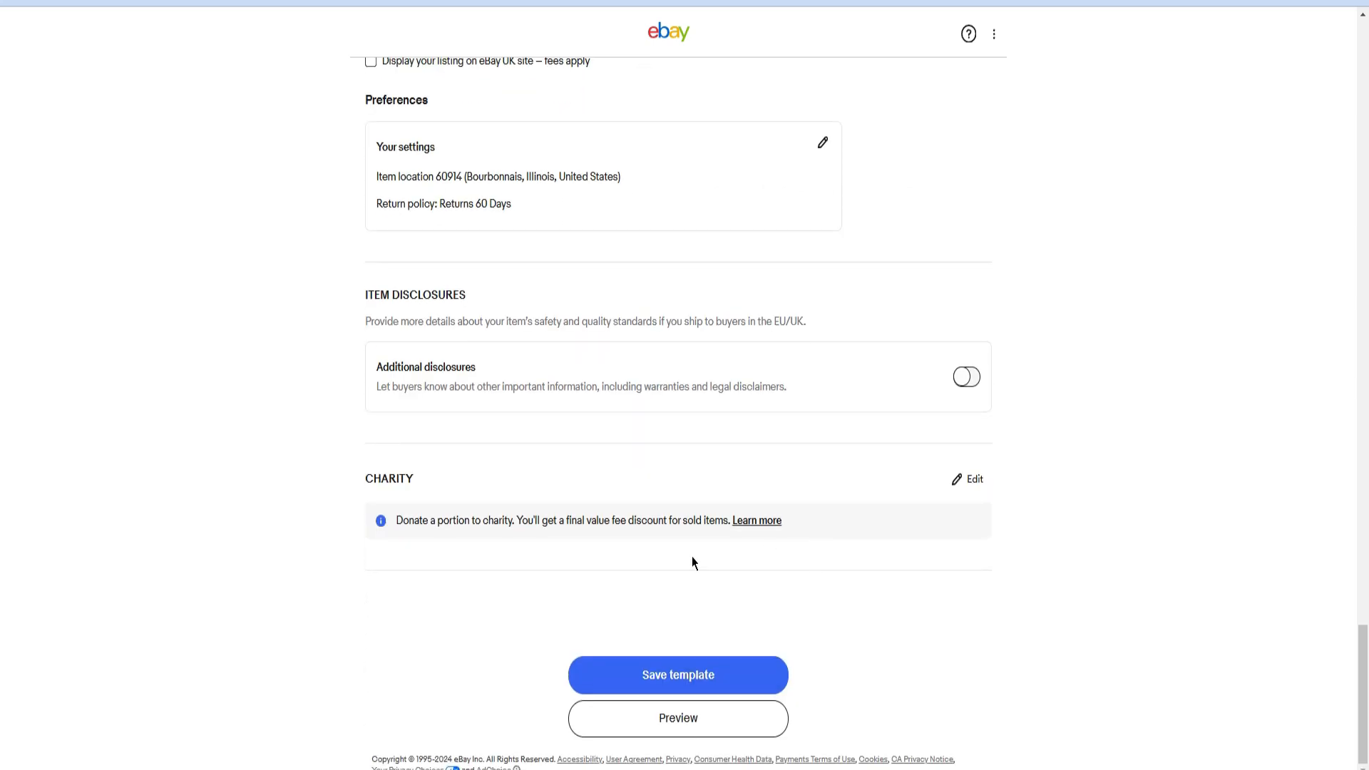
{"action": "scroll", "coordinate": [686, 557], "scroll_direction": "up", "scroll_amount": 20}
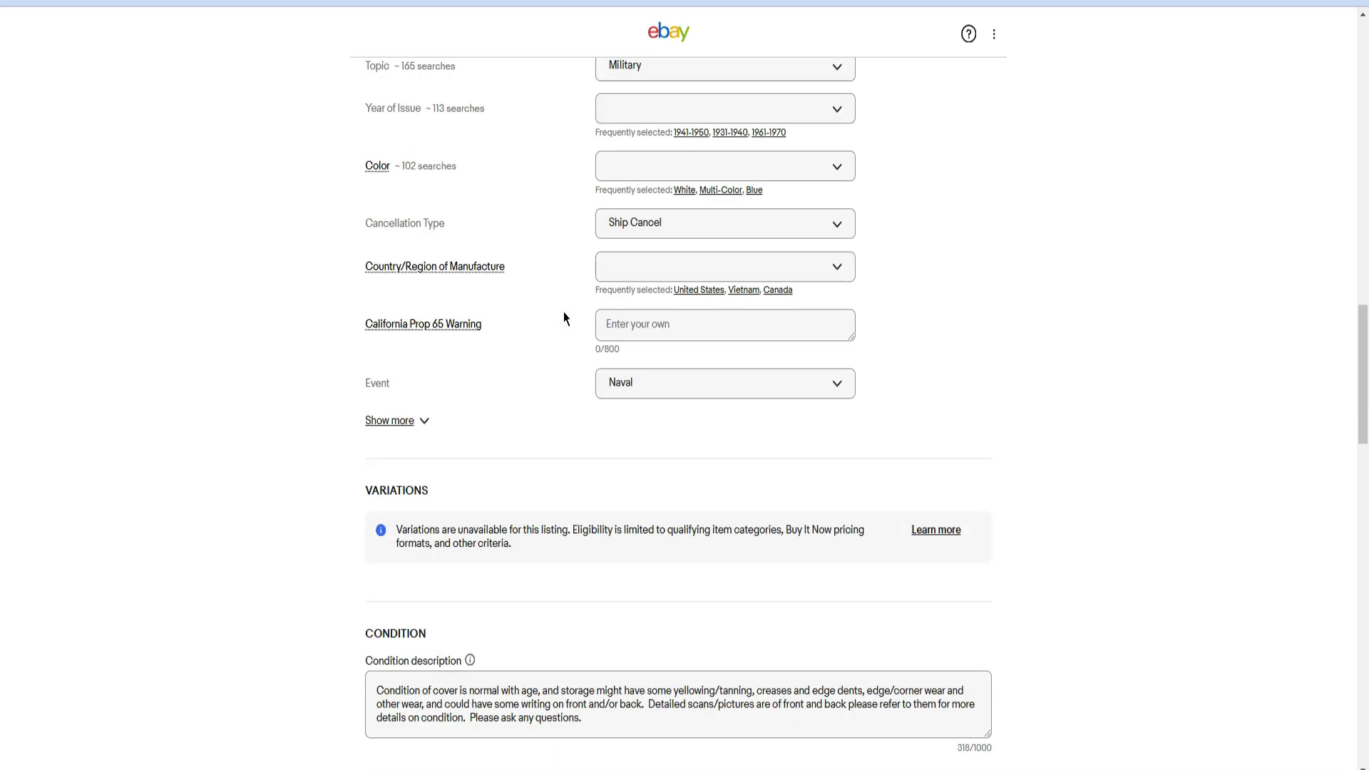
{"action": "scroll", "coordinate": [564, 318], "scroll_direction": "up", "scroll_amount": 15}
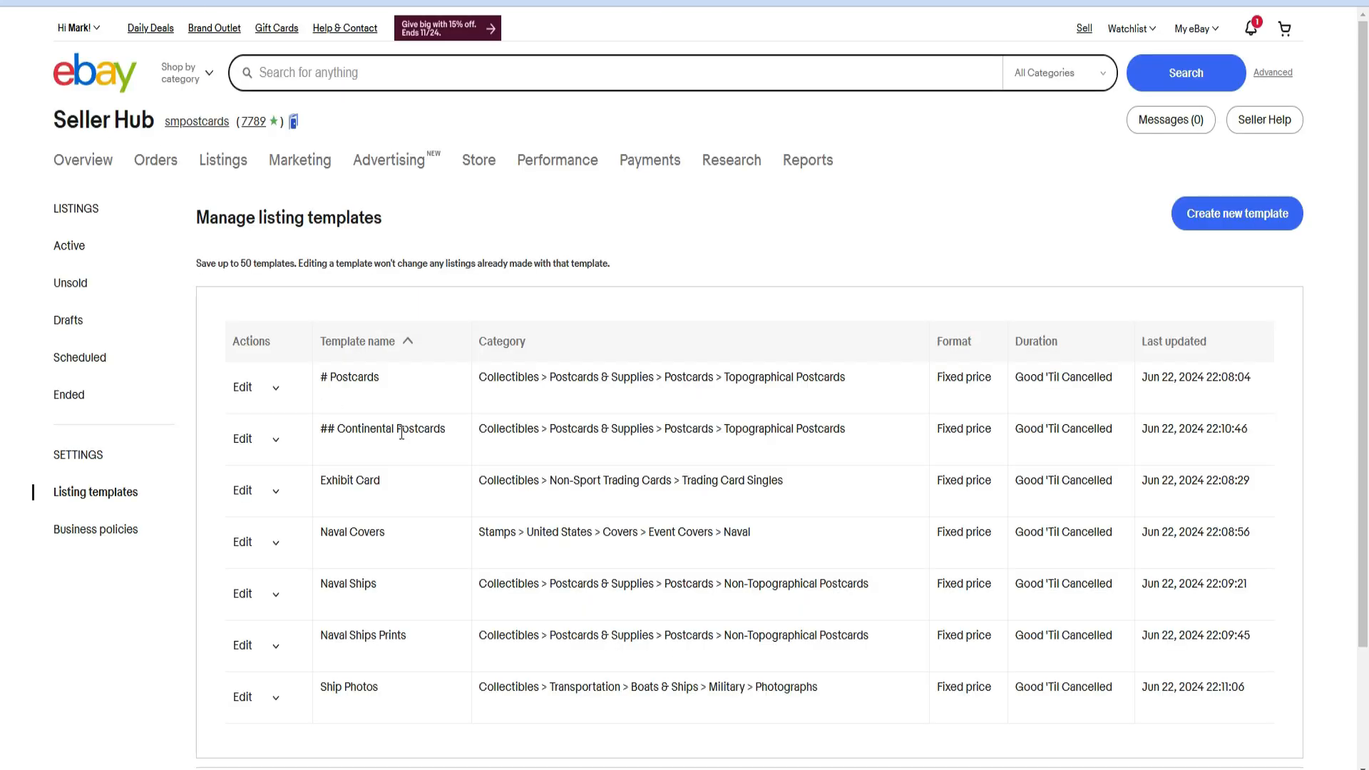
Step: Create a listing from the # Postcards template and check its photo area, item title and custom label field
{"action": "left_click", "coordinate": [276, 390]}
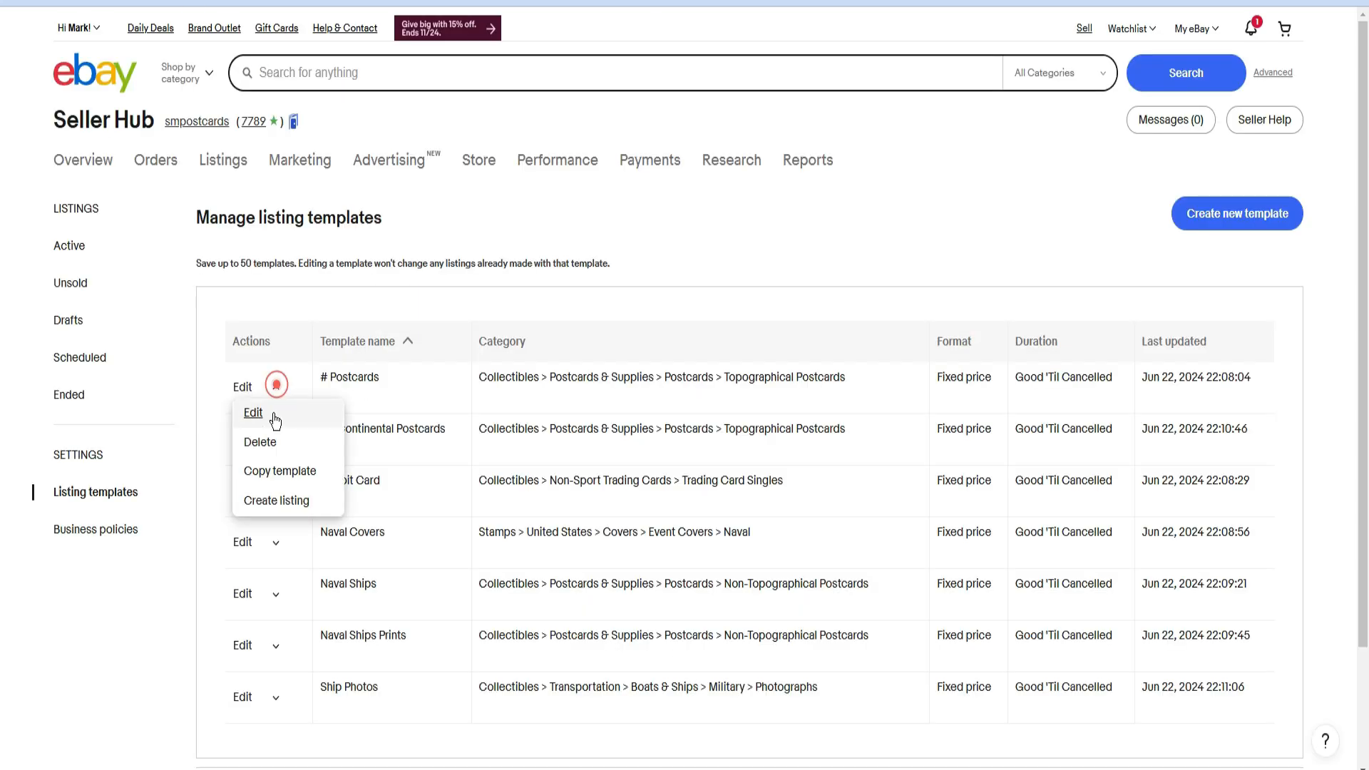
{"action": "left_click", "coordinate": [275, 498]}
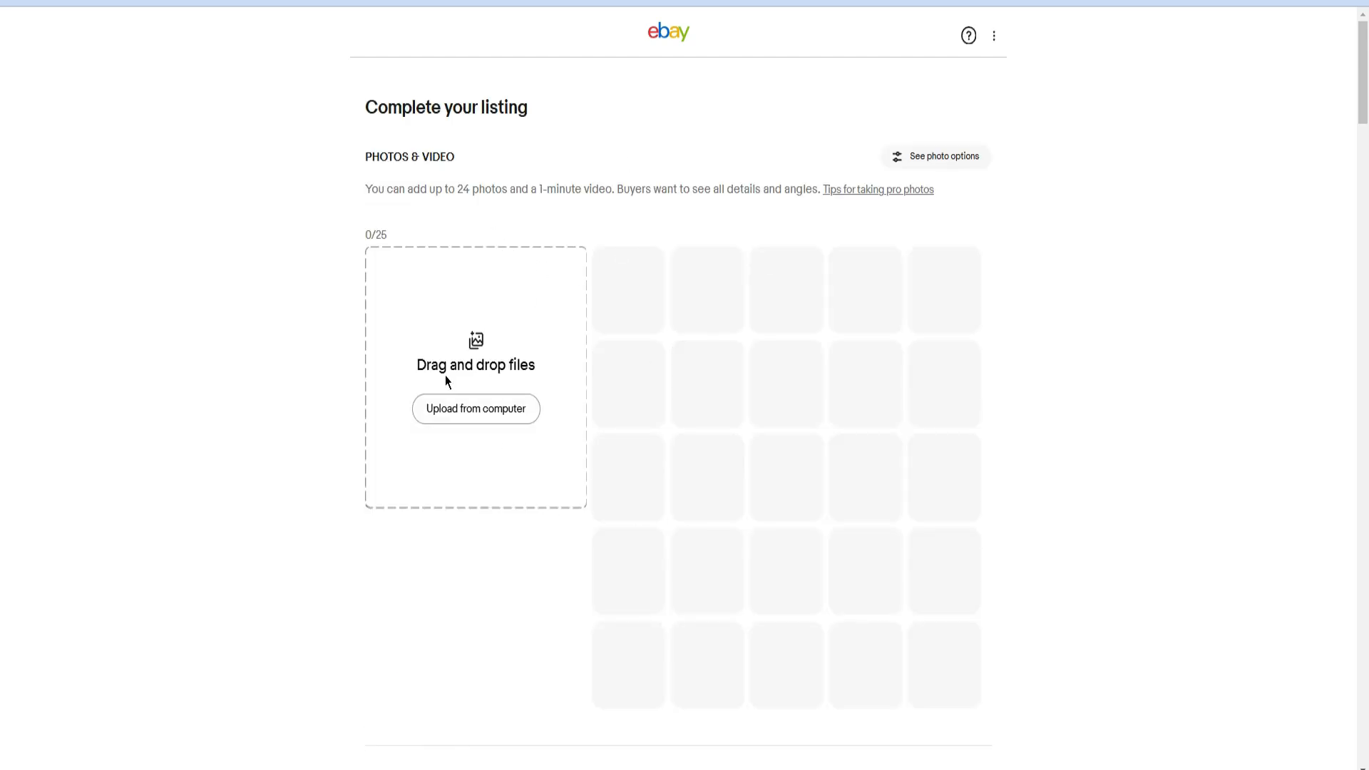
{"action": "scroll", "coordinate": [501, 407], "scroll_direction": "down", "scroll_amount": 2}
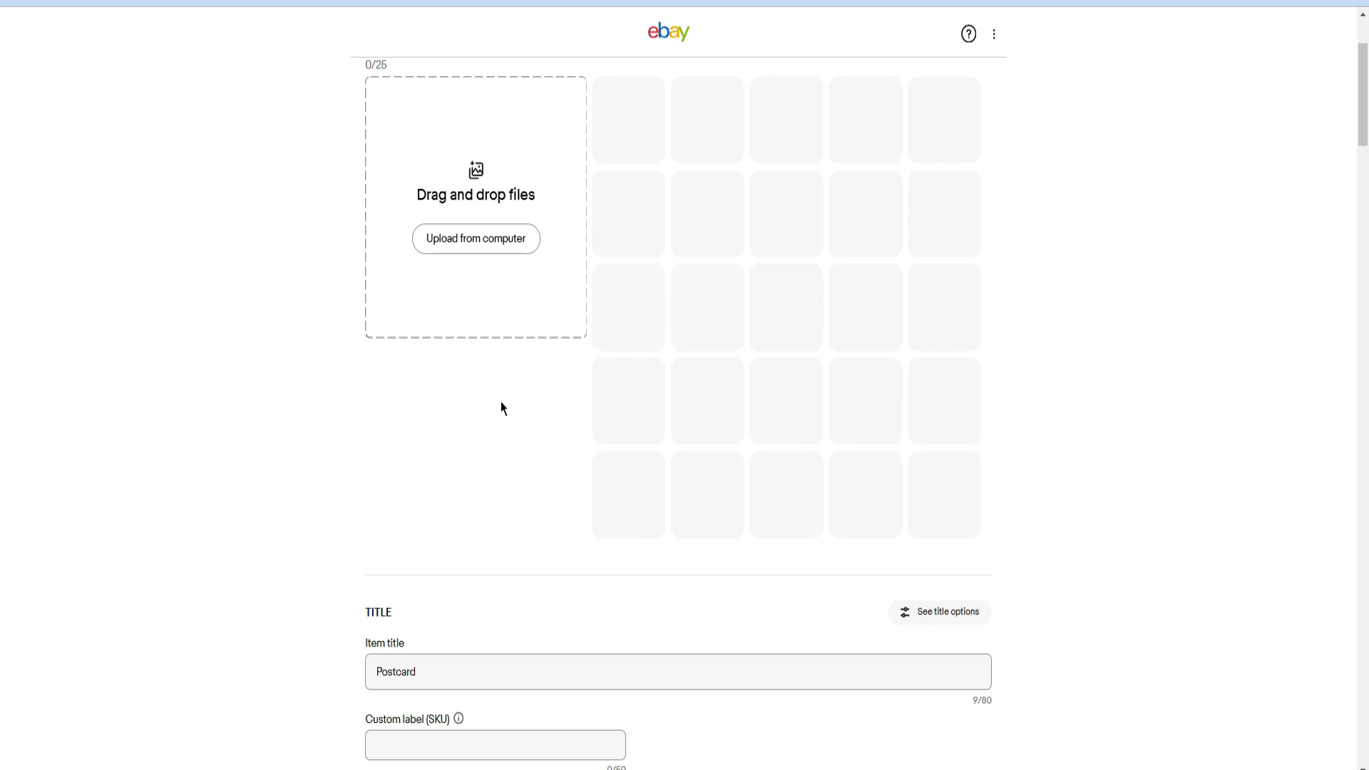
{"action": "scroll", "coordinate": [501, 408], "scroll_direction": "down", "scroll_amount": 2}
{"action": "left_click", "coordinate": [511, 500]}
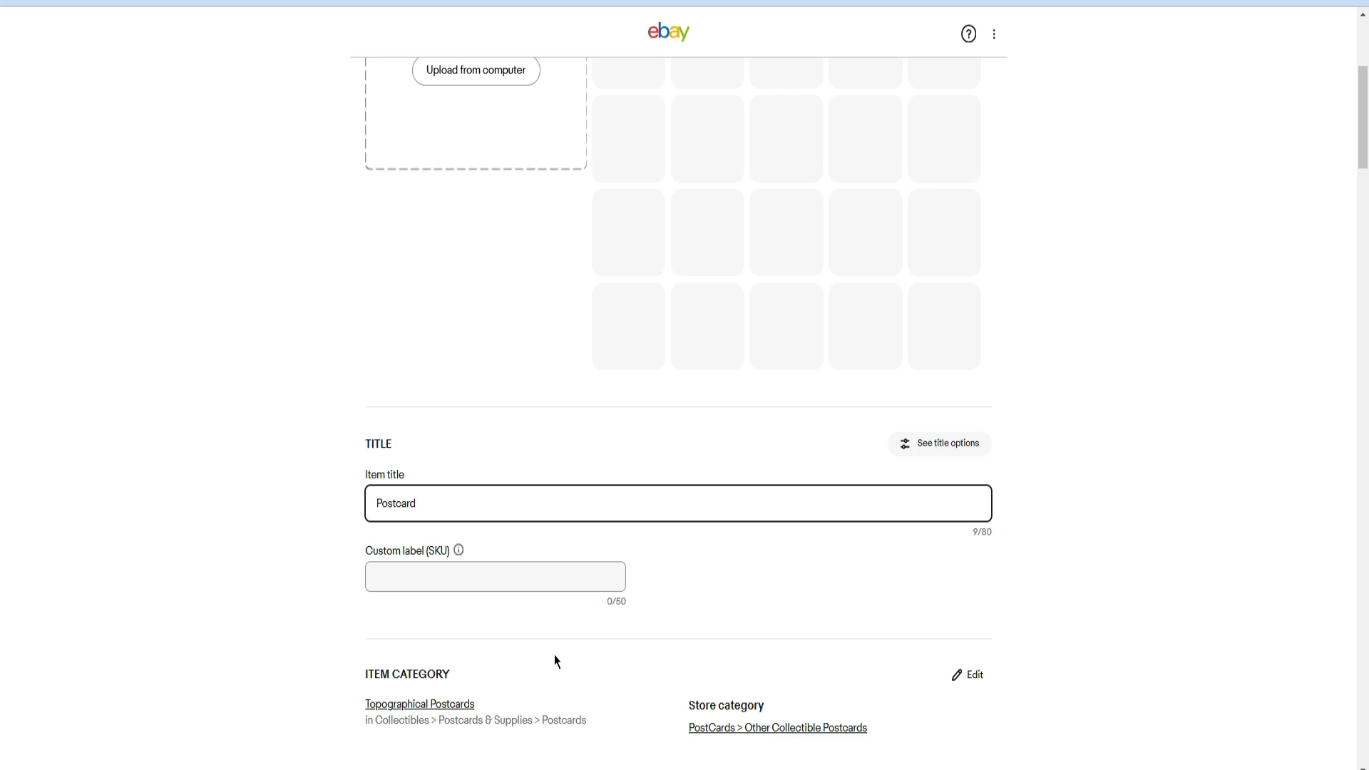
{"action": "scroll", "coordinate": [554, 657], "scroll_direction": "down", "scroll_amount": 2}
{"action": "left_click", "coordinate": [470, 410]}
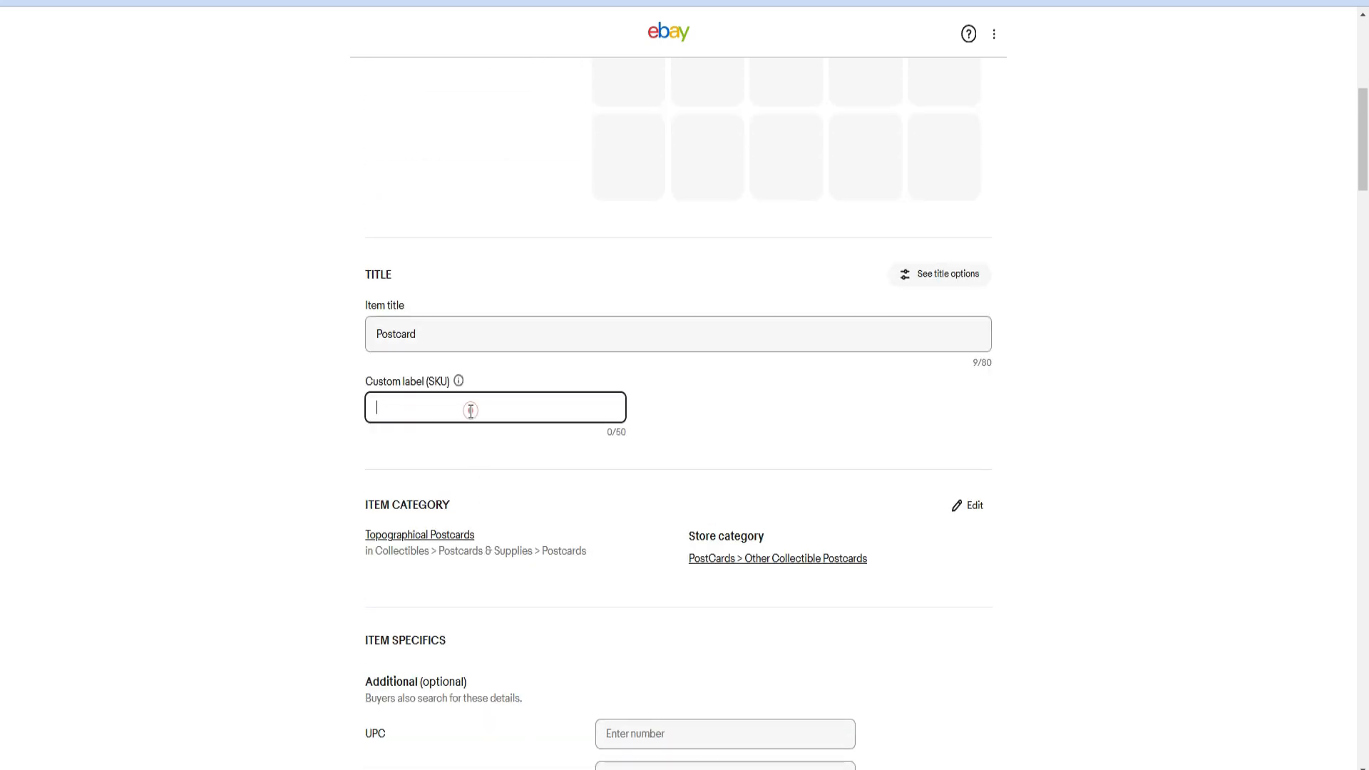
Step: Change the postcard listing's store category to PostCards > Illinois
{"action": "scroll", "coordinate": [592, 489], "scroll_direction": "down", "scroll_amount": 1}
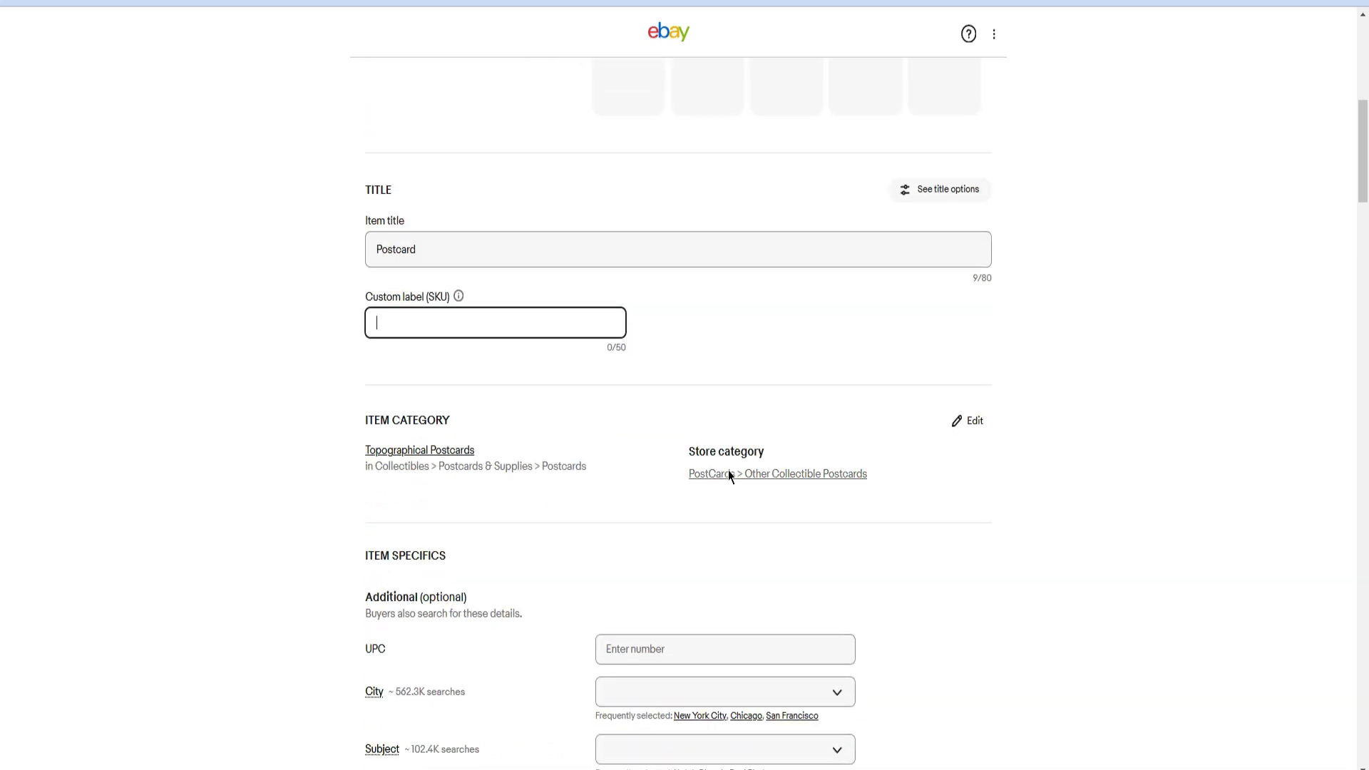
{"action": "left_click", "coordinate": [730, 474]}
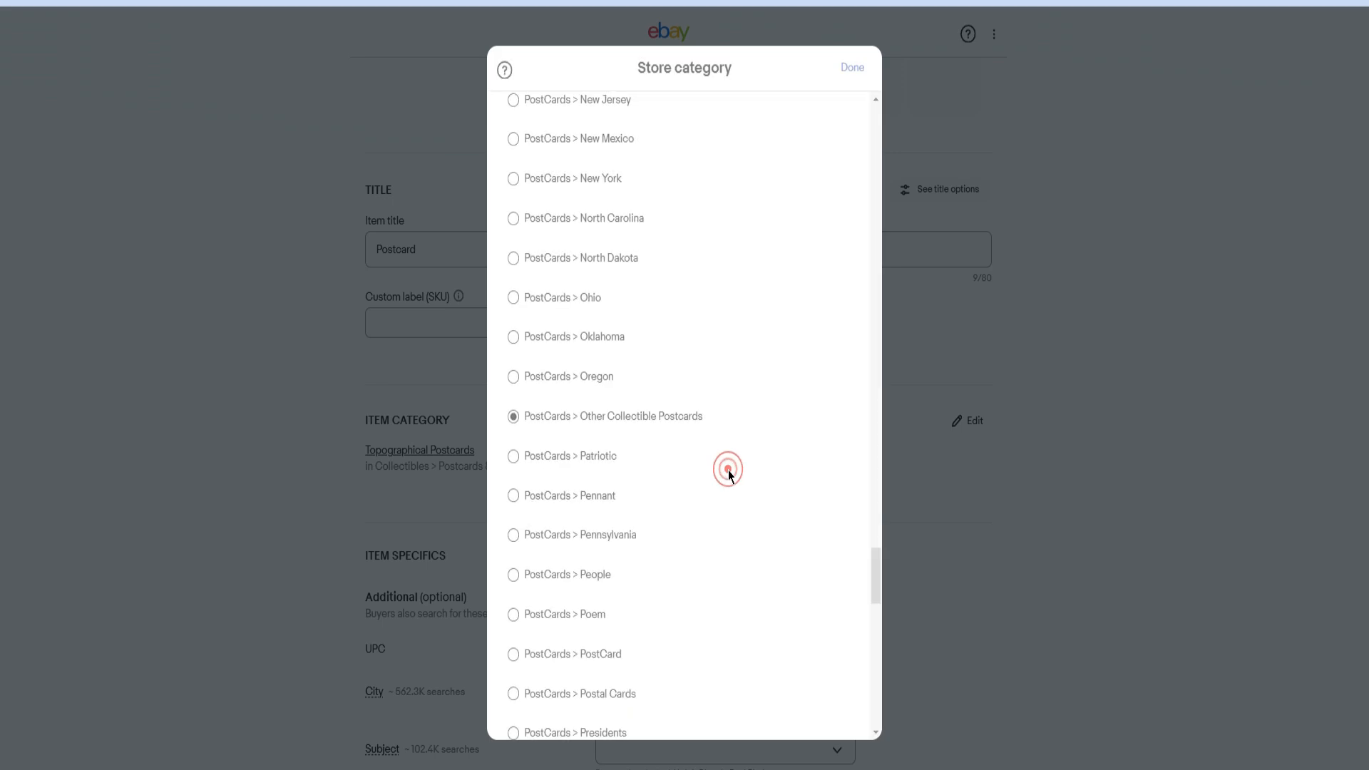
{"action": "scroll", "coordinate": [716, 399], "scroll_direction": "up", "scroll_amount": 15}
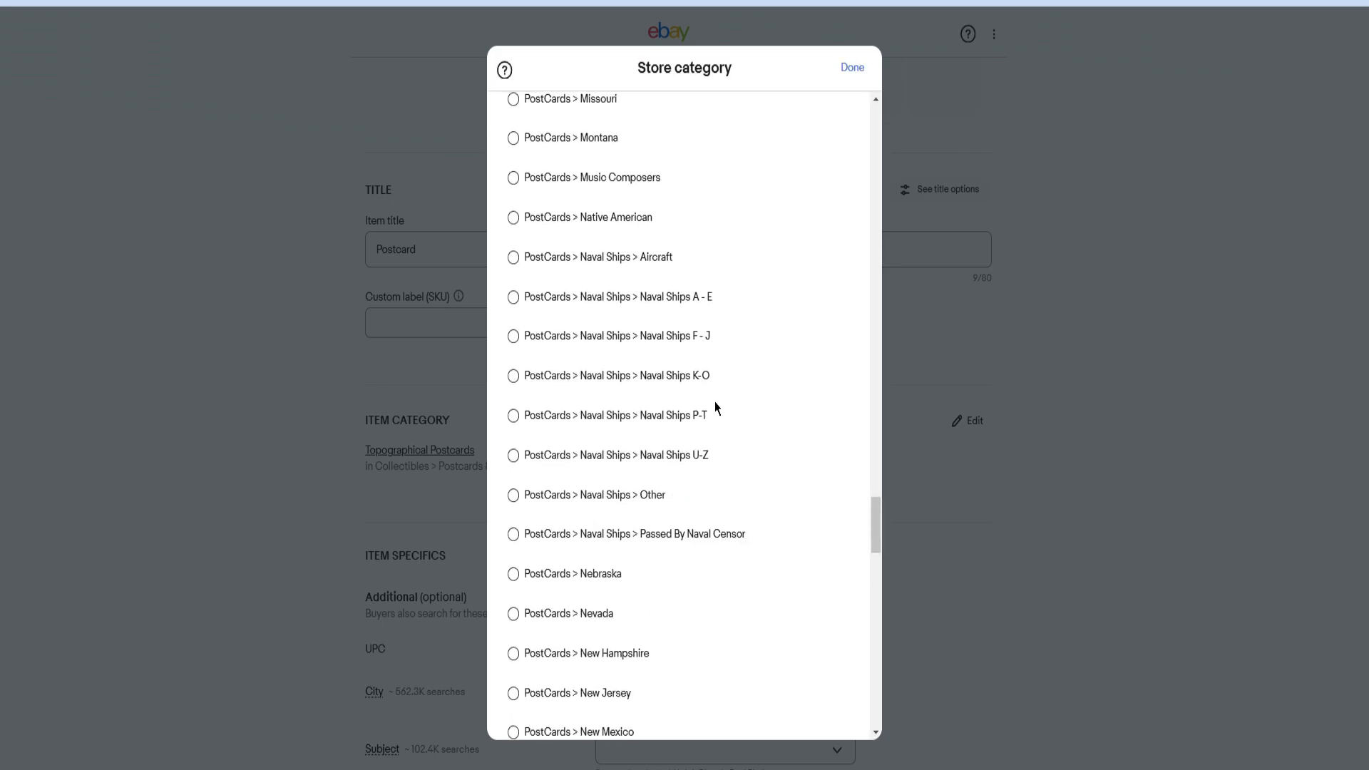
{"action": "scroll", "coordinate": [716, 408], "scroll_direction": "up", "scroll_amount": 3}
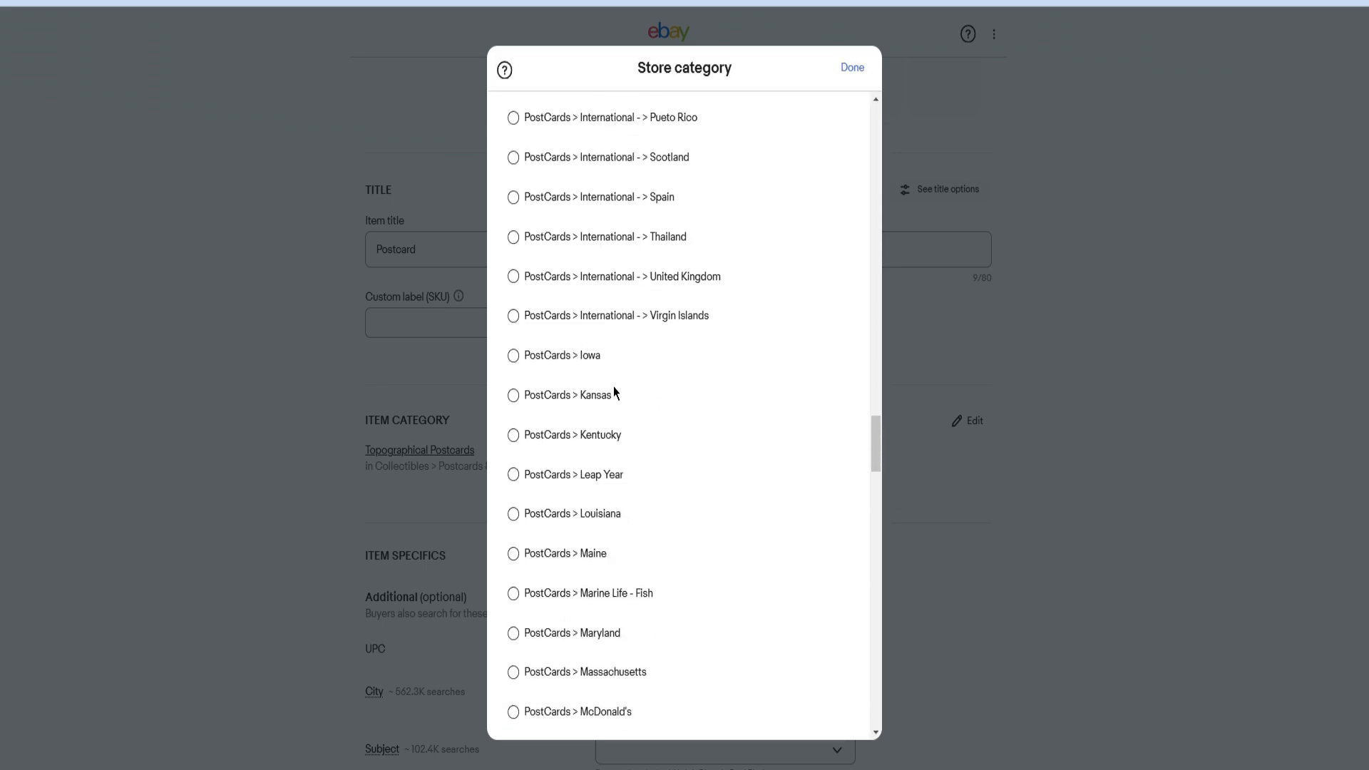
{"action": "scroll", "coordinate": [616, 408], "scroll_direction": "up", "scroll_amount": 15}
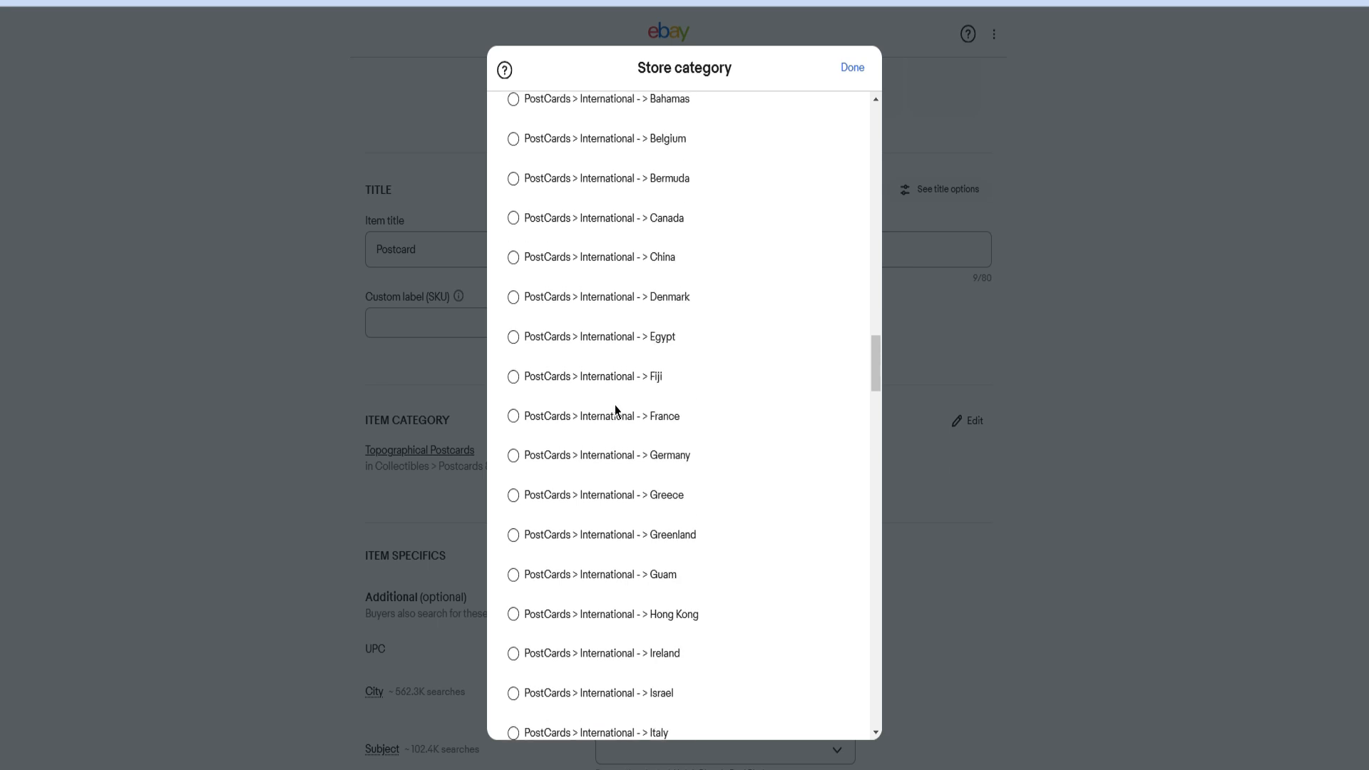
{"action": "scroll", "coordinate": [617, 408], "scroll_direction": "up", "scroll_amount": 3}
{"action": "left_click", "coordinate": [589, 362]}
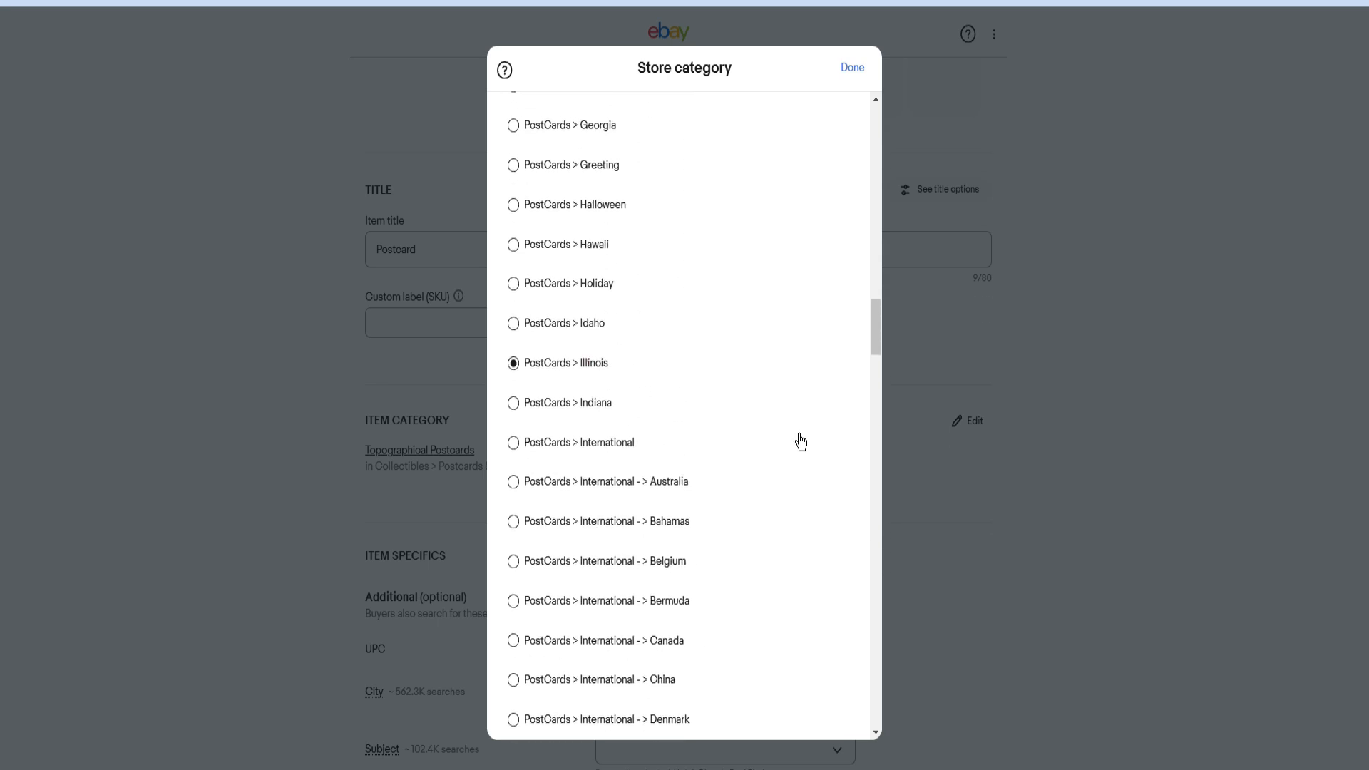
Step: Review the postcard listing's item specifics, including the City and Region fields and the Era options, leaving Era at NA
{"action": "scroll", "coordinate": [1023, 596], "scroll_direction": "down", "scroll_amount": 2}
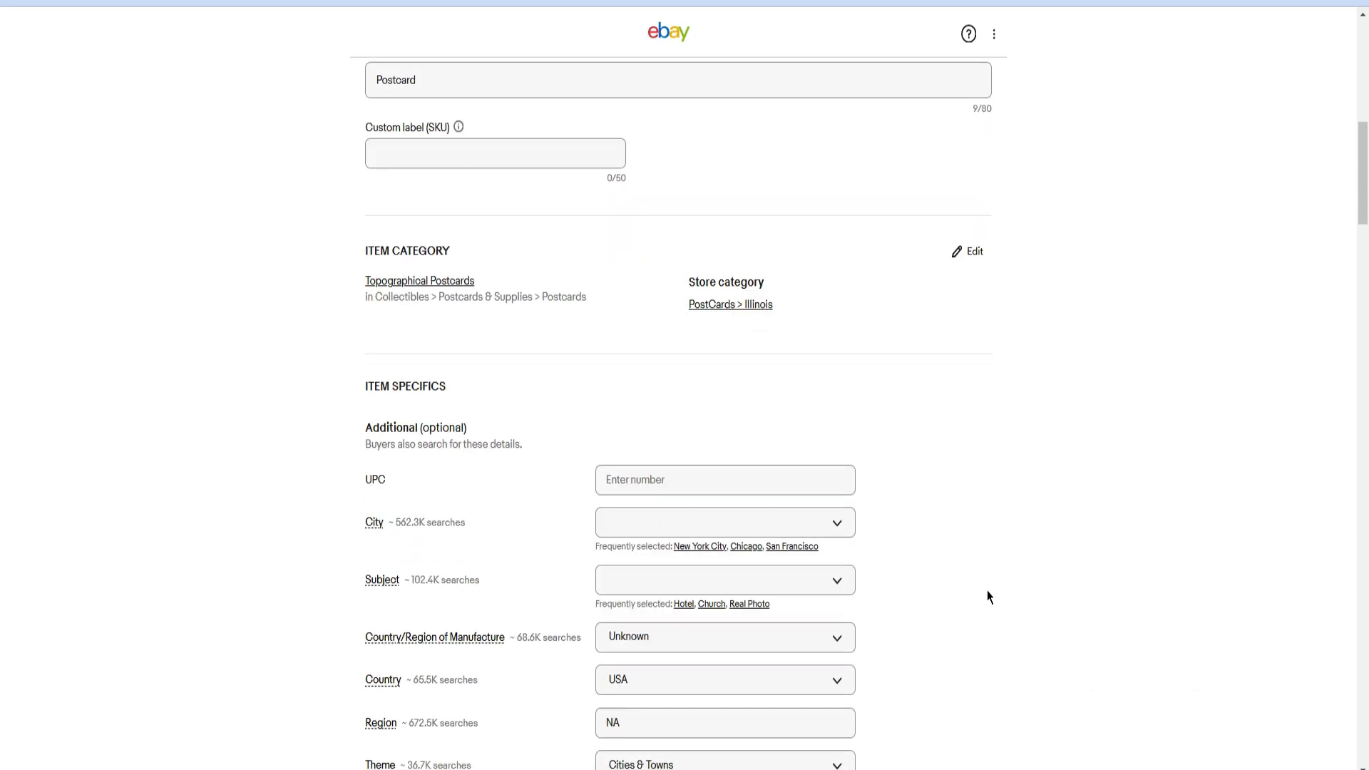
{"action": "left_click", "coordinate": [665, 523]}
{"action": "left_click", "coordinate": [974, 553]}
{"action": "scroll", "coordinate": [820, 563], "scroll_direction": "down", "scroll_amount": 1}
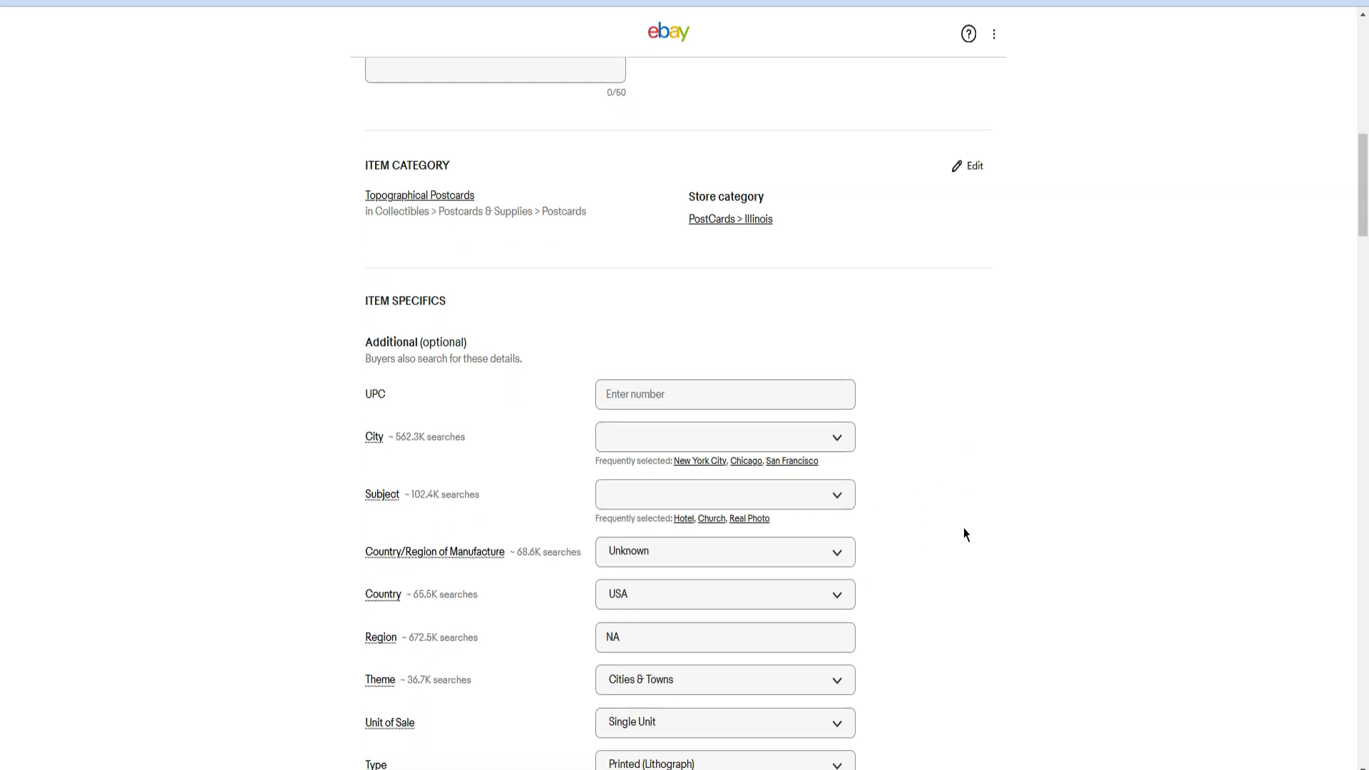
{"action": "scroll", "coordinate": [965, 533], "scroll_direction": "down", "scroll_amount": 1}
{"action": "left_click", "coordinate": [628, 557]}
{"action": "scroll", "coordinate": [1018, 560], "scroll_direction": "down", "scroll_amount": 5}
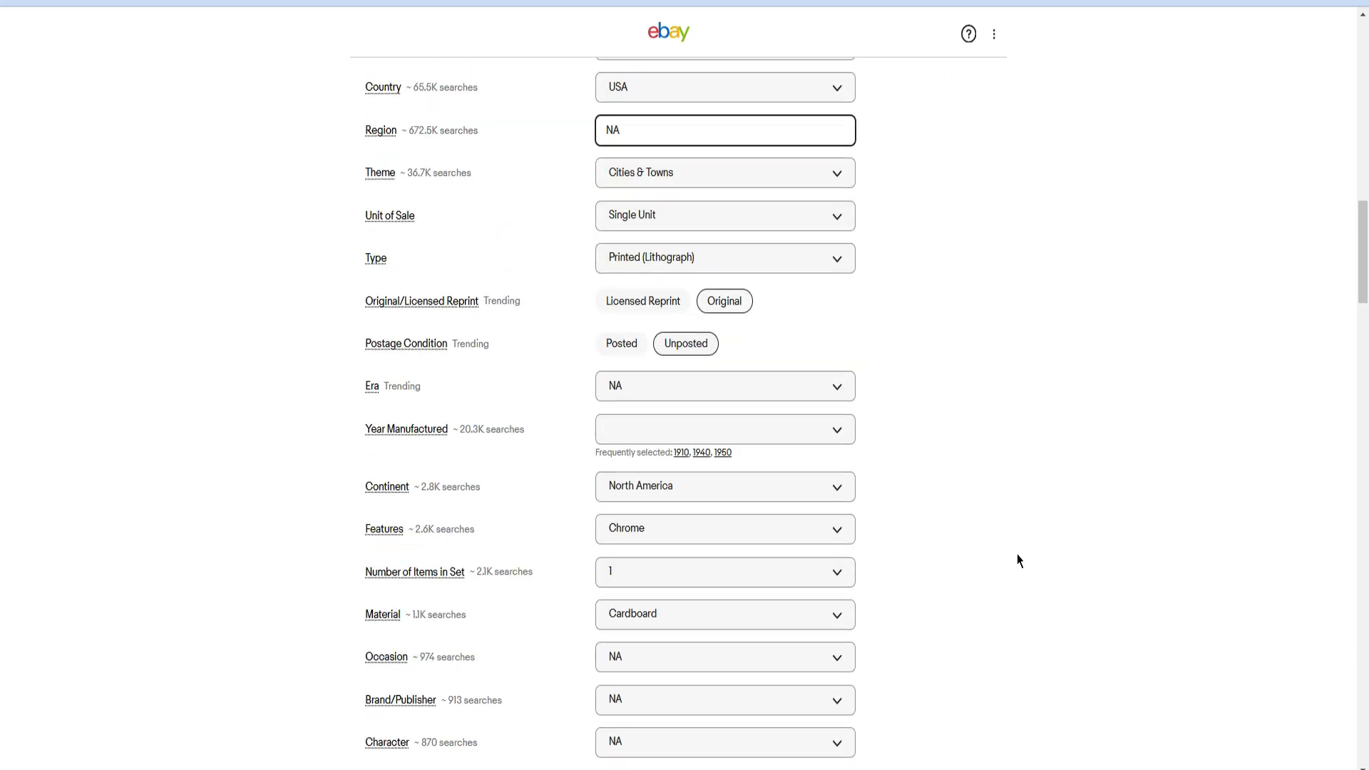
{"action": "left_click", "coordinate": [626, 389]}
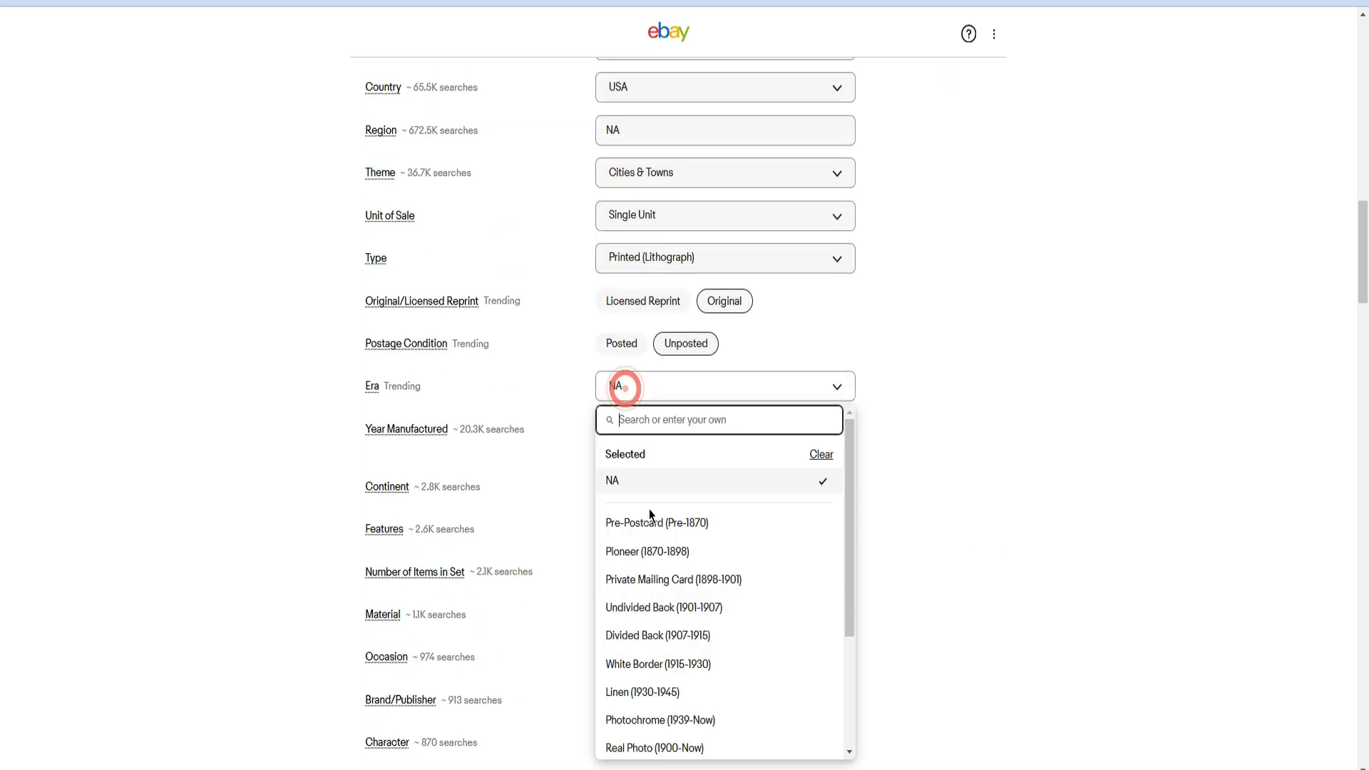
{"action": "left_click", "coordinate": [988, 478]}
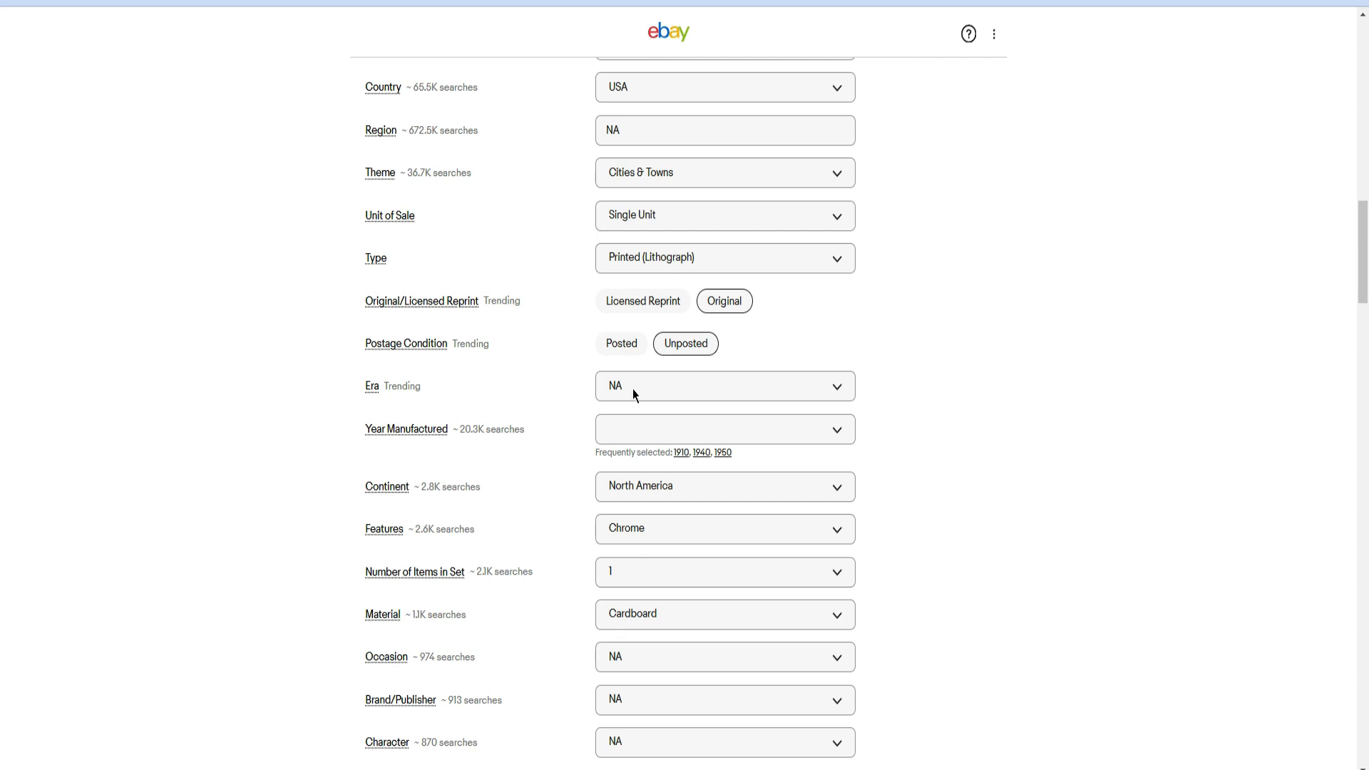
{"action": "scroll", "coordinate": [956, 532], "scroll_direction": "down", "scroll_amount": 7}
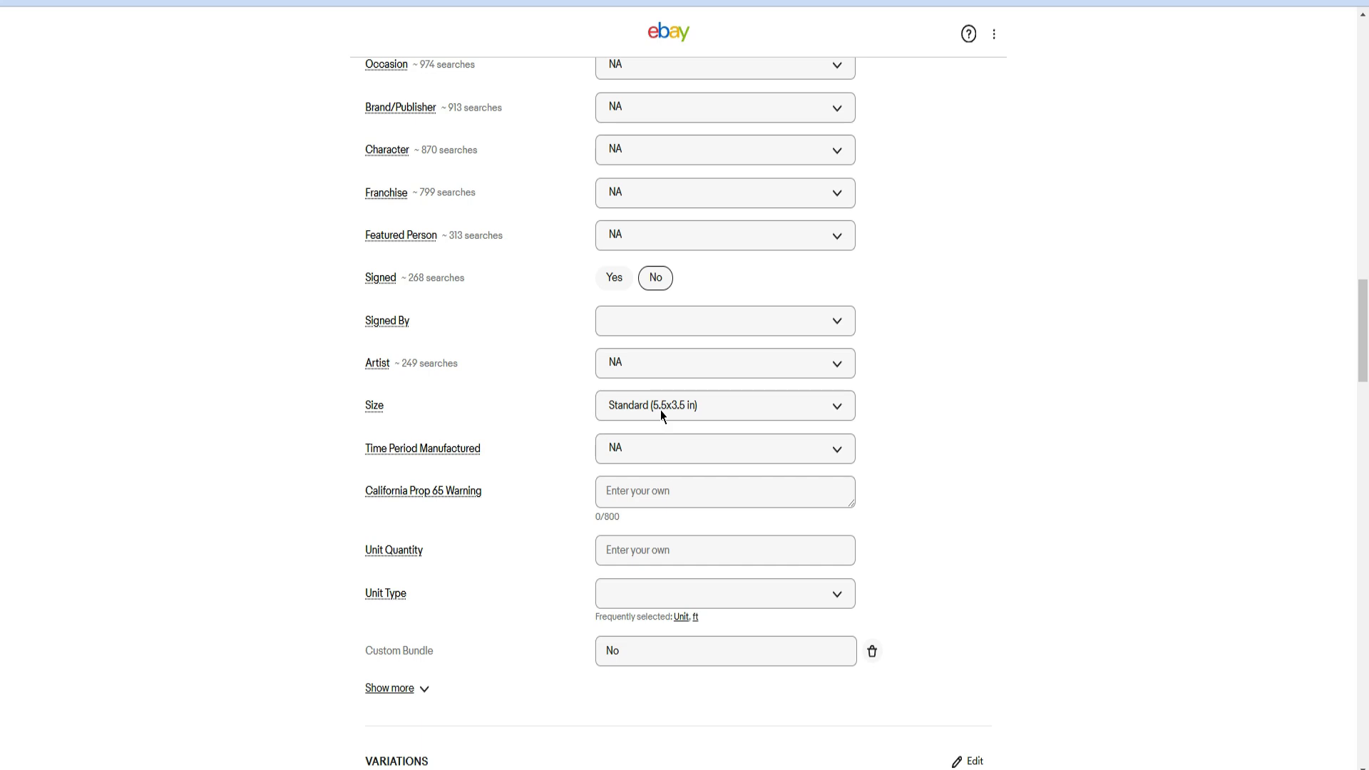
Step: Check the postcard listing's condition description and its description box
{"action": "scroll", "coordinate": [935, 490], "scroll_direction": "down", "scroll_amount": 10}
{"action": "left_click", "coordinate": [579, 510]}
{"action": "left_click", "coordinate": [560, 314]}
{"action": "left_click", "coordinate": [590, 529]}
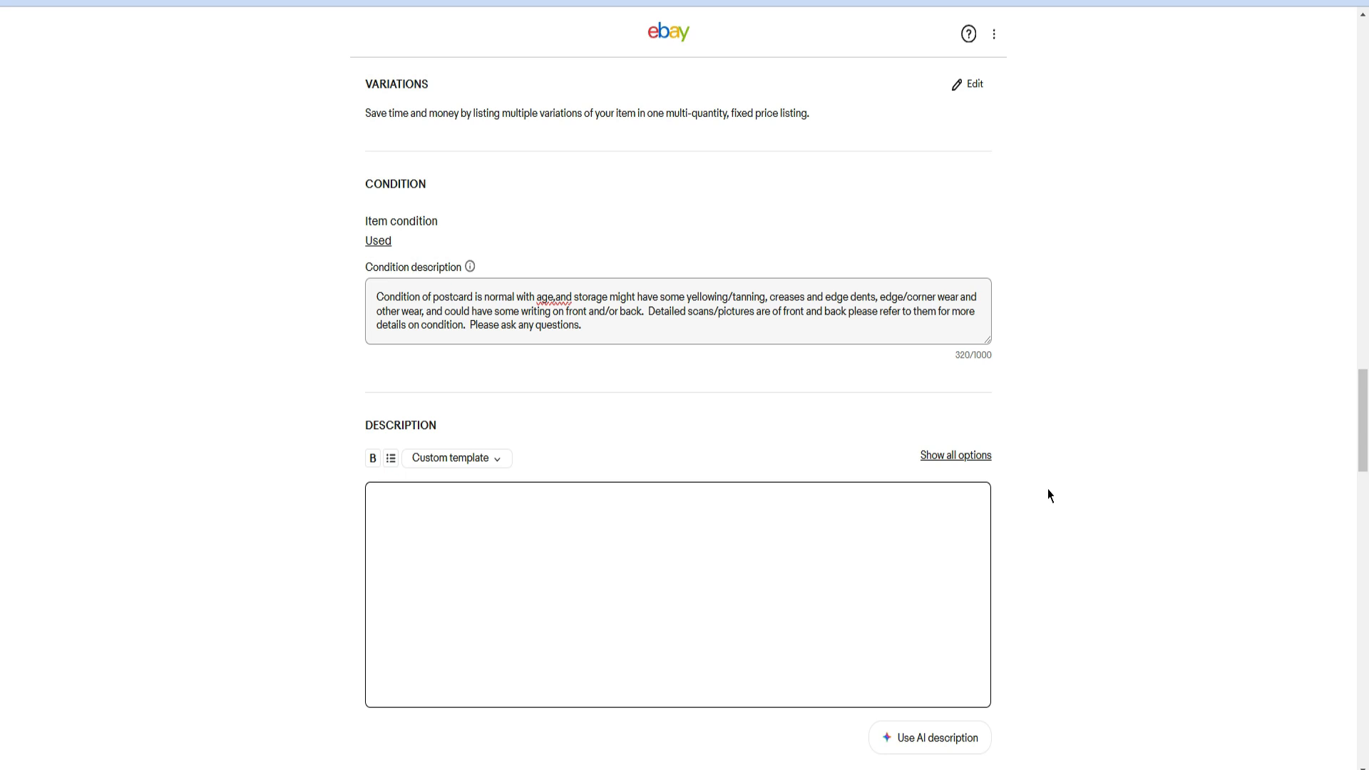
Step: Review the postcard listing's pricing, payment policy, shipping settings and preferences, through to the final listing options
{"action": "scroll", "coordinate": [1062, 575], "scroll_direction": "down", "scroll_amount": 6}
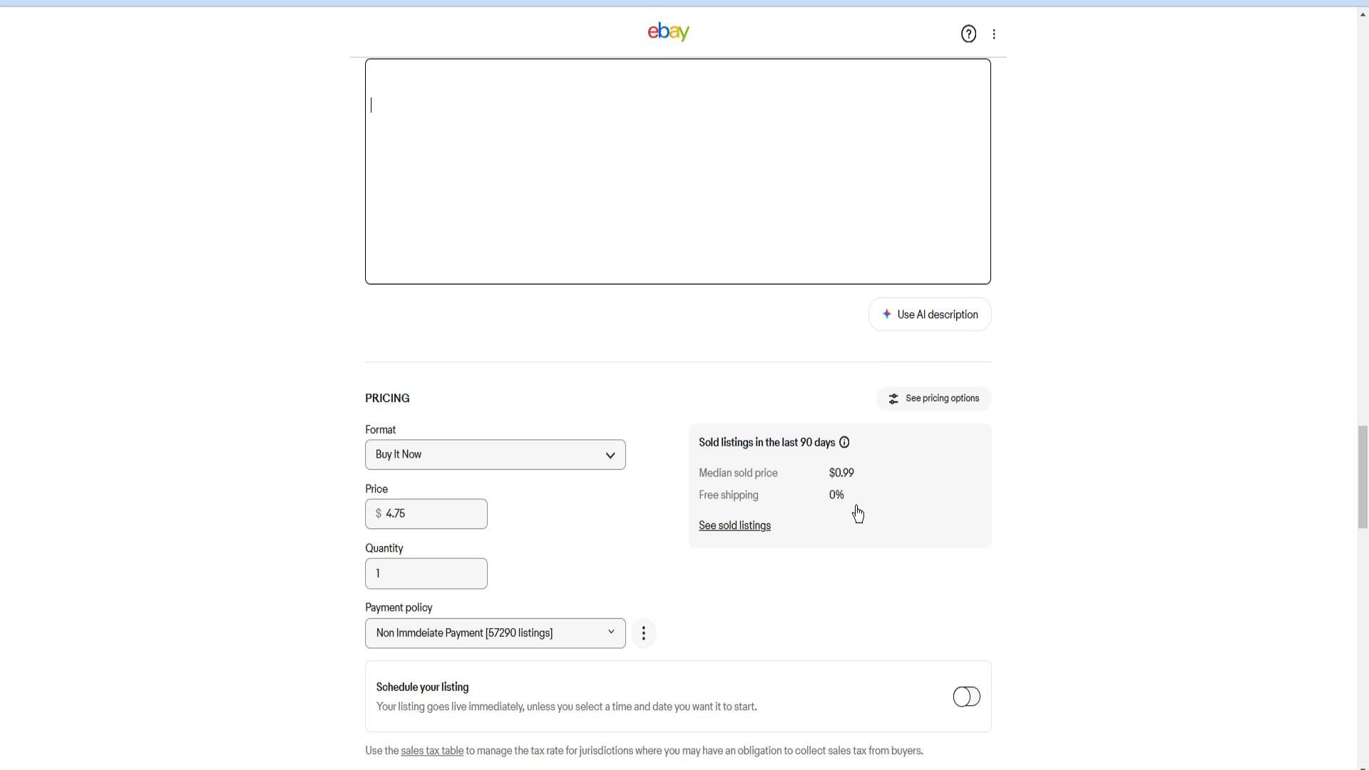
{"action": "scroll", "coordinate": [1072, 598], "scroll_direction": "down", "scroll_amount": 6}
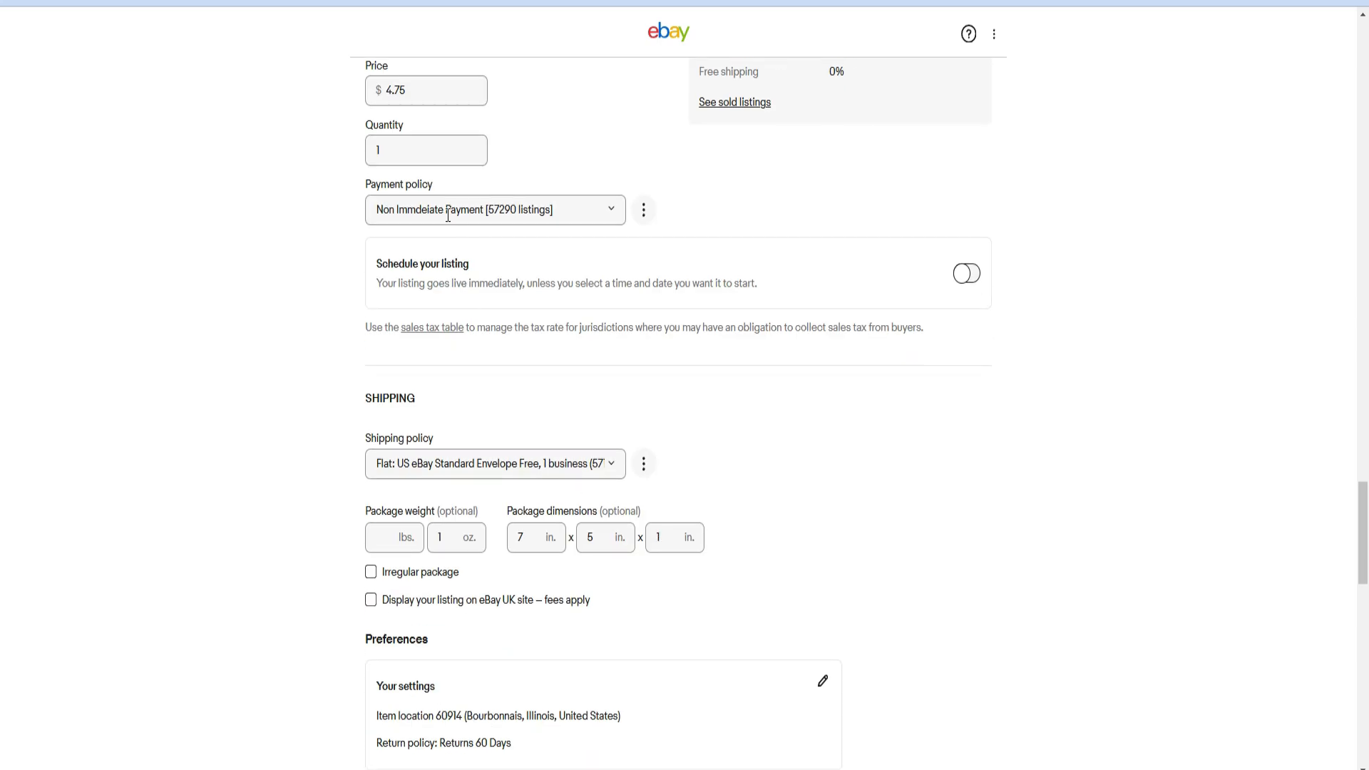
{"action": "scroll", "coordinate": [474, 568], "scroll_direction": "down", "scroll_amount": 4}
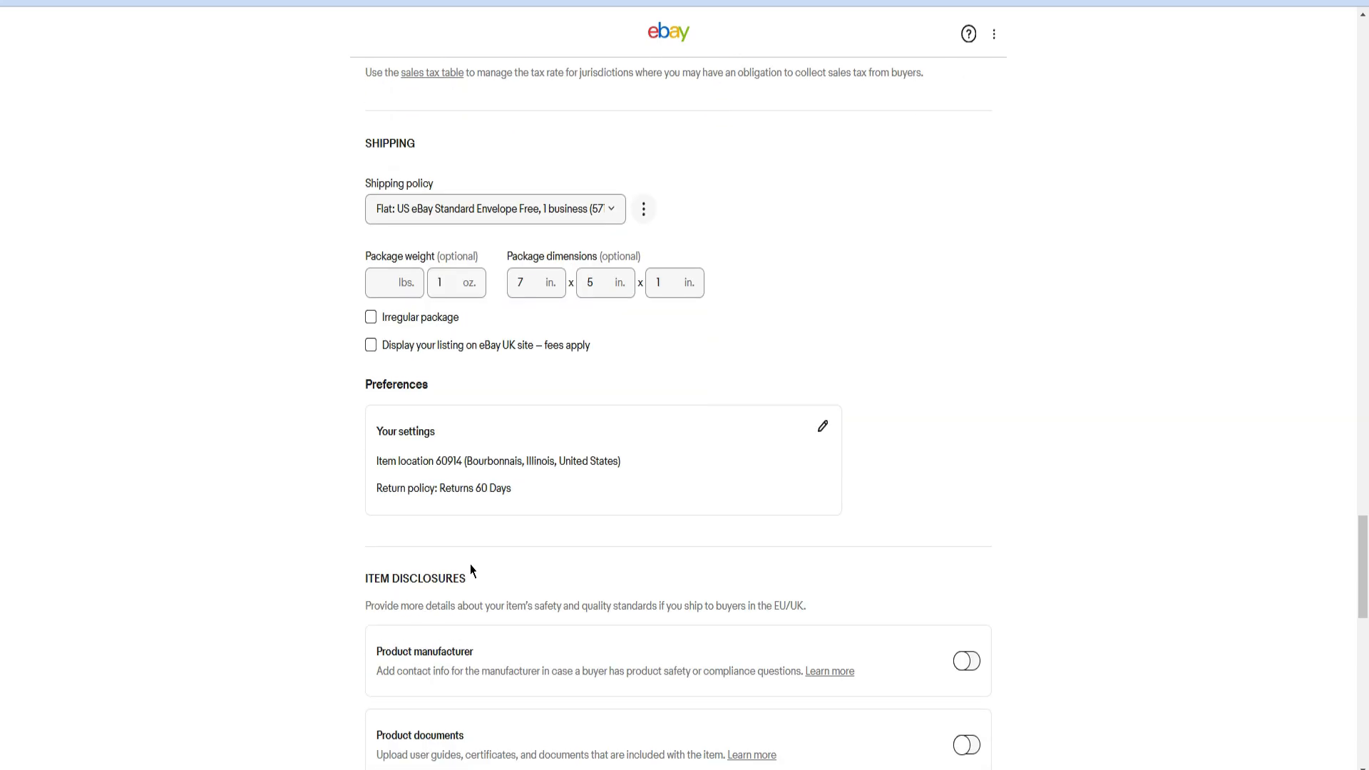
{"action": "scroll", "coordinate": [470, 570], "scroll_direction": "down", "scroll_amount": 14}
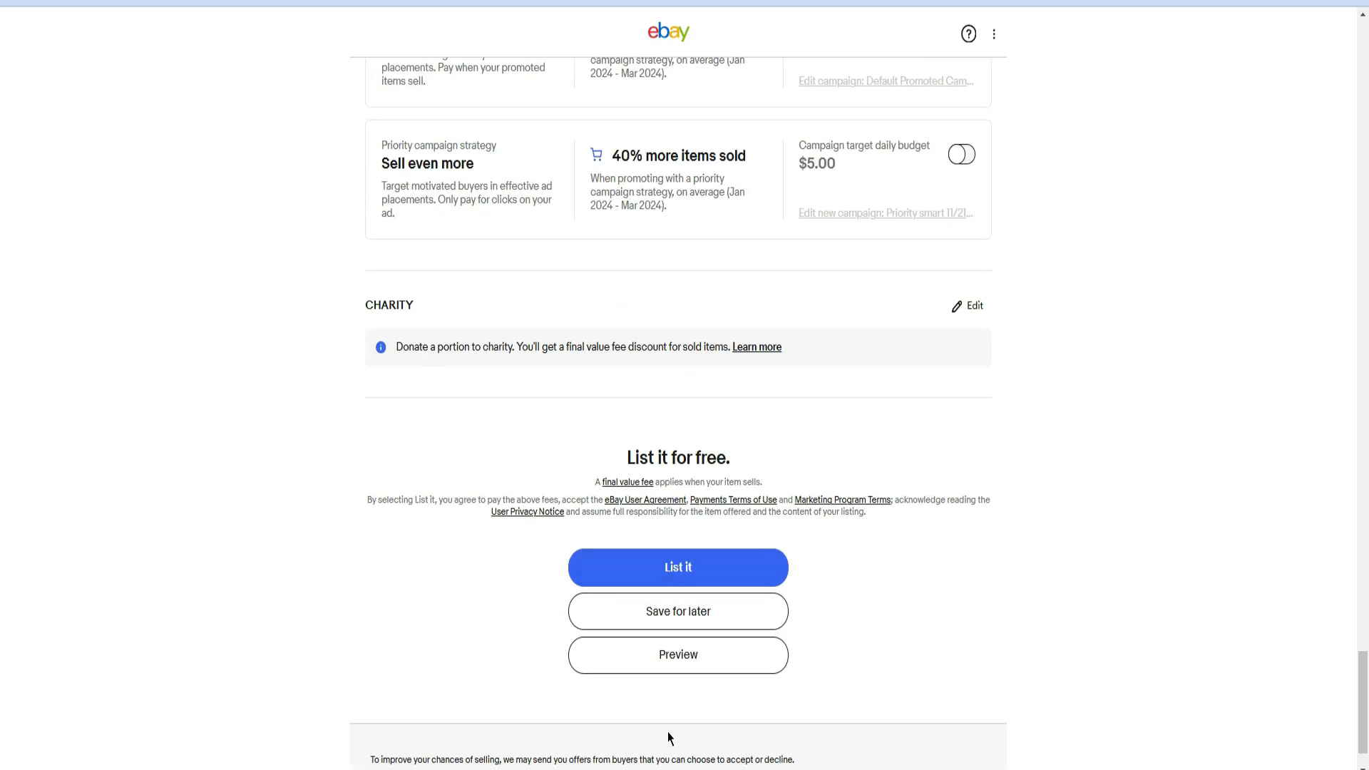